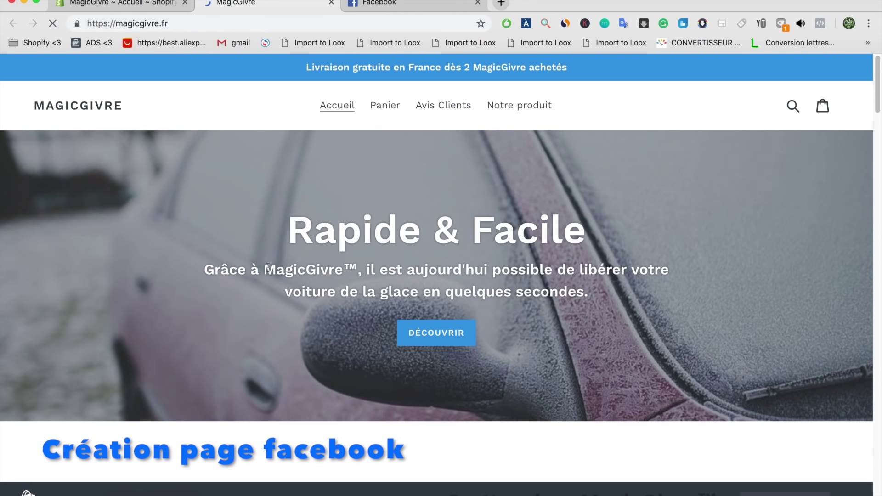
Switch to Facebook and create a business page named MagicGivre with the category Marque.
{"action": "left_click", "coordinate": [379, 3]}
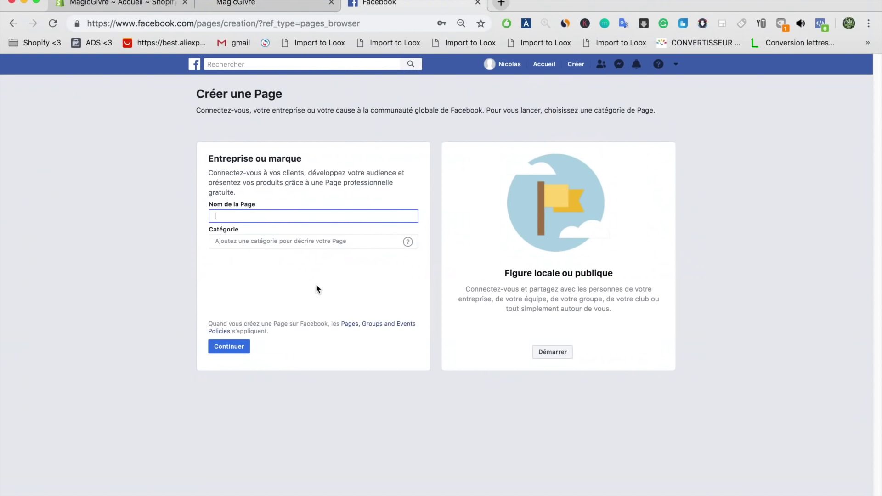
{"action": "type", "text": "MagicGivre"}
{"action": "left_click", "coordinate": [240, 242]}
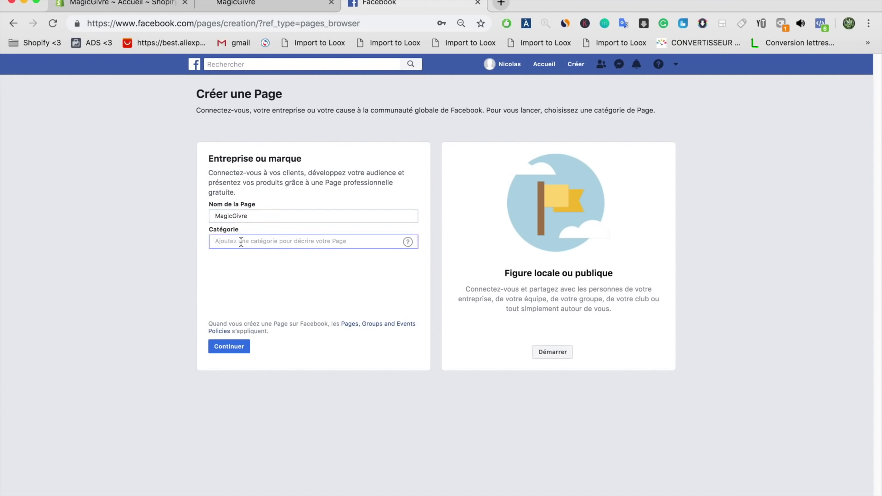
{"action": "type", "text": "Service de nettoyage et lustrage auto"}
{"action": "type", "text": "Mar"}
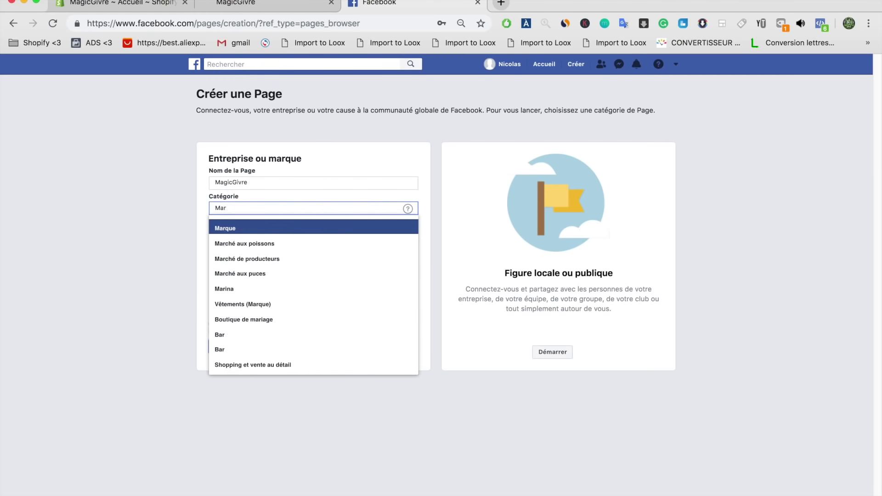
{"action": "left_click", "coordinate": [285, 244]}
{"action": "left_click", "coordinate": [291, 207]}
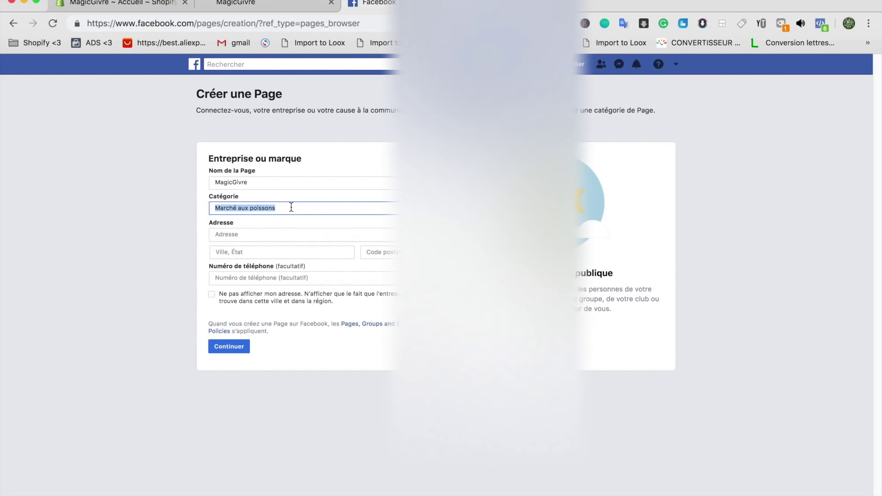
{"action": "type", "text": "Marq"}
{"action": "left_click", "coordinate": [272, 227]}
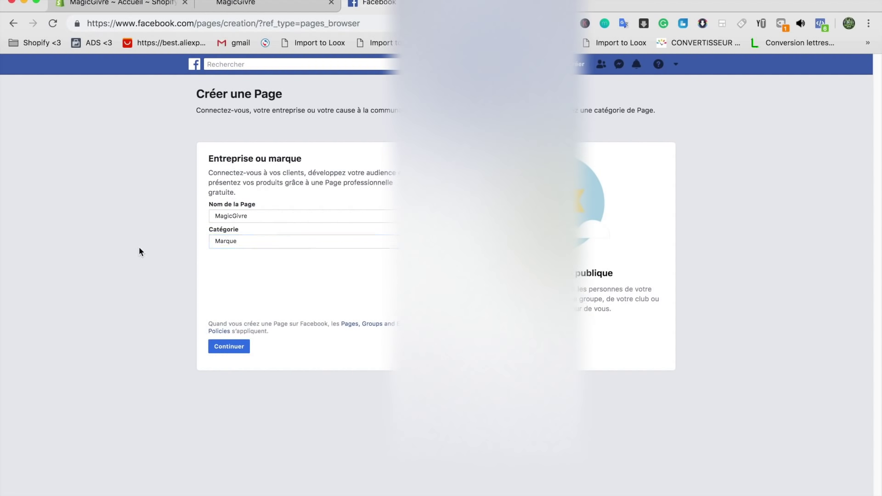
{"action": "left_click", "coordinate": [228, 348]}
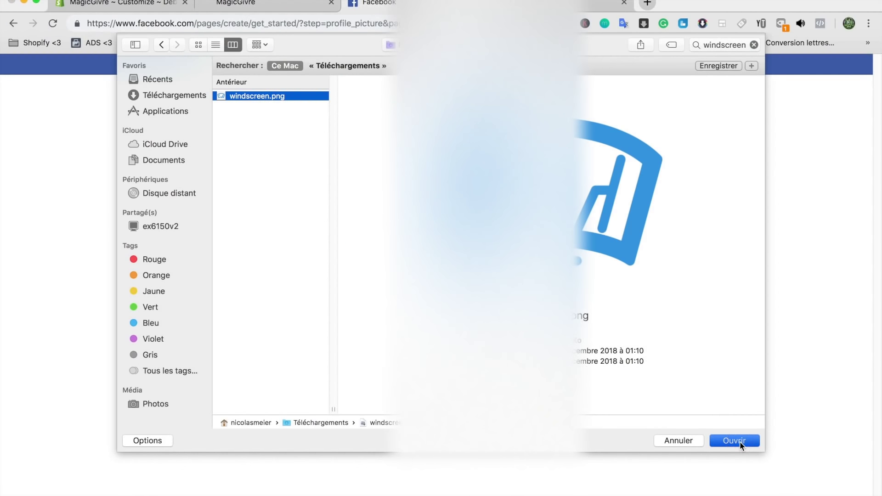
Upload windscreen.png as the page's profile picture and save the Magic Givre product image as the cover slideshow.
{"action": "left_click", "coordinate": [740, 442]}
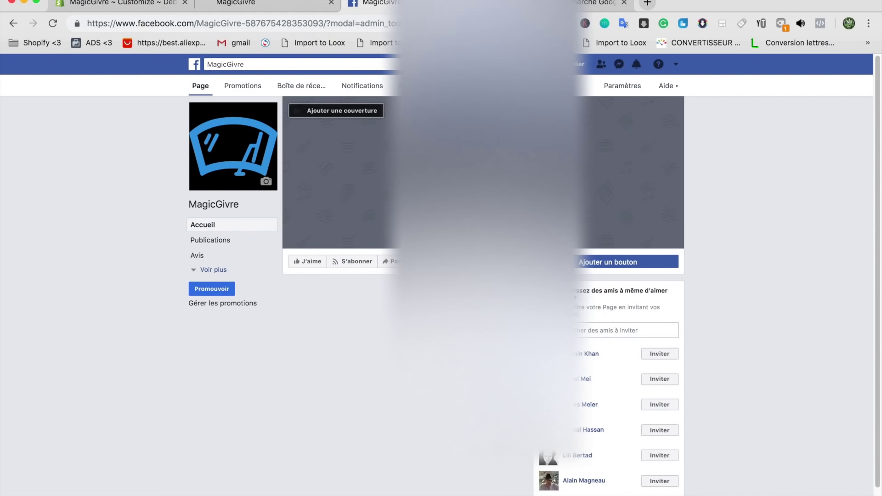
{"action": "left_click", "coordinate": [340, 111]}
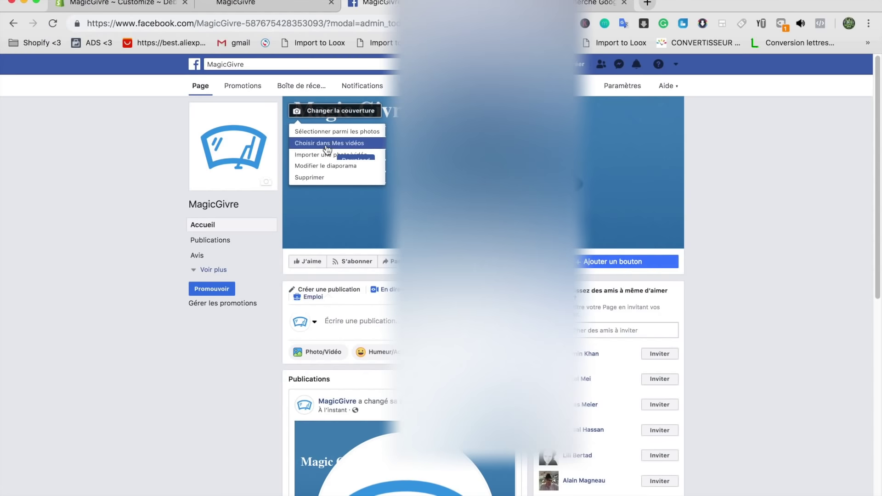
{"action": "left_click", "coordinate": [317, 171]}
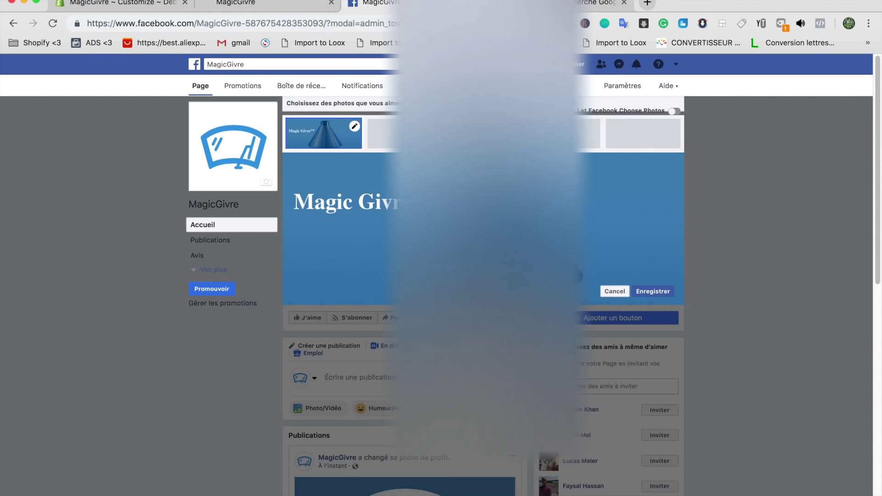
{"action": "left_click", "coordinate": [652, 292]}
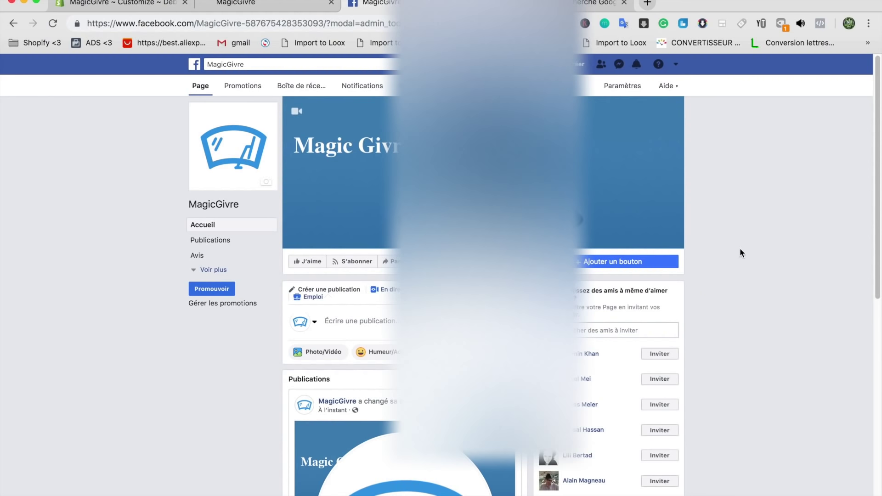
Hide the latest profile-picture update and the cover-photo update posts from the page's timeline.
{"action": "scroll", "coordinate": [766, 336], "scroll_direction": "down", "scroll_amount": 5}
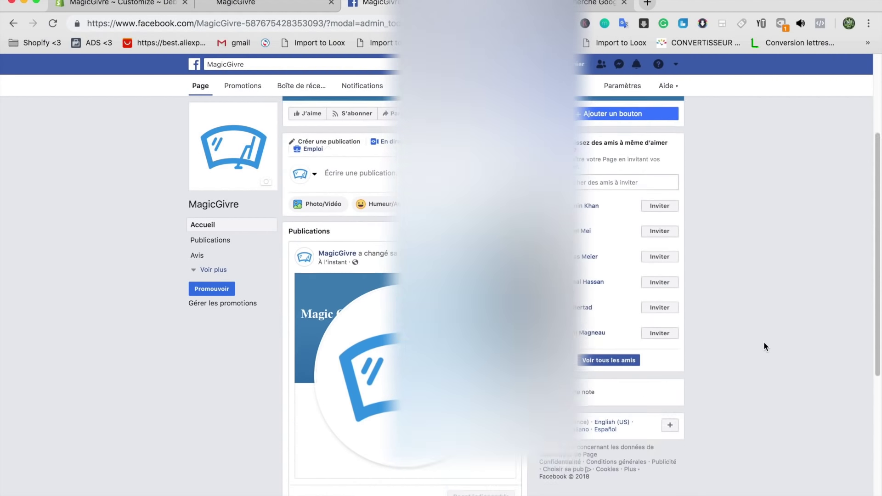
{"action": "scroll", "coordinate": [767, 335], "scroll_direction": "up", "scroll_amount": 5}
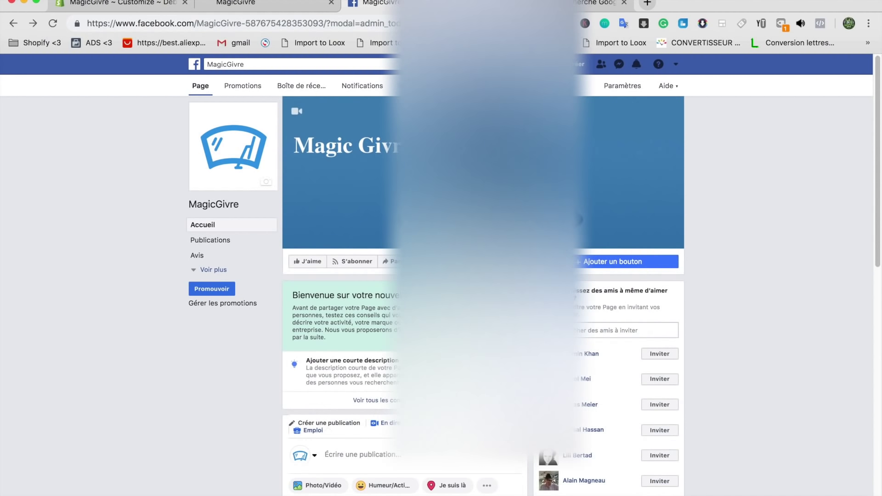
{"action": "scroll", "coordinate": [766, 336], "scroll_direction": "down", "scroll_amount": 4}
{"action": "left_click", "coordinate": [513, 171]}
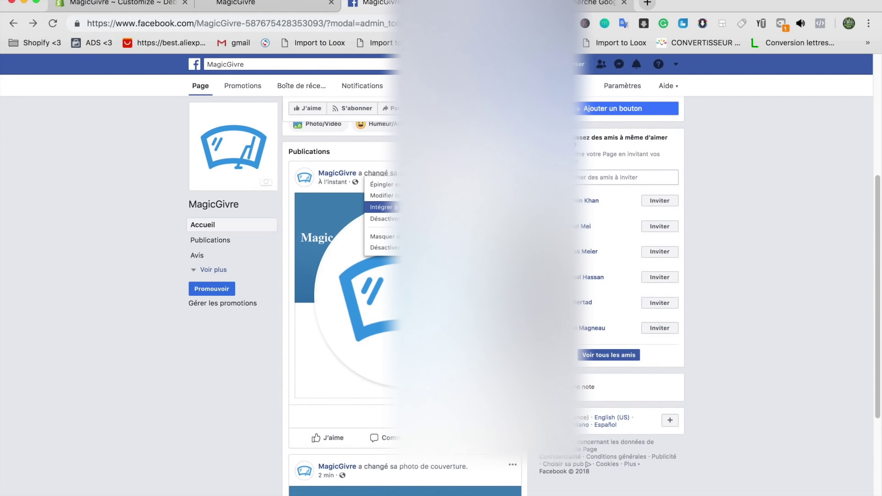
{"action": "left_click", "coordinate": [382, 237]}
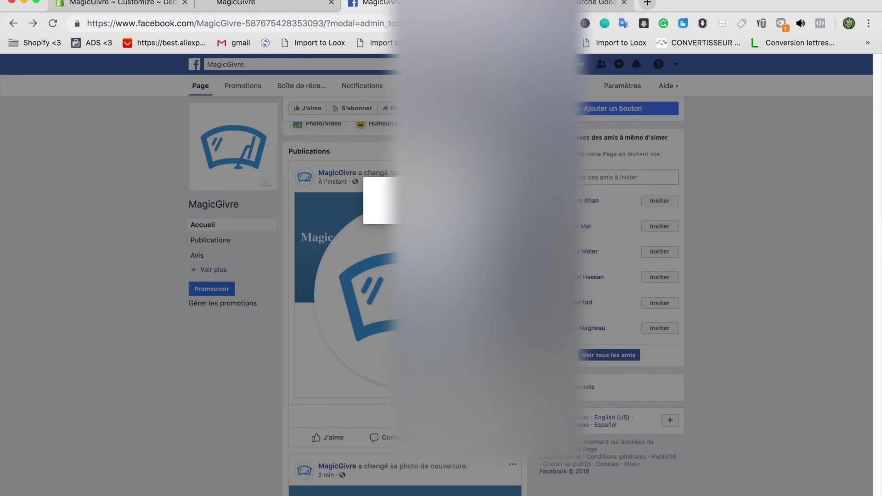
{"action": "key", "text": "Return"}
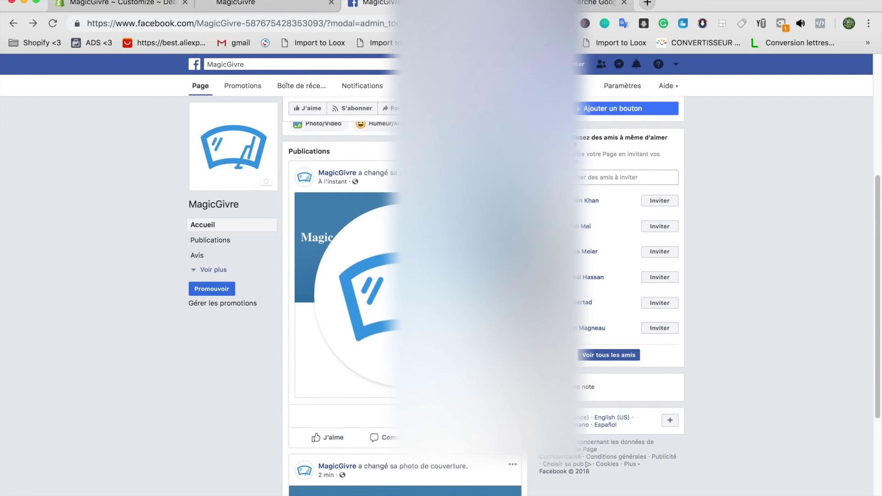
{"action": "left_click", "coordinate": [512, 297]}
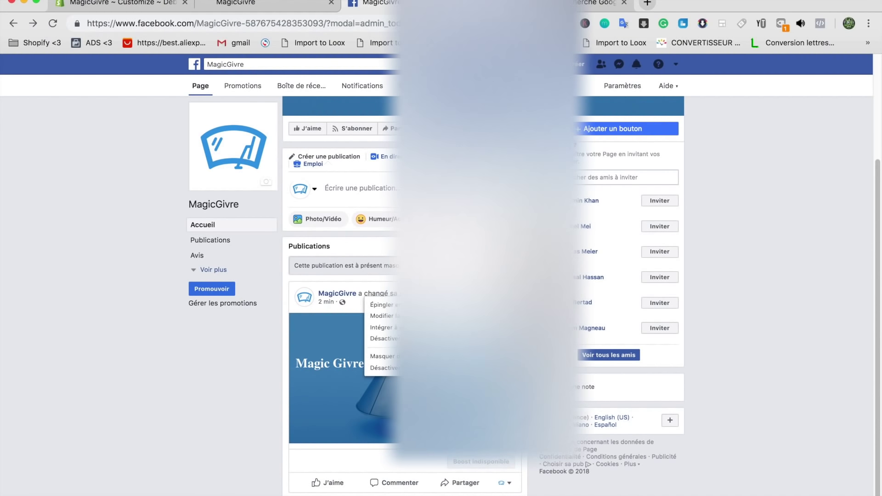
{"action": "left_click", "coordinate": [382, 356]}
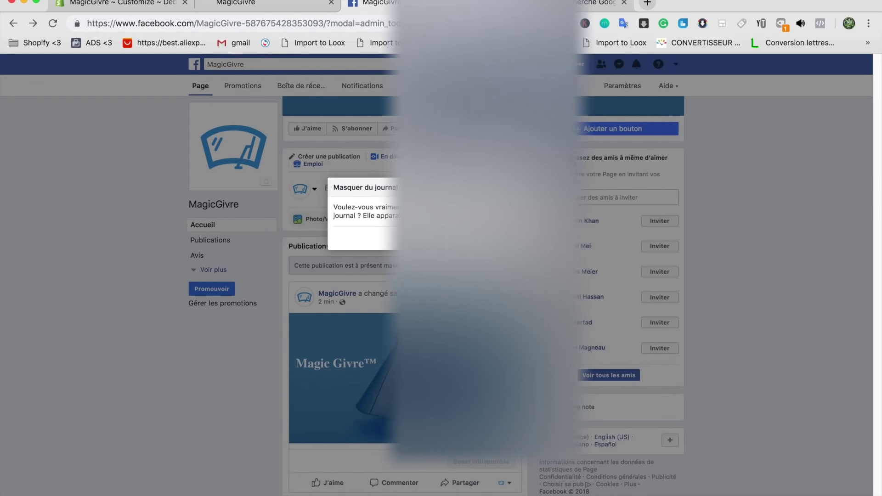
{"action": "key", "text": "Return"}
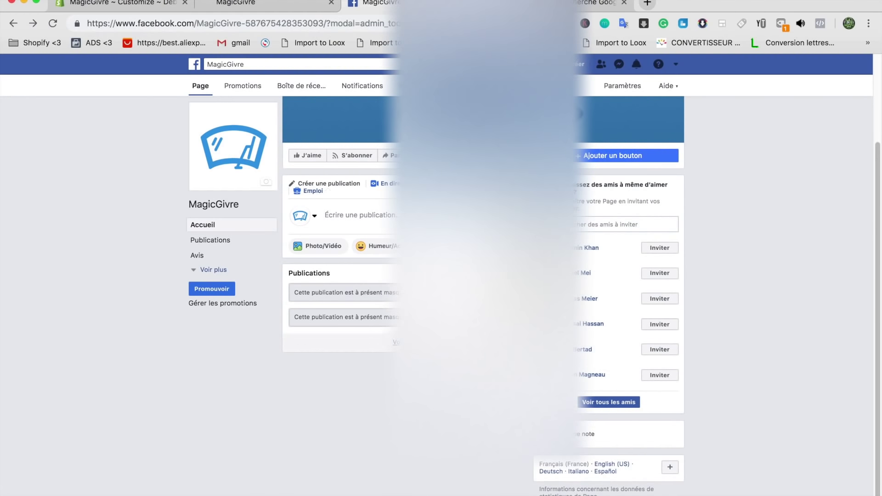
Open the page's Publications section and the options of the older profile-picture post with the black background.
{"action": "left_click", "coordinate": [211, 240]}
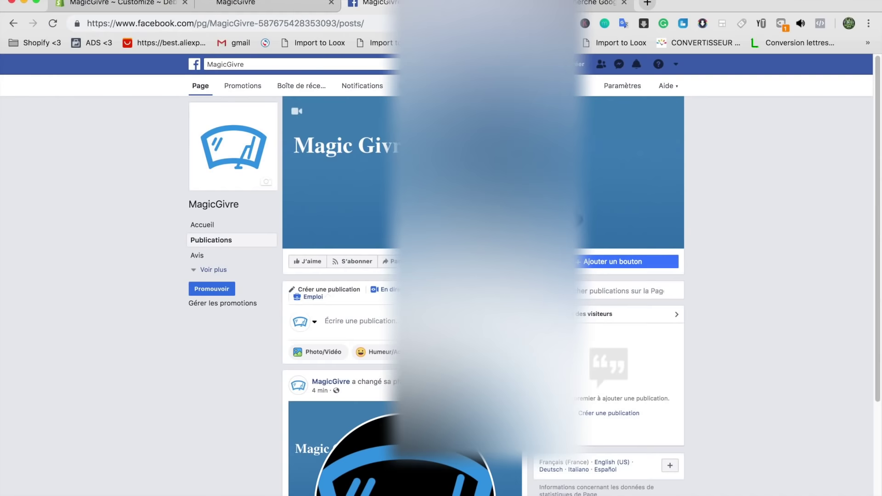
{"action": "scroll", "coordinate": [483, 275], "scroll_direction": "down", "scroll_amount": 3}
{"action": "left_click", "coordinate": [513, 244]}
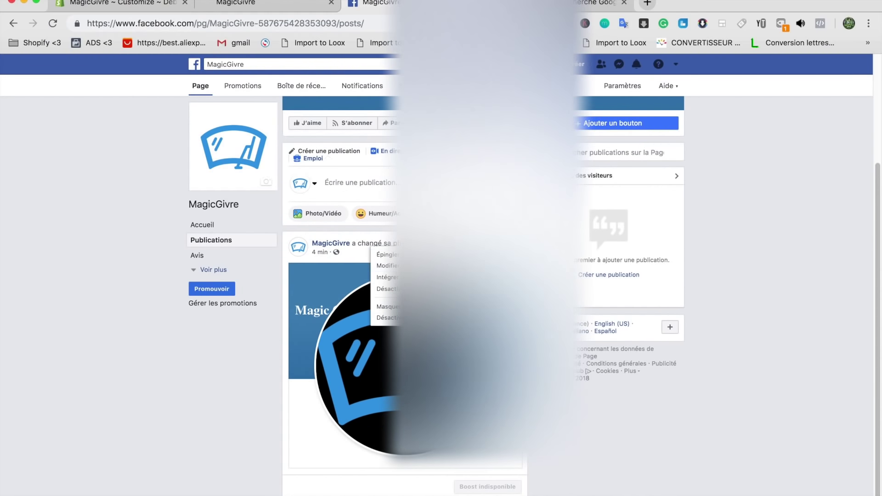
{"action": "left_click", "coordinate": [801, 104]}
{"action": "scroll", "coordinate": [802, 104], "scroll_direction": "up", "scroll_amount": 3}
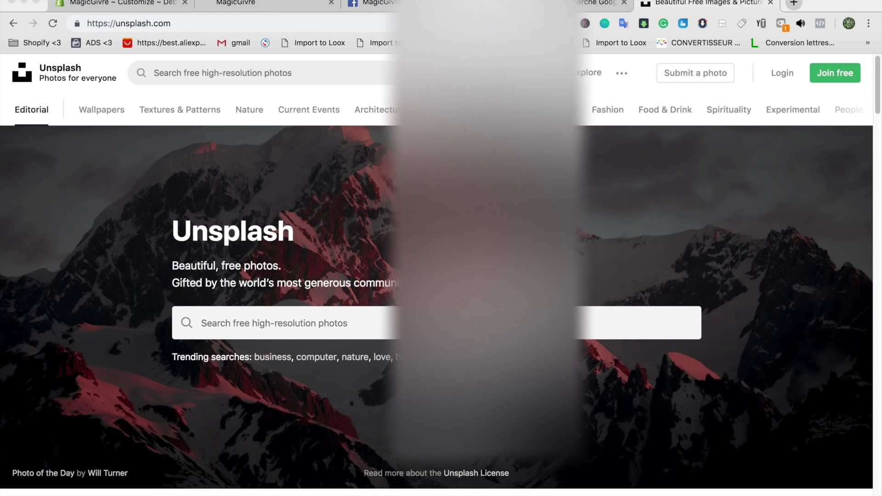
Search Unsplash for "winter car" and download the photo of the blue Porsche in the snow.
{"action": "left_click", "coordinate": [363, 324]}
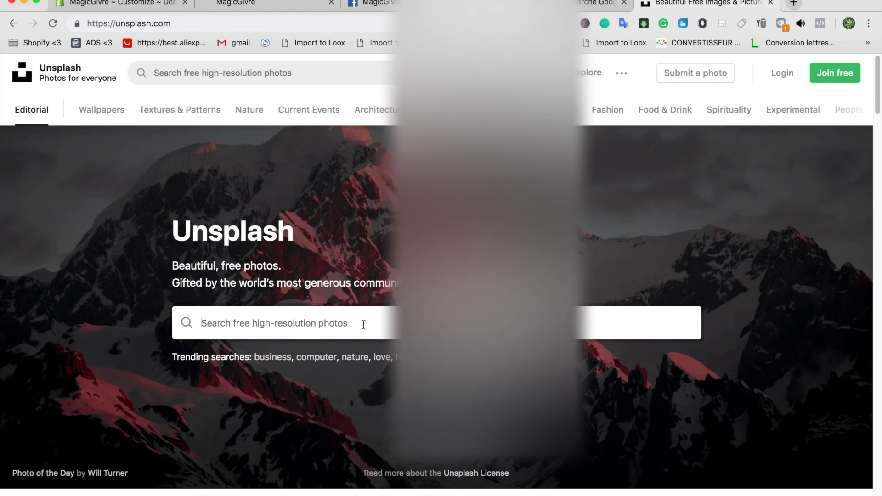
{"action": "type", "text": "winter ca"}
{"action": "key", "text": "Return"}
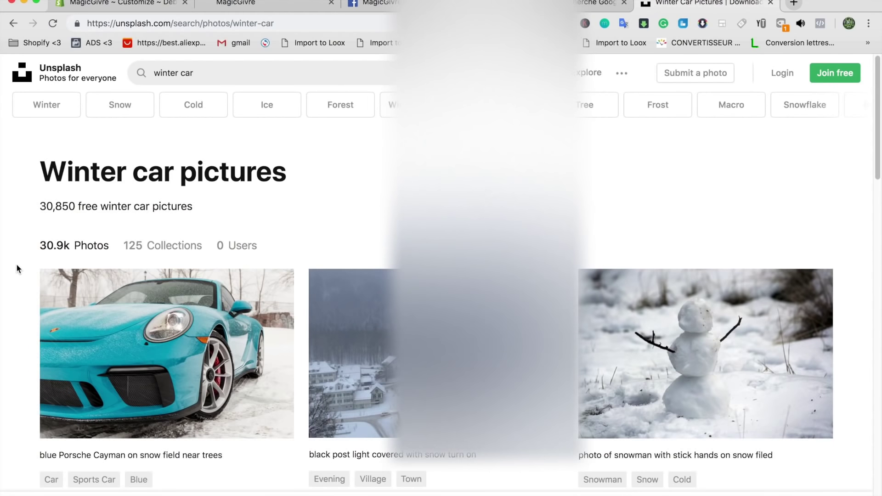
{"action": "scroll", "coordinate": [17, 268], "scroll_direction": "down", "scroll_amount": 4}
{"action": "left_click", "coordinate": [117, 171]}
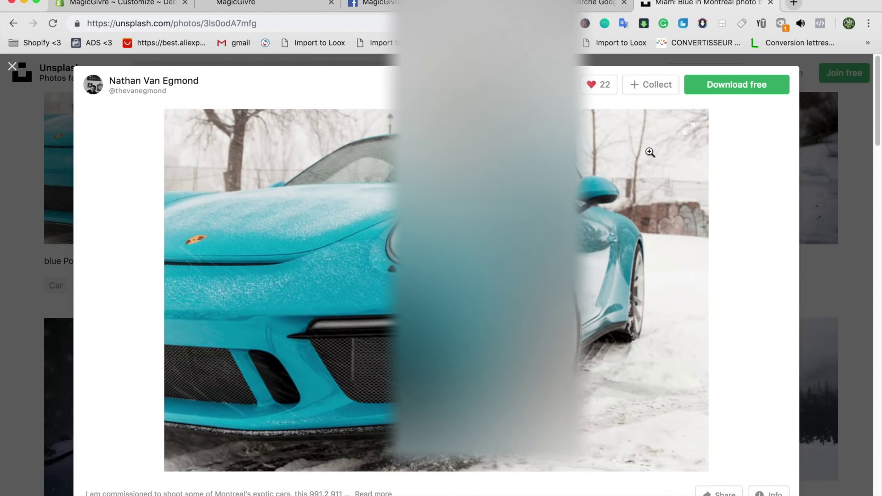
{"action": "left_click", "coordinate": [730, 86]}
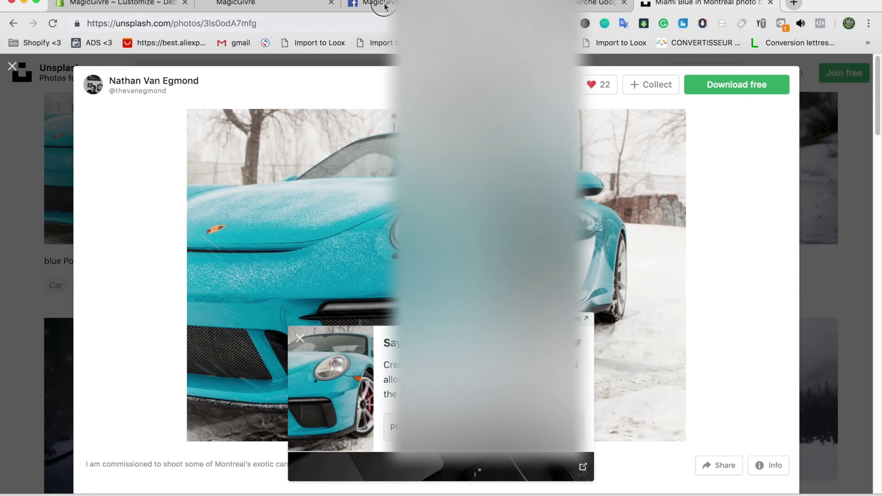
Draft a post on the Facebook page with the blue Porsche photo and the winter text offering 5% off with code HIVER5.
{"action": "key", "text": "super+3"}
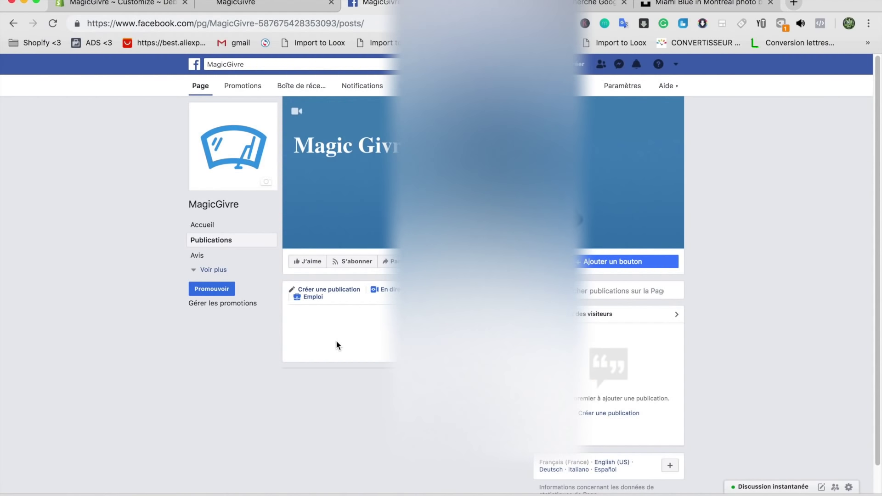
{"action": "left_click", "coordinate": [339, 339]}
{"action": "left_click", "coordinate": [349, 325]}
{"action": "left_click", "coordinate": [731, 436]}
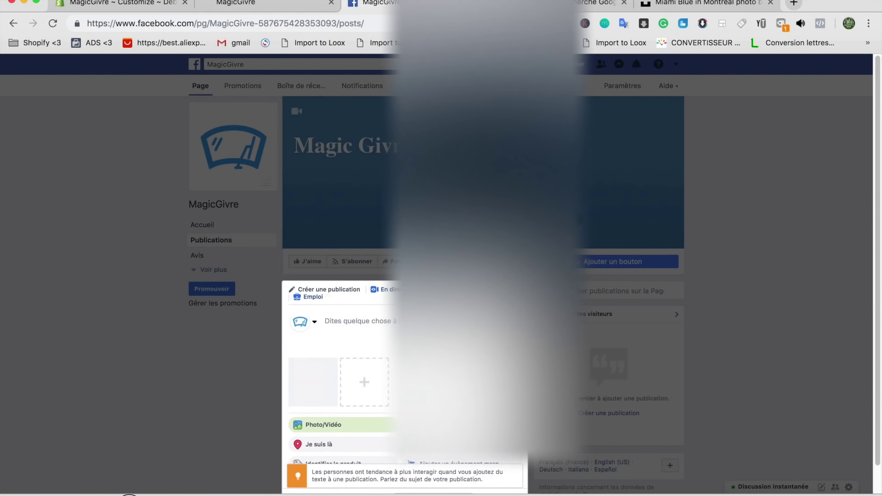
{"action": "key", "text": "super+v"}
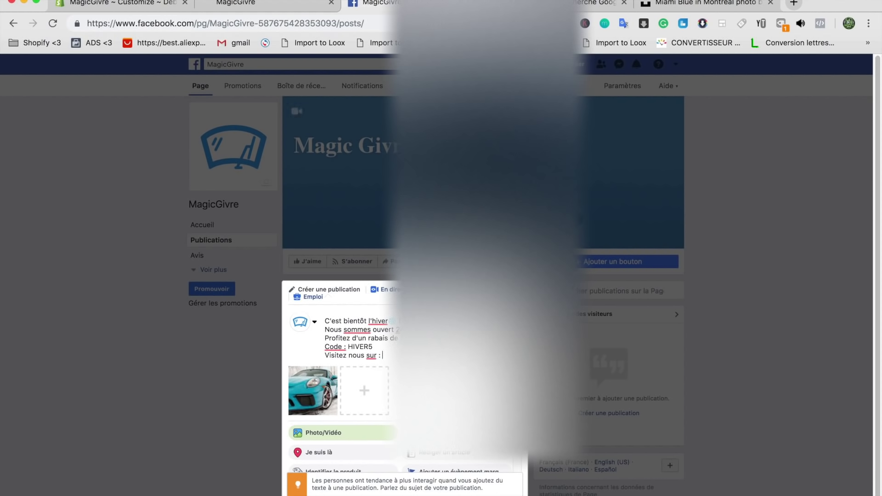
{"action": "left_click", "coordinate": [227, 9]}
{"action": "left_click", "coordinate": [264, 23]}
{"action": "key", "text": "super+c"}
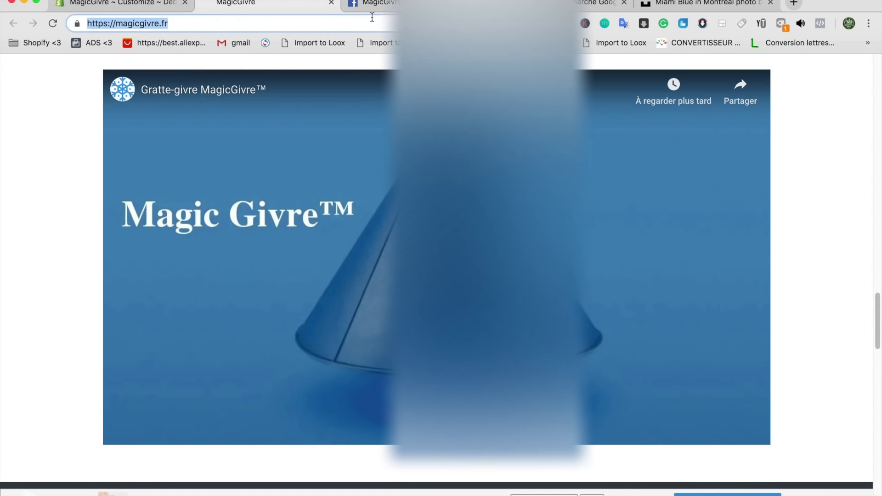
{"action": "left_click", "coordinate": [385, 7]}
{"action": "key", "text": "super+v"}
Copy the code HIVER5 from the draft post and start creating a new discount code in the Shopify admin.
{"action": "left_click_drag", "start_coordinate": [376, 348], "coordinate": [348, 347]}
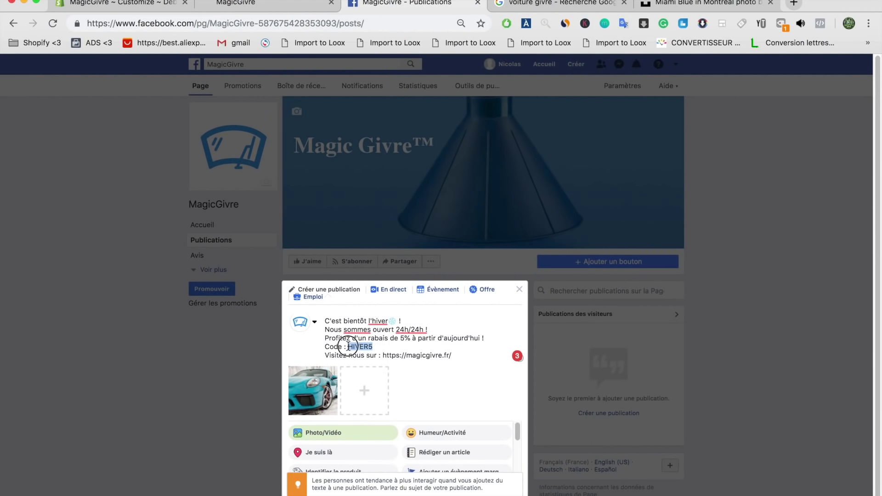
{"action": "left_click", "coordinate": [136, 4]}
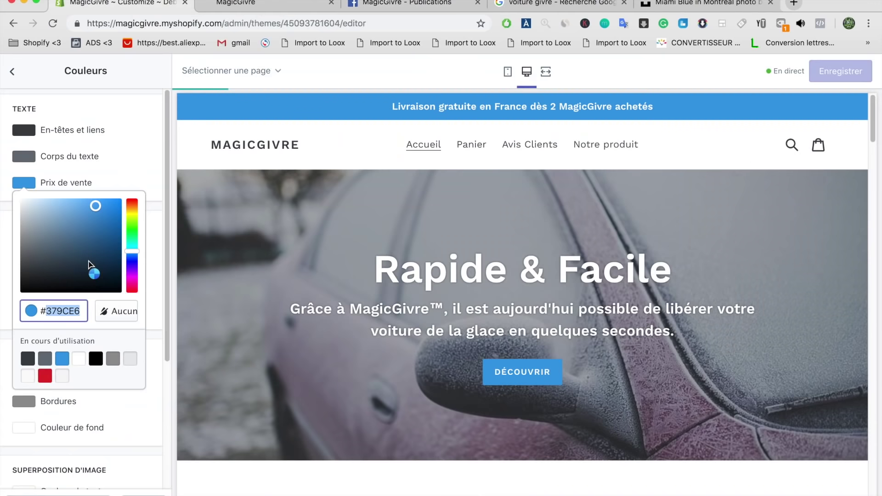
{"action": "left_click", "coordinate": [19, 76]}
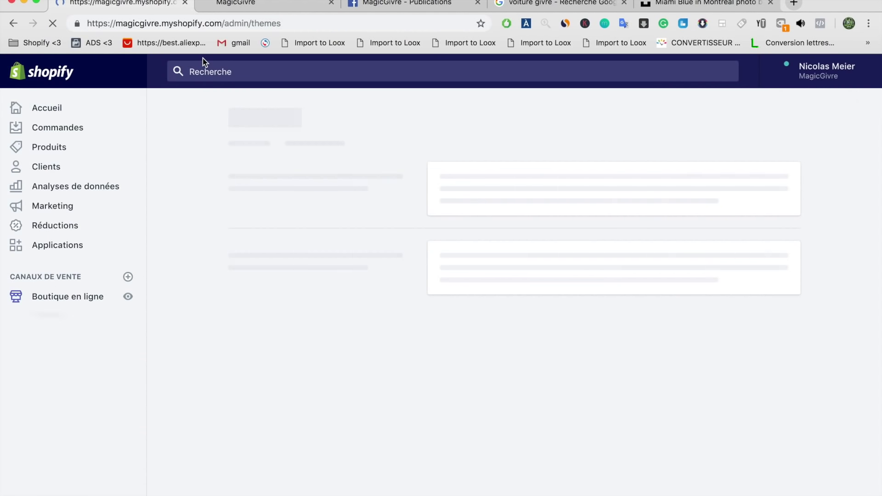
{"action": "left_click", "coordinate": [55, 225]}
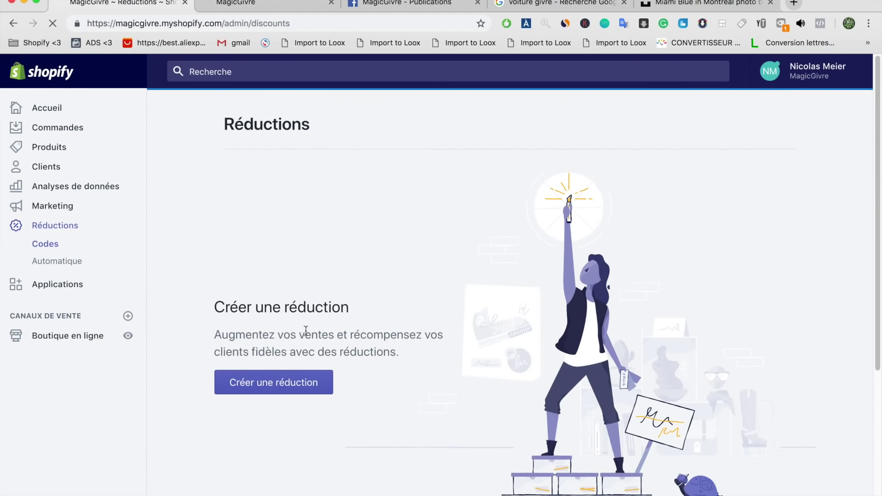
{"action": "left_click", "coordinate": [274, 380]}
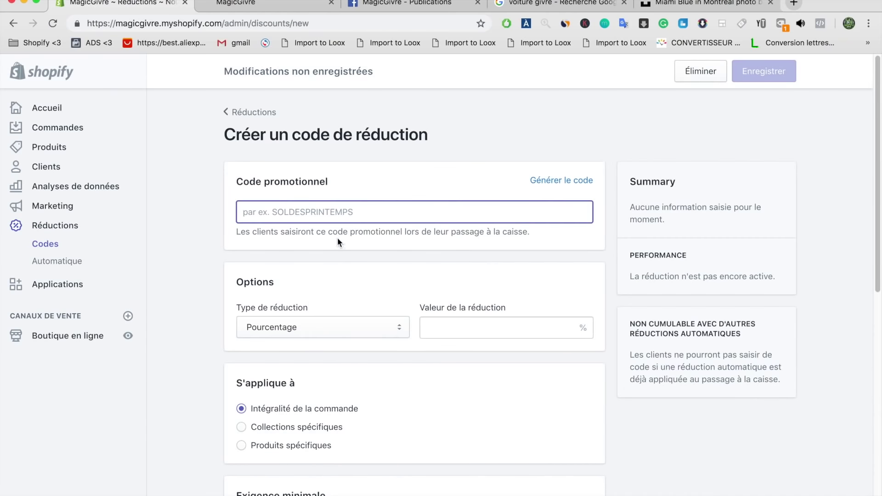
Save a discount code HIVER5 giving 5% off the entire order, limited to one use per customer.
{"action": "type", "text": "HIVER5"}
{"action": "left_click", "coordinate": [464, 330]}
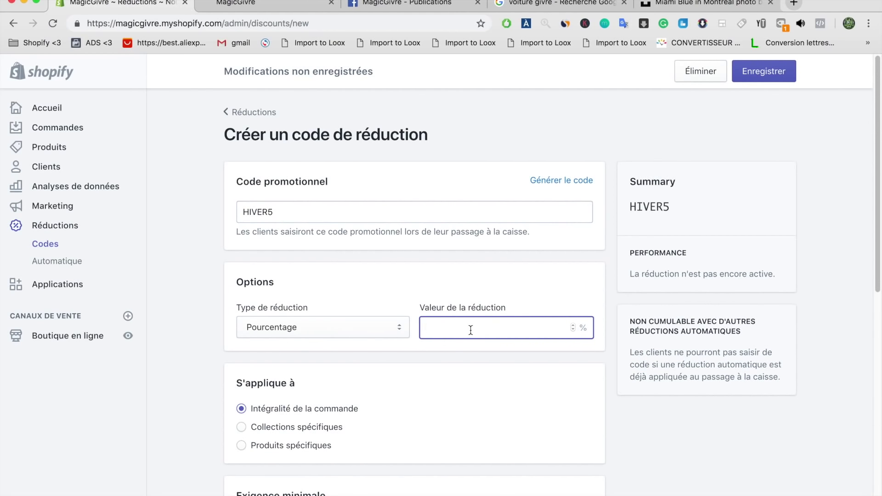
{"action": "type", "text": "5"}
{"action": "scroll", "coordinate": [311, 365], "scroll_direction": "down", "scroll_amount": 10}
{"action": "left_click", "coordinate": [241, 337]}
{"action": "left_click", "coordinate": [771, 78]}
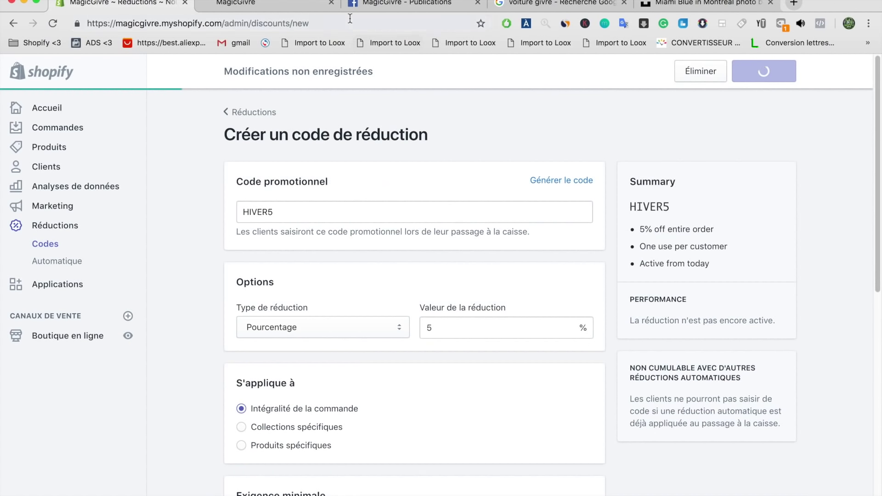
Publish the winter promotion post on the Facebook page and review it in the feed.
{"action": "left_click", "coordinate": [399, 6]}
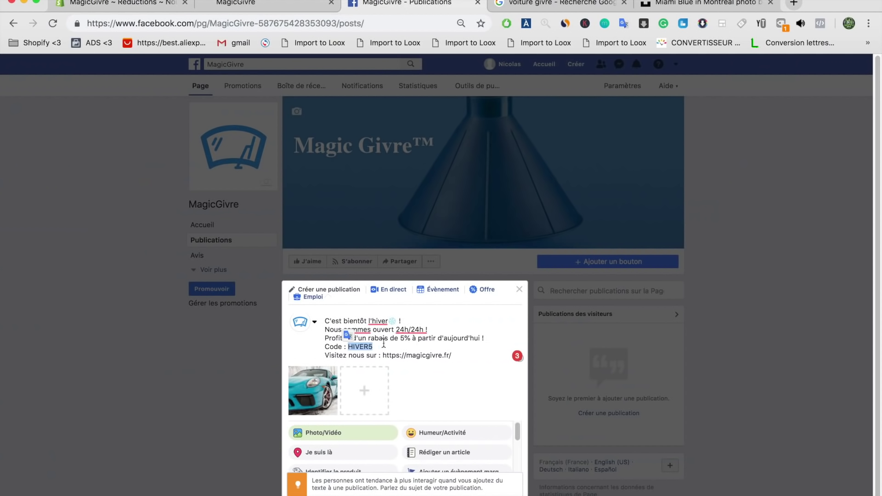
{"action": "left_click", "coordinate": [396, 345]}
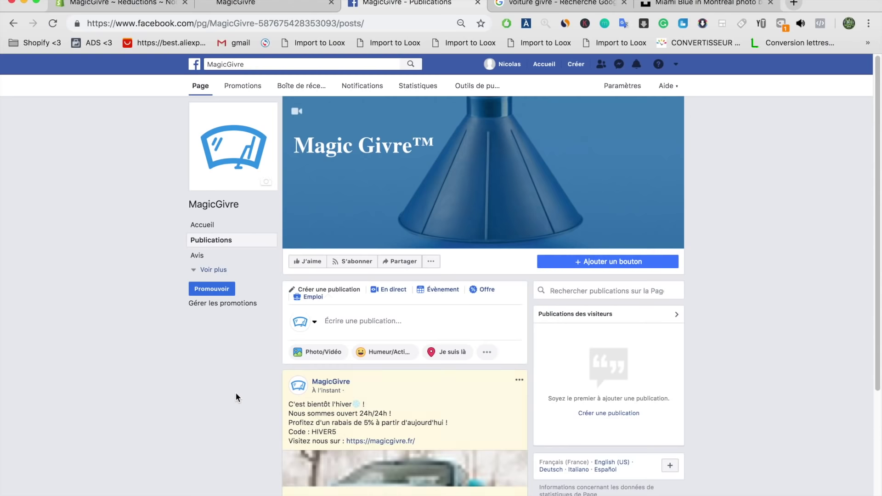
{"action": "scroll", "coordinate": [236, 390], "scroll_direction": "down", "scroll_amount": 3}
{"action": "scroll", "coordinate": [244, 395], "scroll_direction": "down", "scroll_amount": 2}
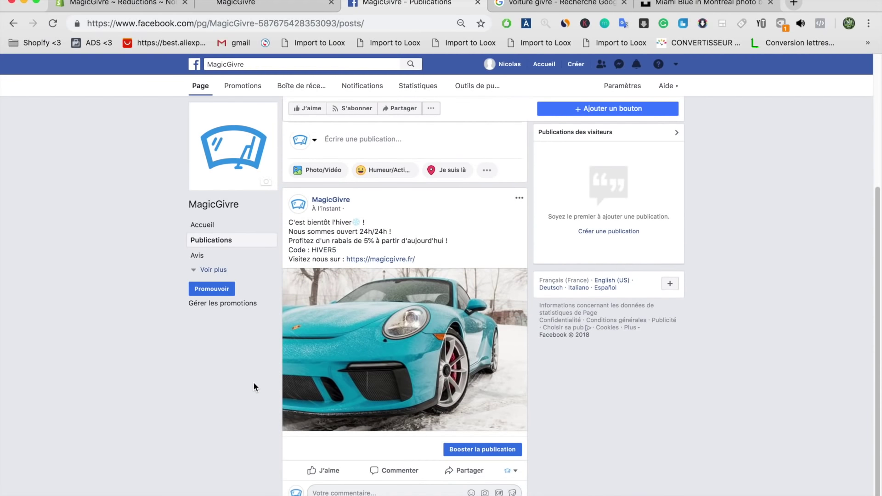
{"action": "scroll", "coordinate": [245, 360], "scroll_direction": "up", "scroll_amount": 1}
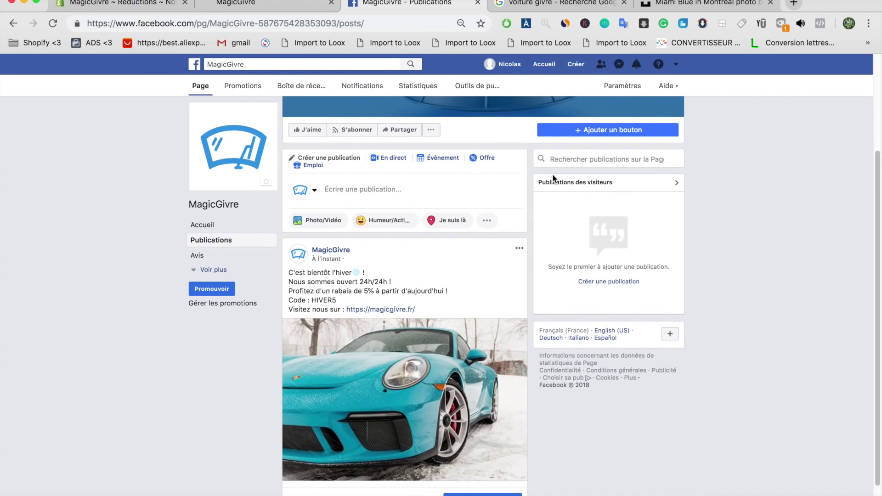
Add an "En savoir plus" button to the Facebook page and continue to choosing its destination.
{"action": "left_click", "coordinate": [620, 134]}
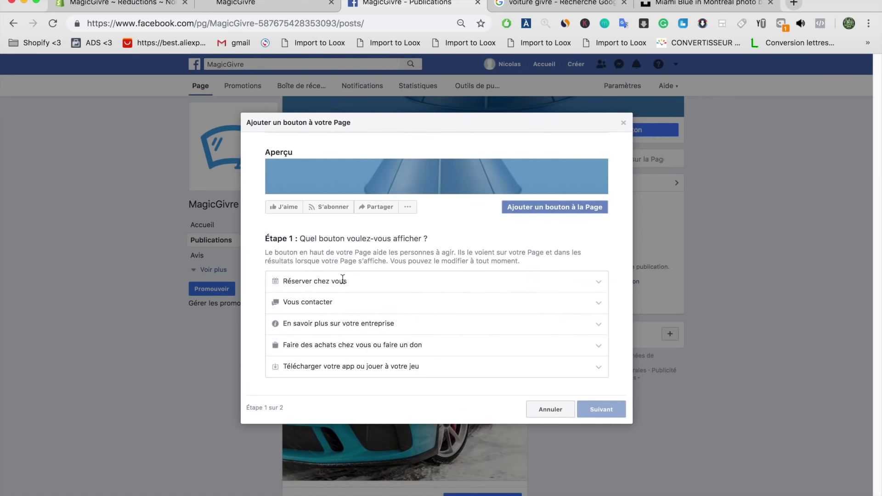
{"action": "left_click", "coordinate": [341, 323]}
{"action": "left_click", "coordinate": [408, 335]}
{"action": "left_click", "coordinate": [608, 422]}
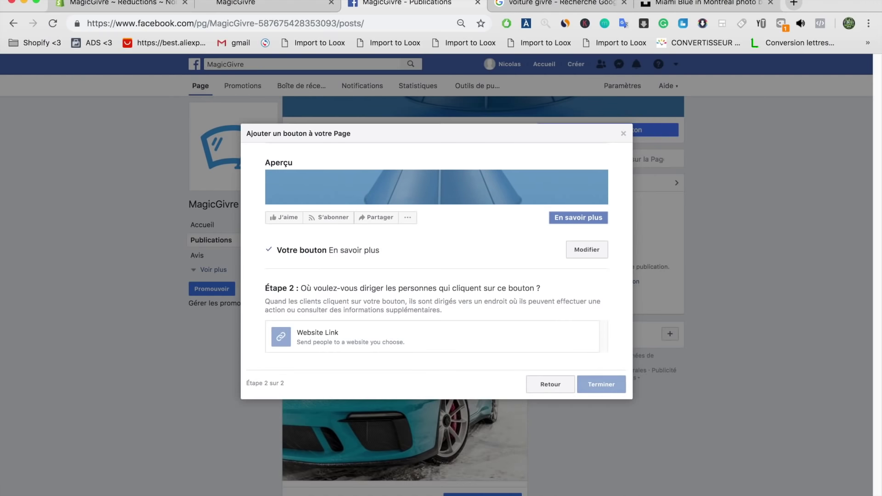
{"action": "key", "text": "ctrl+shift+Tab"}
{"action": "left_click", "coordinate": [382, 5]}
{"action": "left_click", "coordinate": [354, 335]}
{"action": "left_click", "coordinate": [476, 191]}
{"action": "key", "text": "super+v"}
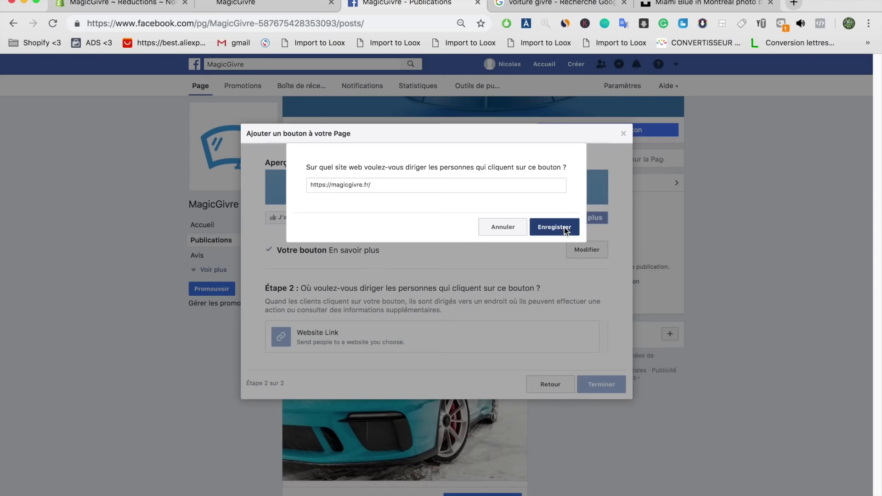
{"action": "left_click", "coordinate": [561, 226]}
{"action": "left_click", "coordinate": [599, 353]}
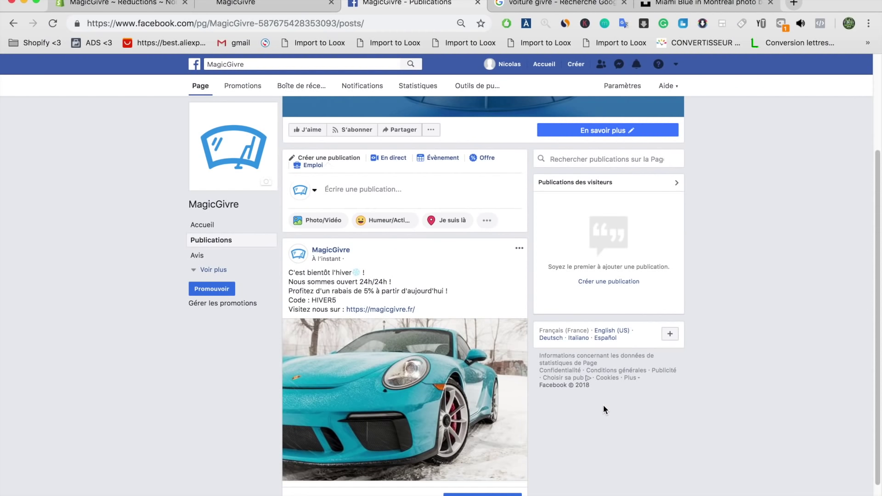
Reload the page and hide the post showing the blue Magic Givre scraper from the page's timeline.
{"action": "scroll", "coordinate": [602, 404], "scroll_direction": "down", "scroll_amount": 2}
{"action": "left_click", "coordinate": [52, 24]}
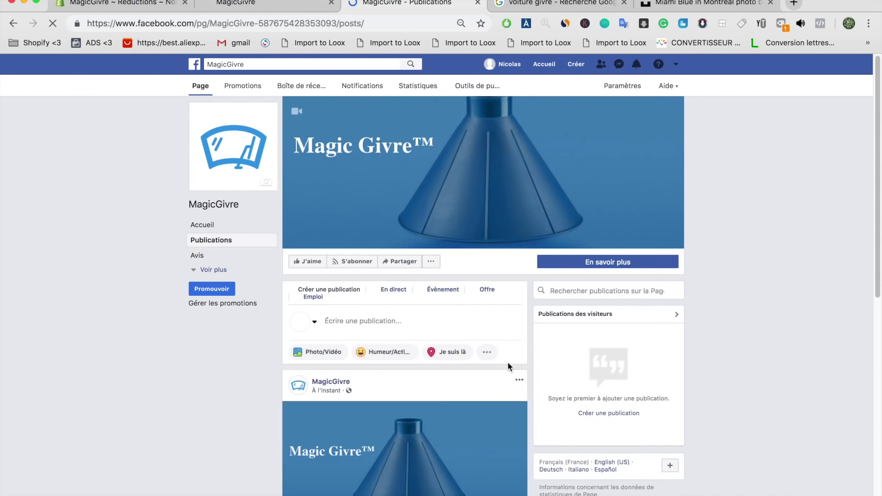
{"action": "left_click", "coordinate": [519, 383]}
{"action": "left_click", "coordinate": [469, 456]}
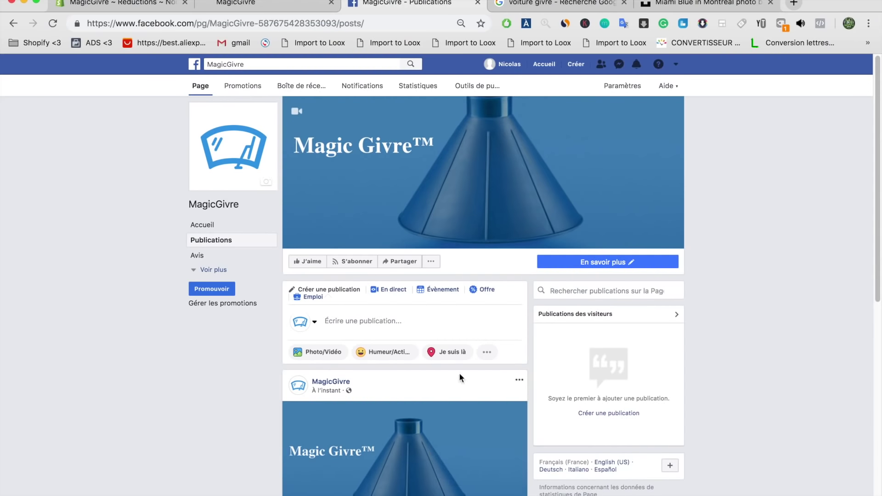
{"action": "left_click", "coordinate": [510, 237]}
{"action": "scroll", "coordinate": [442, 420], "scroll_direction": "down", "scroll_amount": 4}
{"action": "scroll", "coordinate": [413, 391], "scroll_direction": "up", "scroll_amount": 4}
{"action": "scroll", "coordinate": [391, 367], "scroll_direction": "down", "scroll_amount": 4}
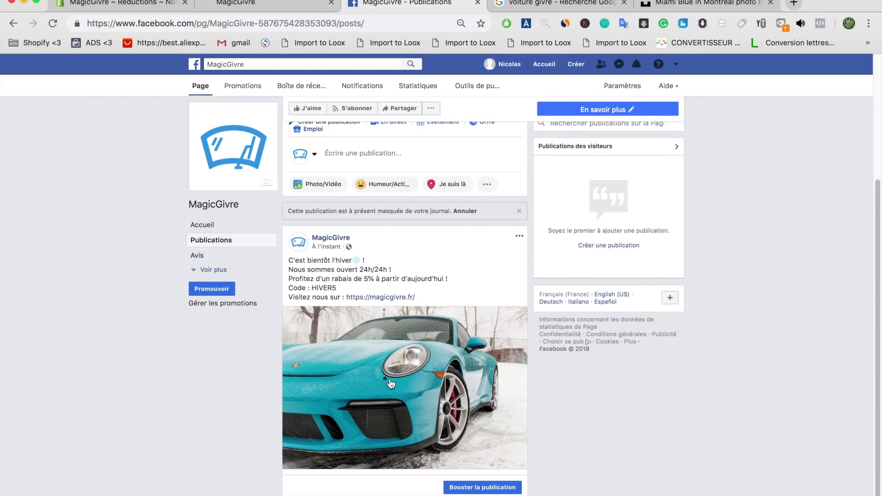
{"action": "scroll", "coordinate": [388, 367], "scroll_direction": "down", "scroll_amount": 1}
Turn off the display of reviews (Avis) in the page's "Modèles et onglets" settings.
{"action": "left_click", "coordinate": [617, 92]}
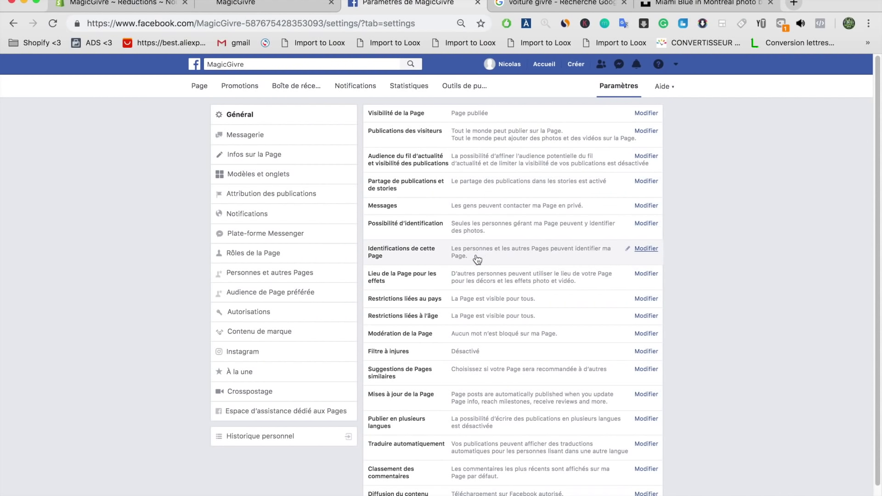
{"action": "left_click", "coordinate": [281, 174]}
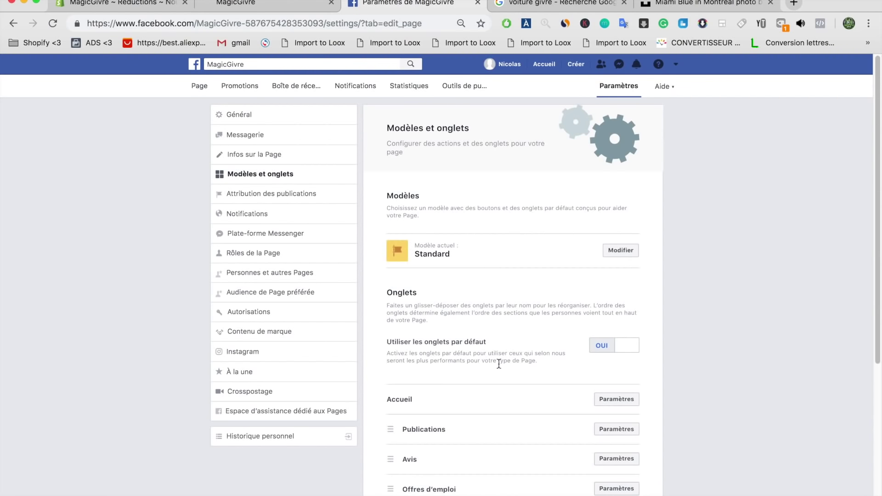
{"action": "scroll", "coordinate": [496, 367], "scroll_direction": "down", "scroll_amount": 3}
{"action": "left_click", "coordinate": [602, 386]}
{"action": "left_click", "coordinate": [597, 415]}
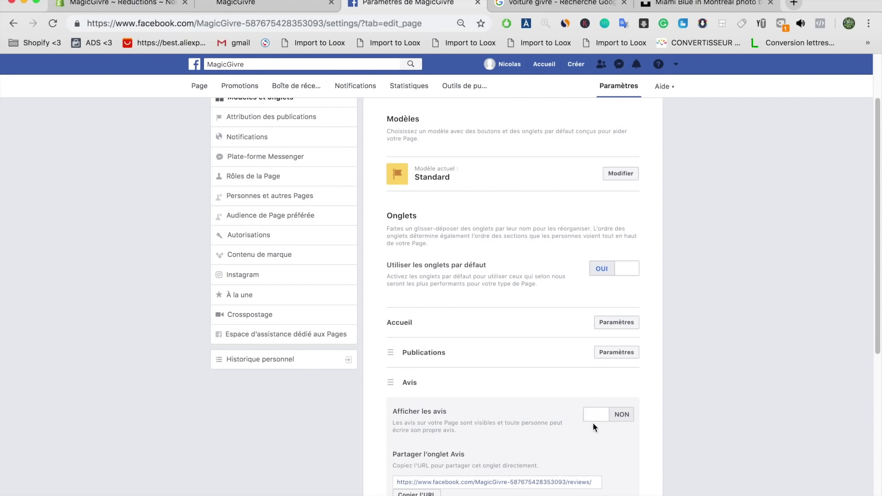
{"action": "scroll", "coordinate": [593, 423], "scroll_direction": "down", "scroll_amount": 3}
{"action": "left_click", "coordinate": [608, 449]}
{"action": "scroll", "coordinate": [455, 266], "scroll_direction": "up", "scroll_amount": 6}
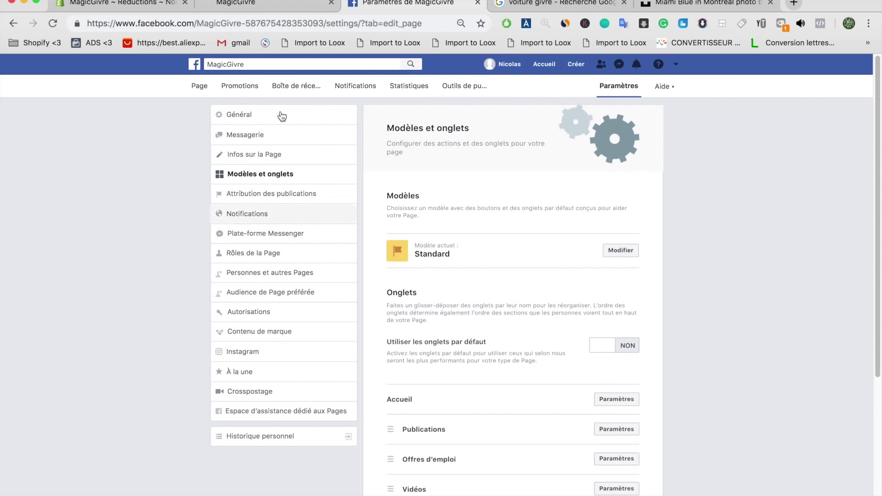
Paste the list of words to block into the general "Modération de la Page" setting and save the changes.
{"action": "left_click", "coordinate": [239, 118]}
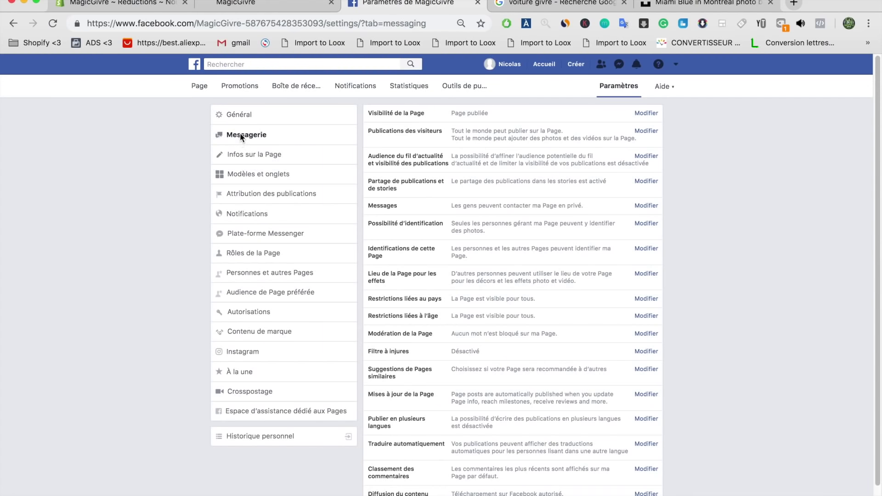
{"action": "left_click", "coordinate": [244, 124]}
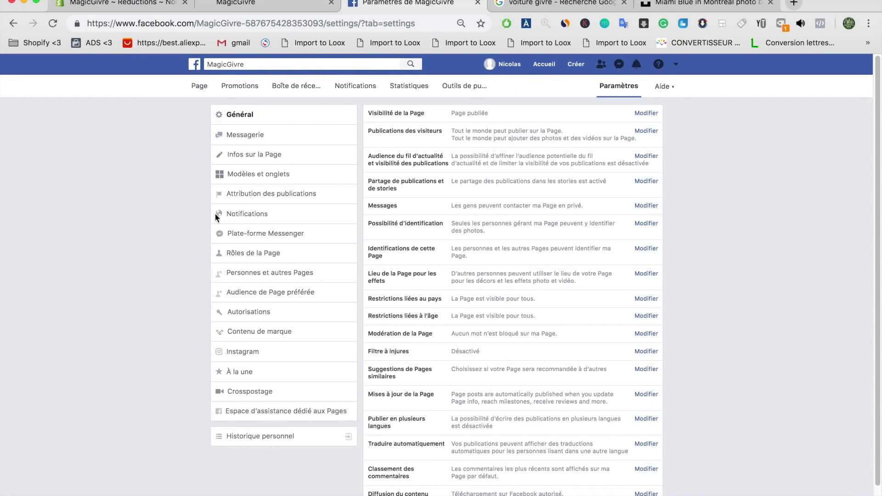
{"action": "scroll", "coordinate": [519, 303], "scroll_direction": "down", "scroll_amount": 2}
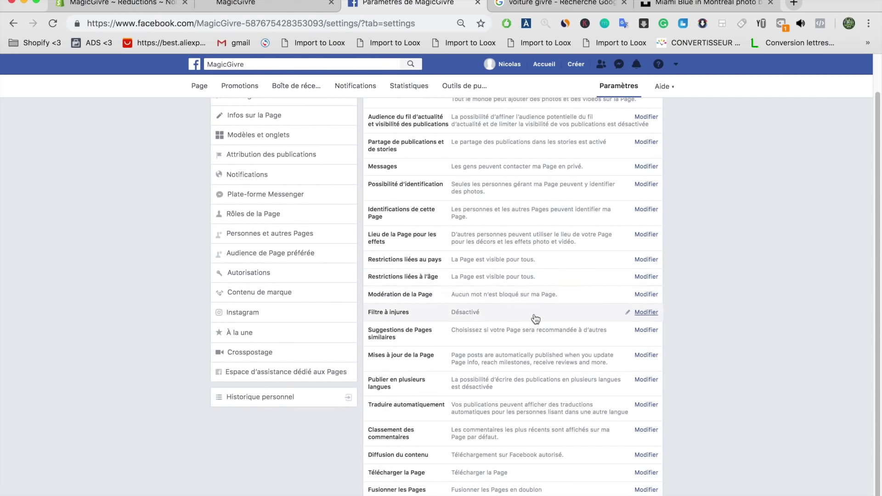
{"action": "left_click", "coordinate": [582, 309]}
{"action": "left_click", "coordinate": [532, 303]}
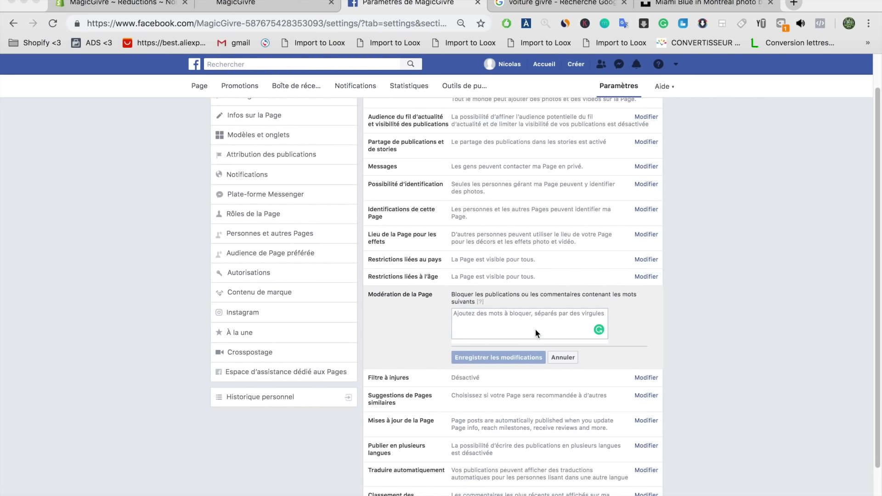
{"action": "key", "text": "super+v"}
{"action": "left_click", "coordinate": [494, 360]}
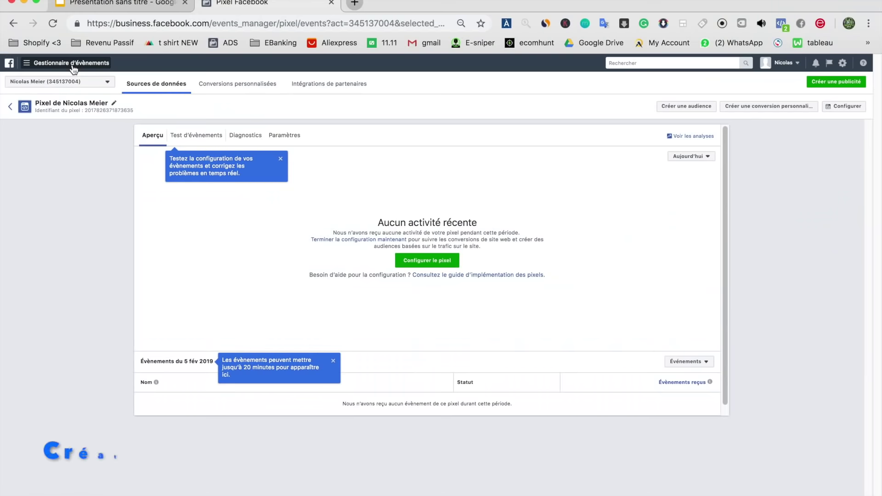
Open the Facebook pixel in the Events Manager and start its installation through the "Shopify (en ligne)" partner platform.
{"action": "left_click", "coordinate": [28, 63]}
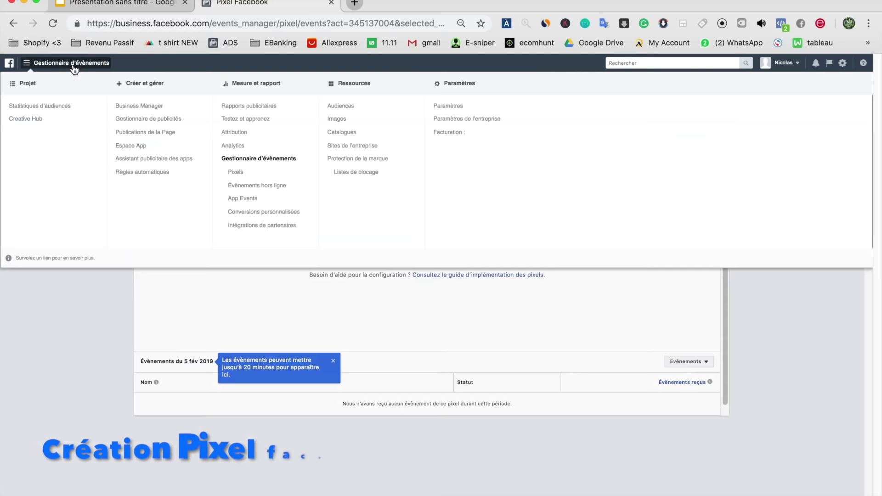
{"action": "left_click", "coordinate": [239, 177]}
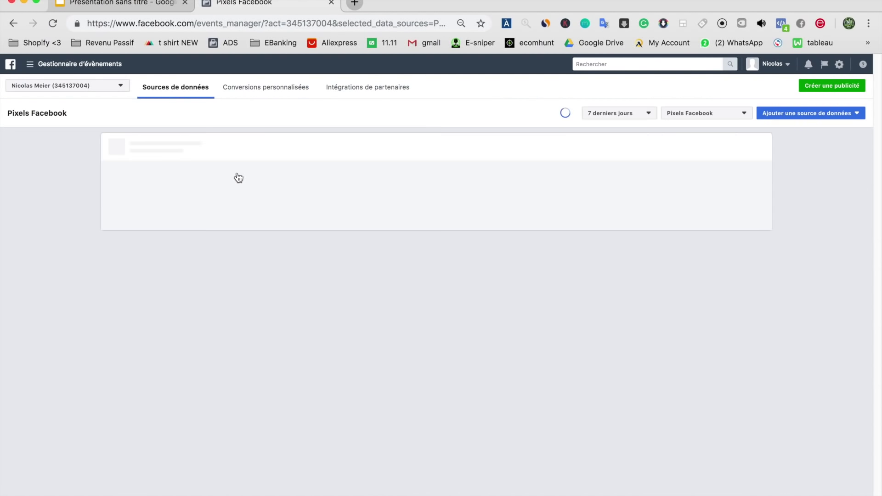
{"action": "left_click", "coordinate": [430, 210]}
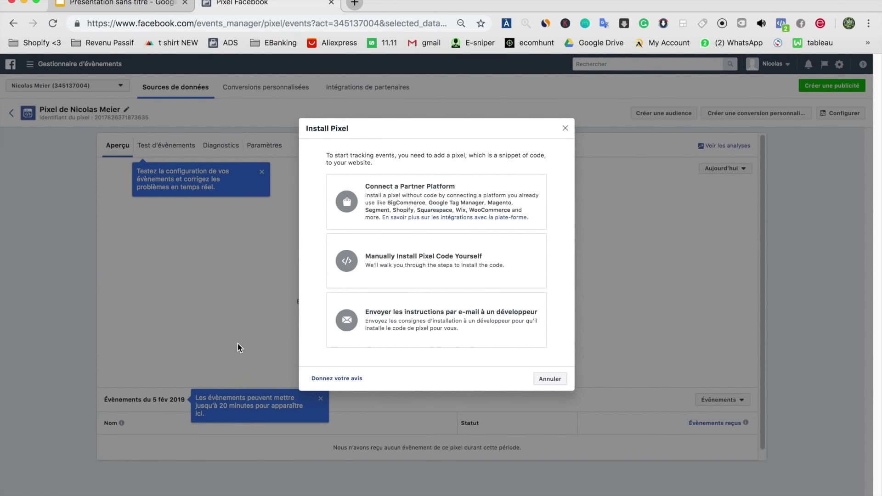
{"action": "left_click", "coordinate": [346, 198]}
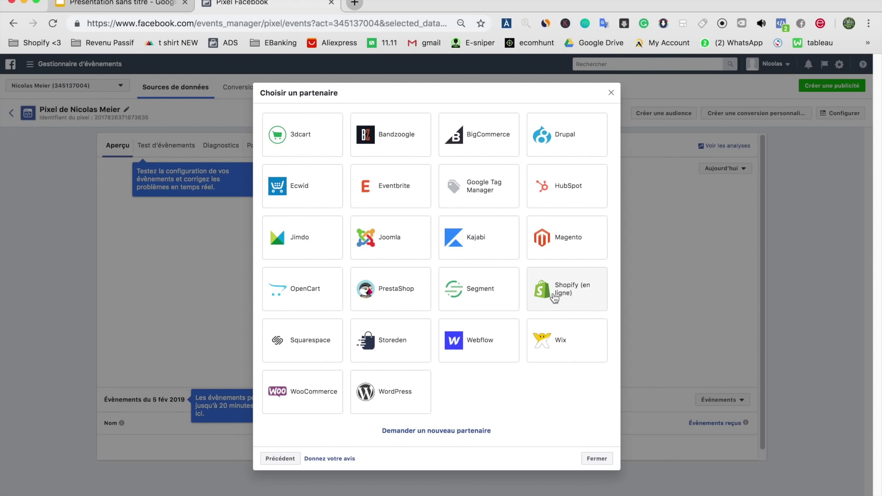
{"action": "left_click", "coordinate": [554, 294]}
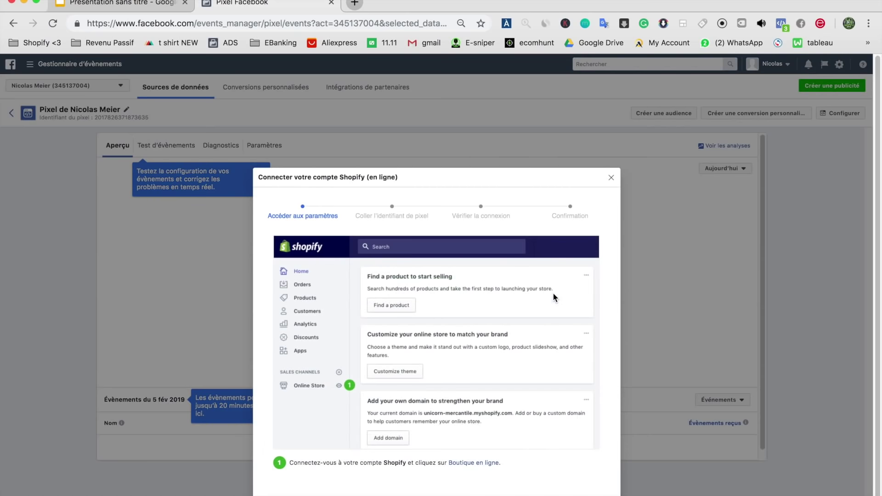
Copy the pixel ID from the Shopify connection instructions and open the store's Shopify admin in a new tab.
{"action": "left_click", "coordinate": [594, 491]}
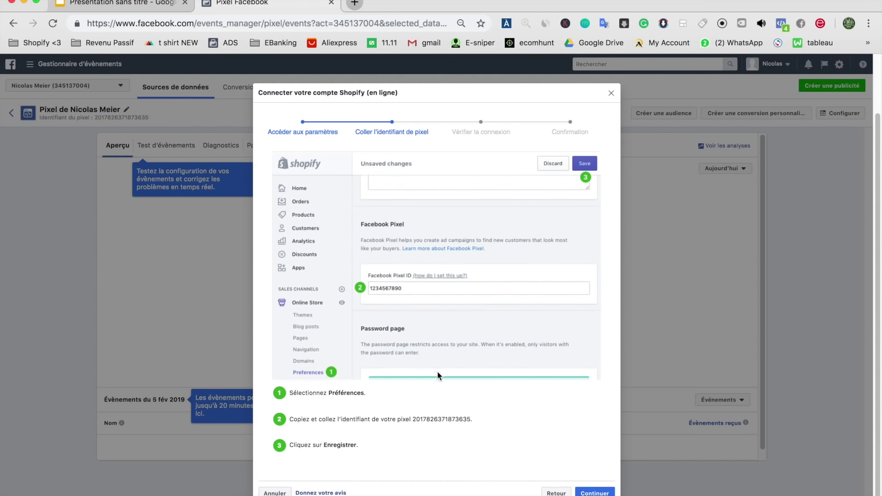
{"action": "double_click", "coordinate": [441, 419]}
{"action": "key", "text": "super+c"}
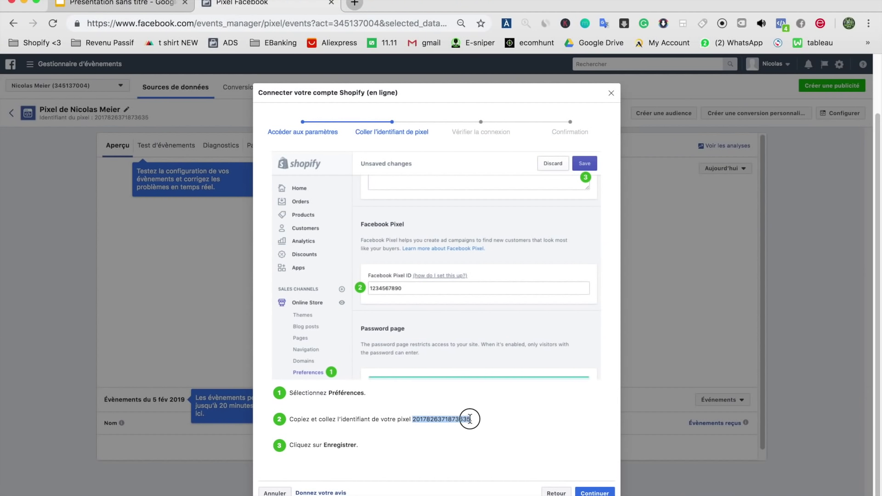
{"action": "left_click", "coordinate": [353, 3]}
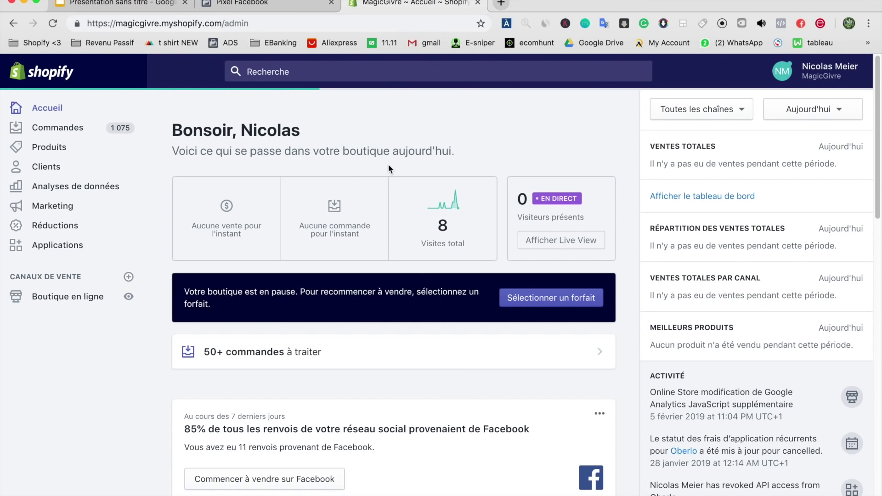
Open the online store's preferences (Préférences) and replace the Facebook pixel ID with the copied one.
{"action": "left_click", "coordinate": [59, 298]}
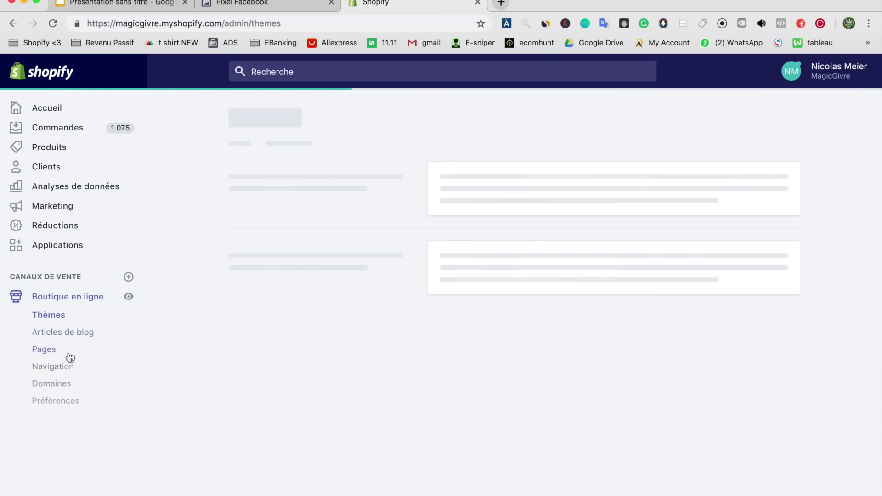
{"action": "left_click", "coordinate": [43, 401]}
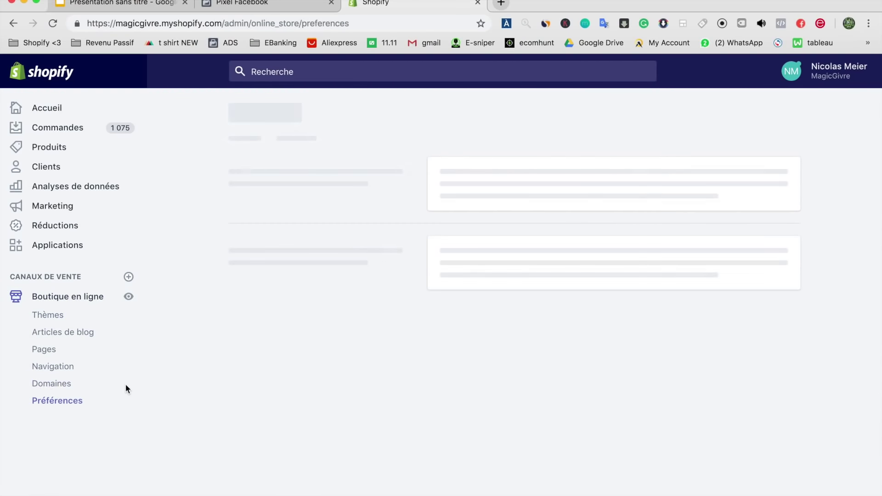
{"action": "scroll", "coordinate": [394, 352], "scroll_direction": "down", "scroll_amount": 10}
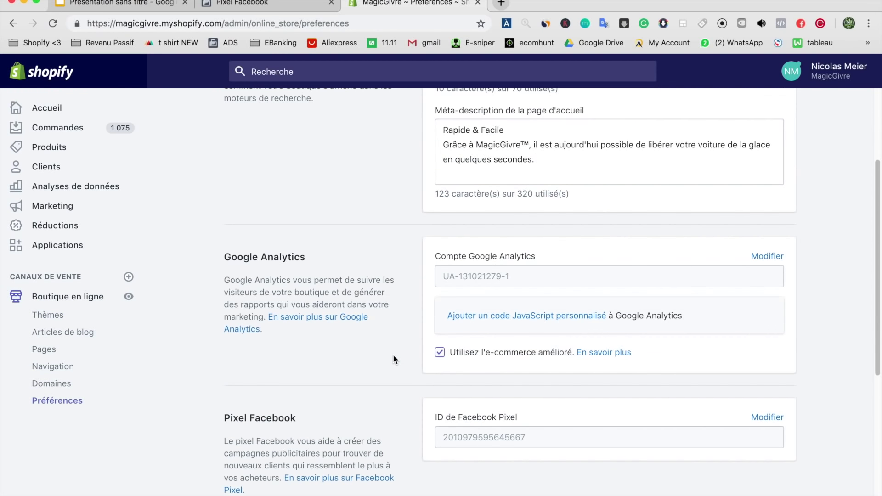
{"action": "scroll", "coordinate": [393, 355], "scroll_direction": "down", "scroll_amount": 1}
{"action": "scroll", "coordinate": [394, 352], "scroll_direction": "up", "scroll_amount": 1}
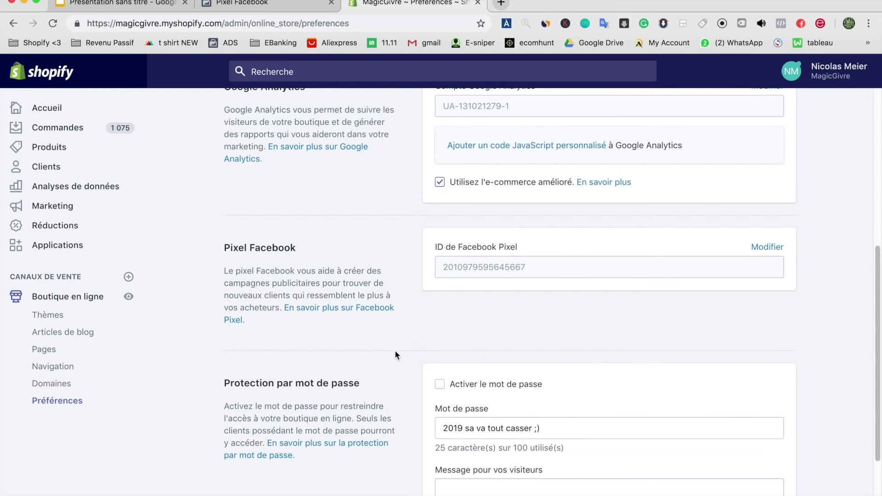
{"action": "left_click", "coordinate": [766, 248]}
{"action": "key", "text": "super+a"}
{"action": "key", "text": "super+v"}
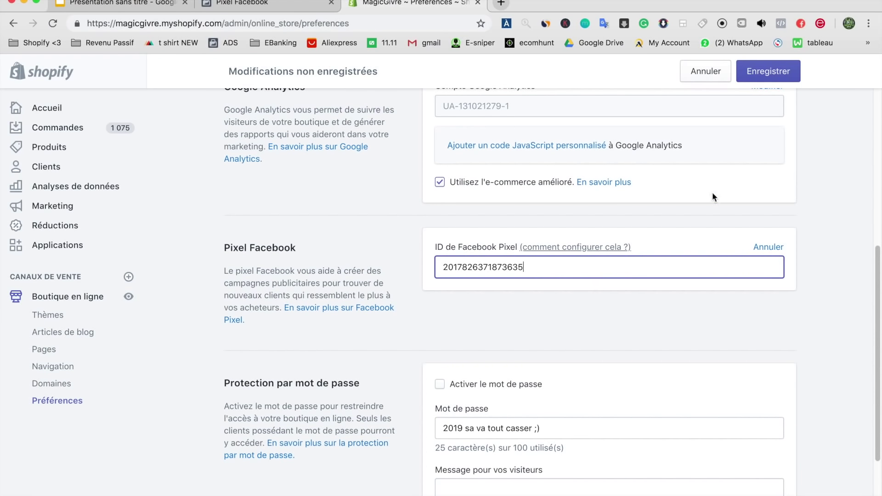
Switch back to the Facebook Events Manager, continue through the Shopify connection steps to the confirmation and close the setup dialog.
{"action": "left_click", "coordinate": [256, 5]}
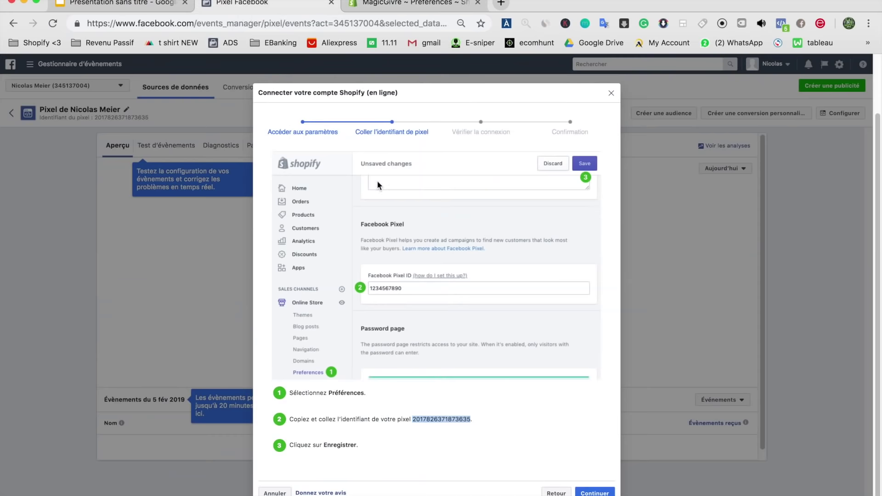
{"action": "left_click", "coordinate": [592, 489]}
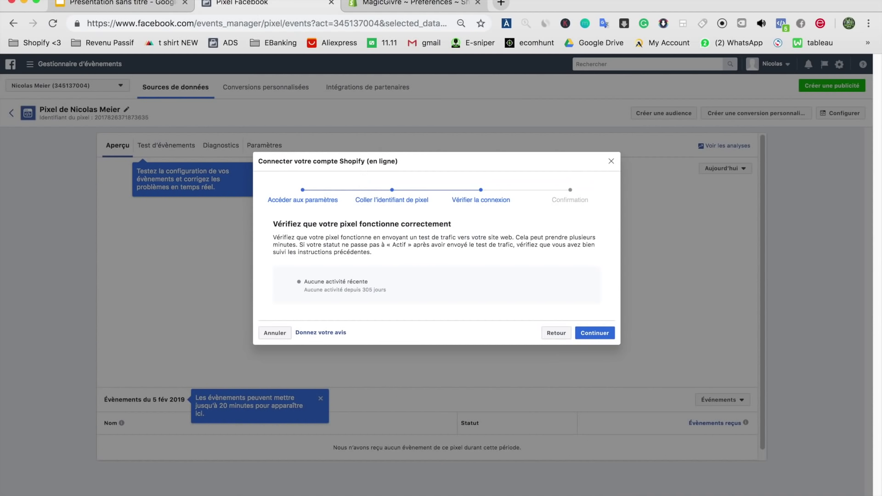
{"action": "left_click", "coordinate": [577, 333]}
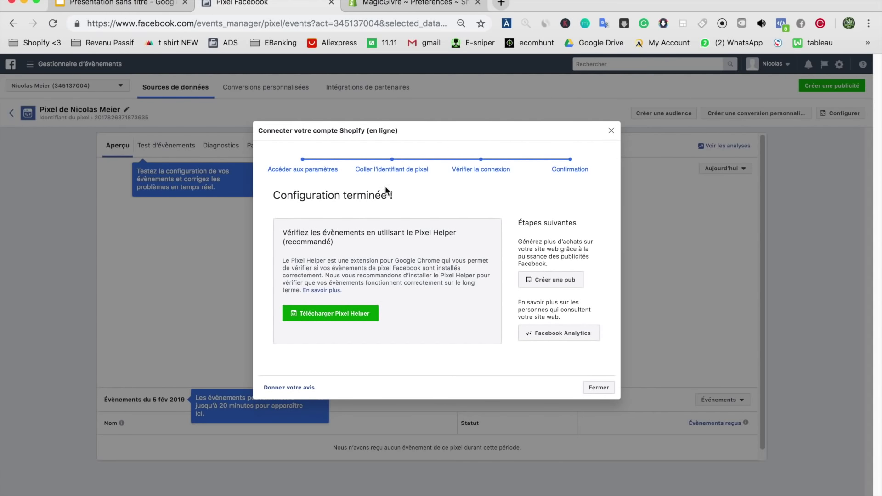
{"action": "triple_click", "coordinate": [293, 200]}
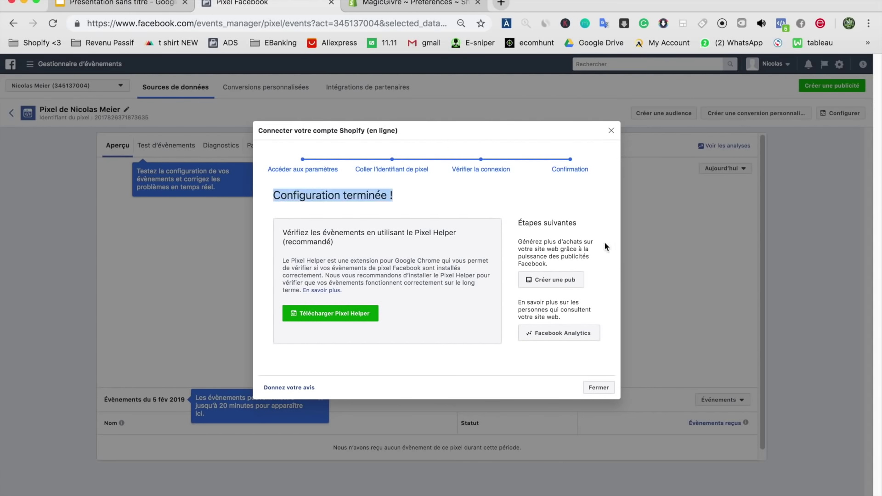
{"action": "left_click", "coordinate": [609, 138]}
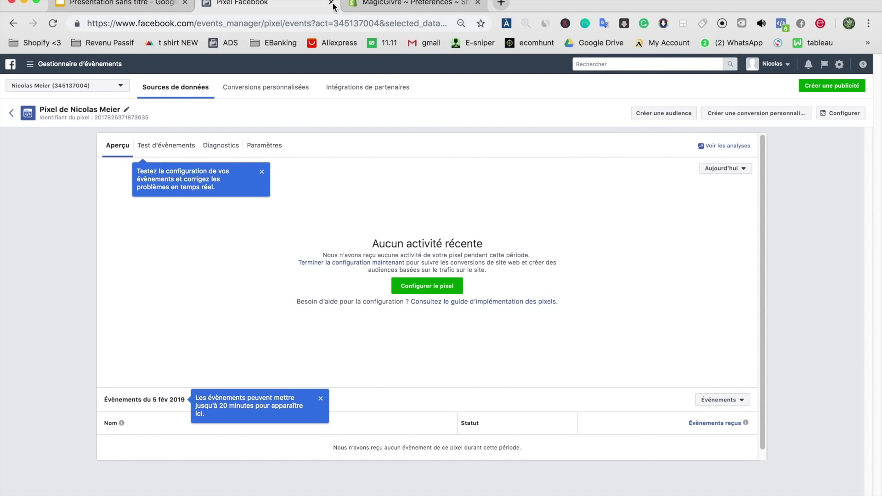
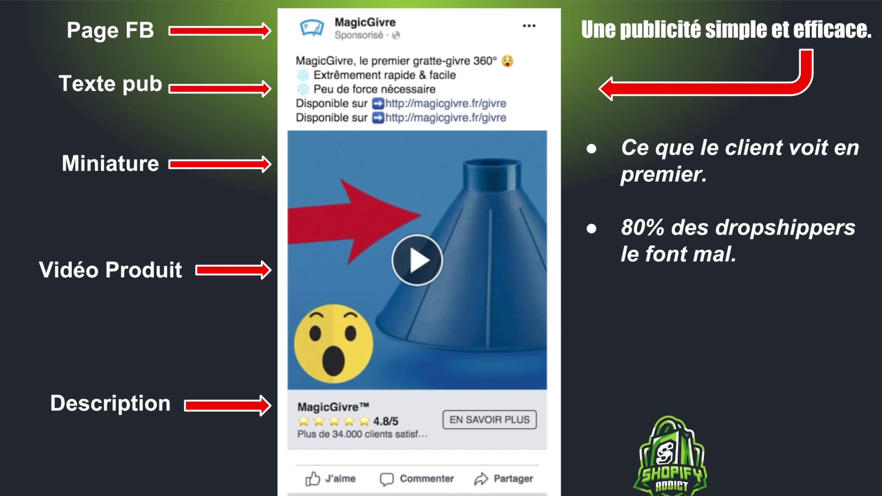
{"action": "key", "text": "Right"}
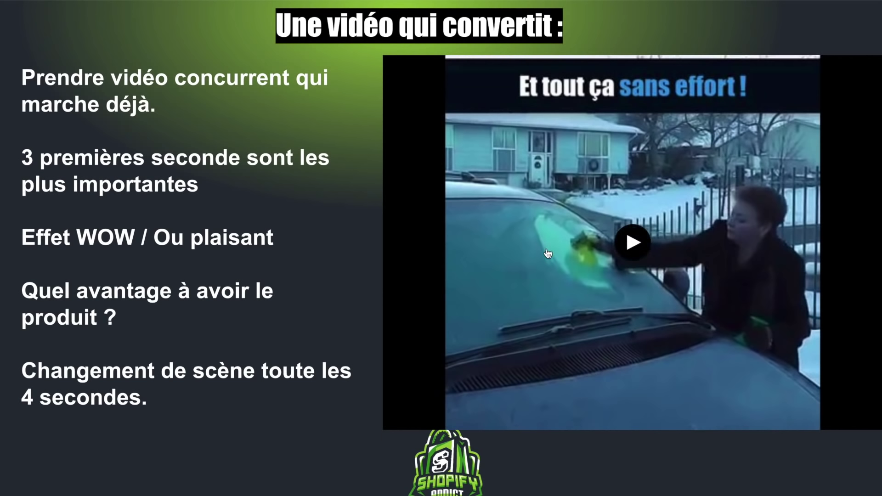
{"action": "left_click", "coordinate": [632, 242]}
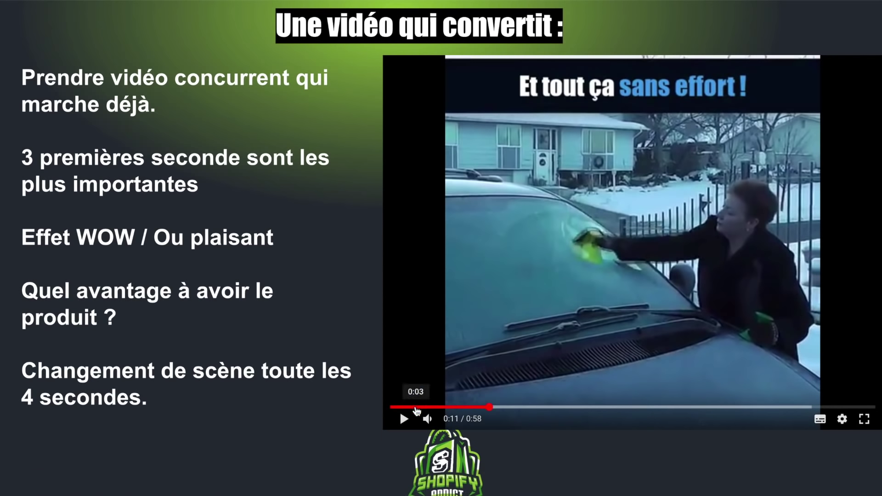
{"action": "left_click", "coordinate": [405, 423]}
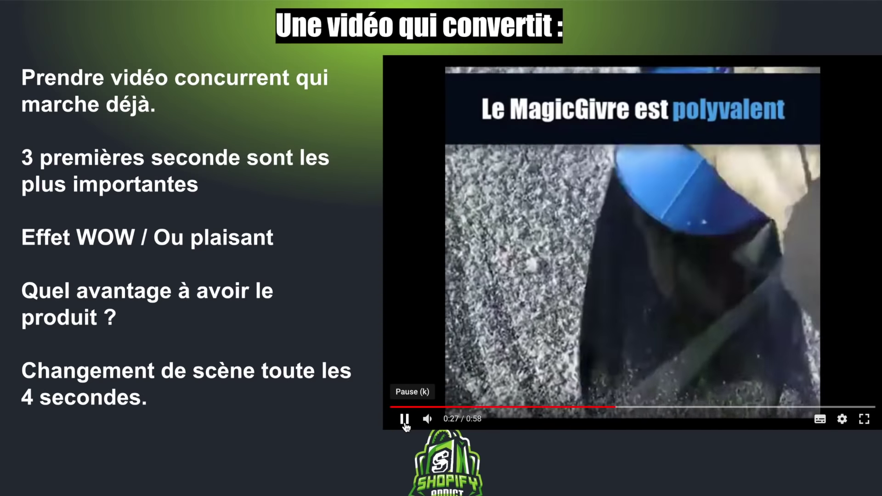
{"action": "left_click", "coordinate": [427, 419]}
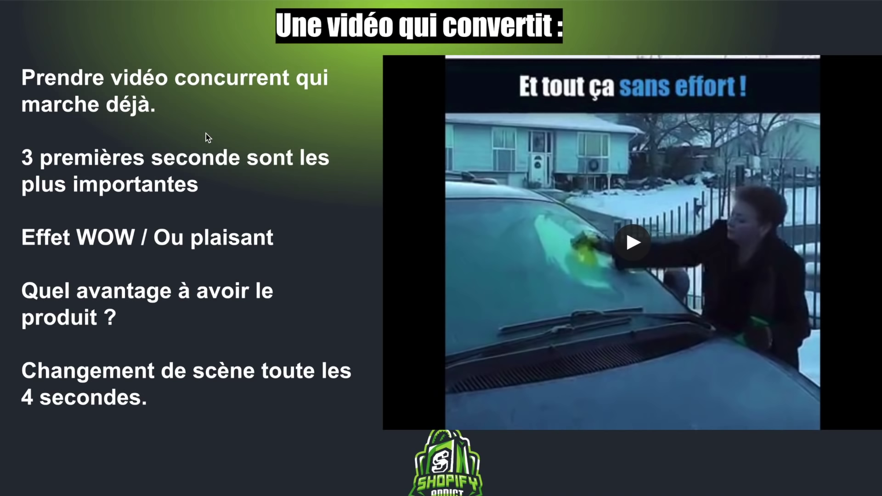
{"action": "left_click", "coordinate": [380, 412]}
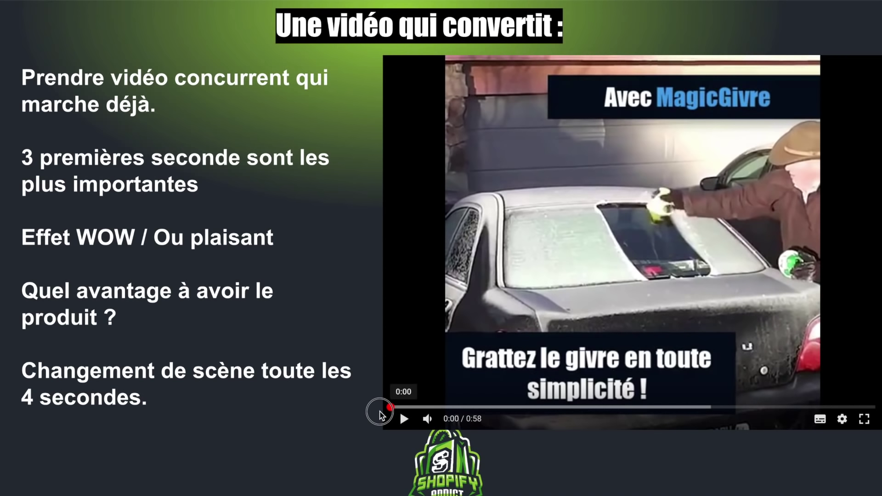
{"action": "left_click", "coordinate": [404, 418]}
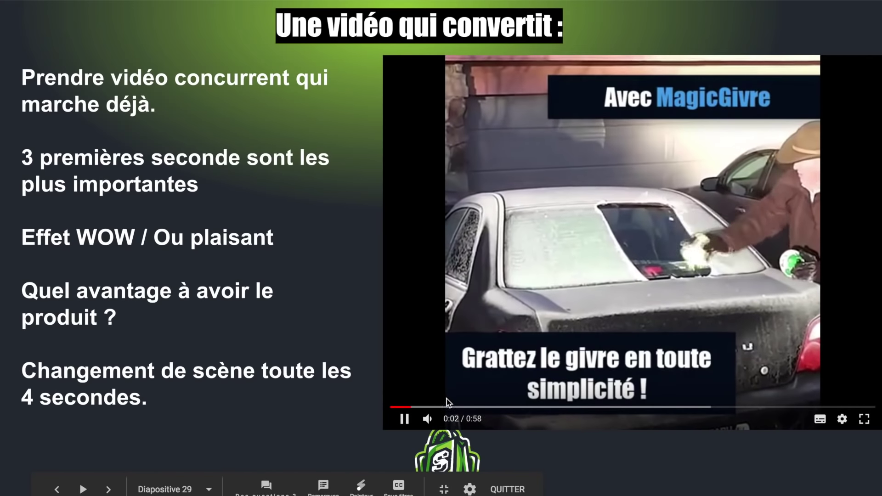
{"action": "left_click", "coordinate": [395, 423]}
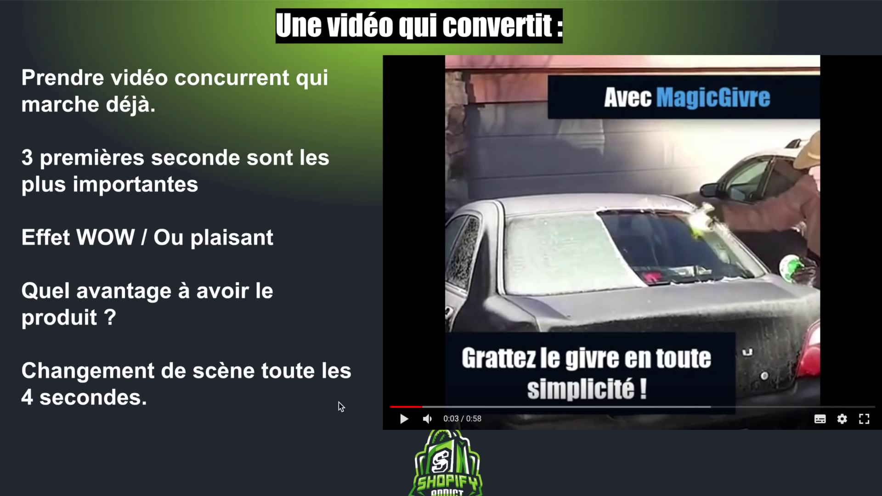
{"action": "left_click", "coordinate": [405, 418]}
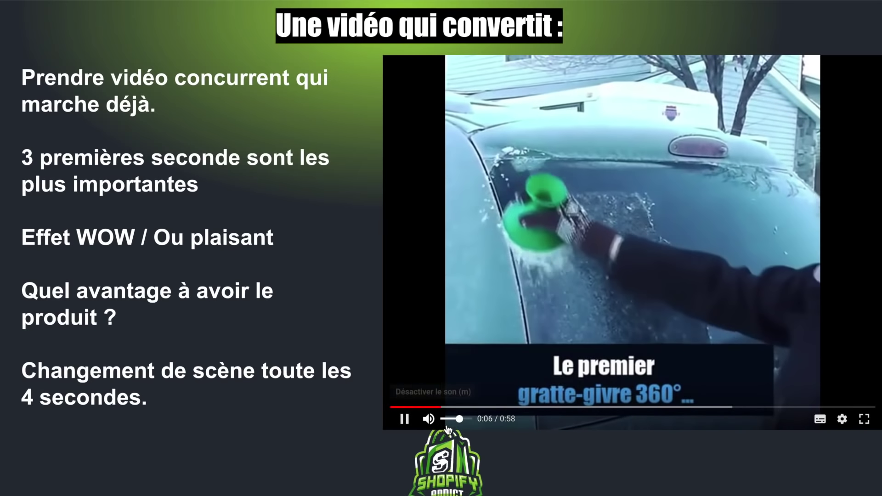
{"action": "left_click_drag", "start_coordinate": [446, 426], "coordinate": [441, 419]}
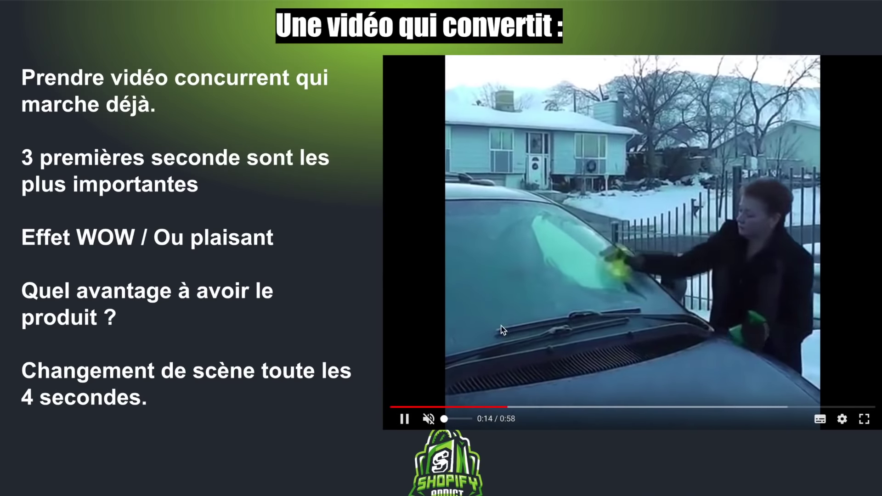
{"action": "left_click", "coordinate": [469, 390]}
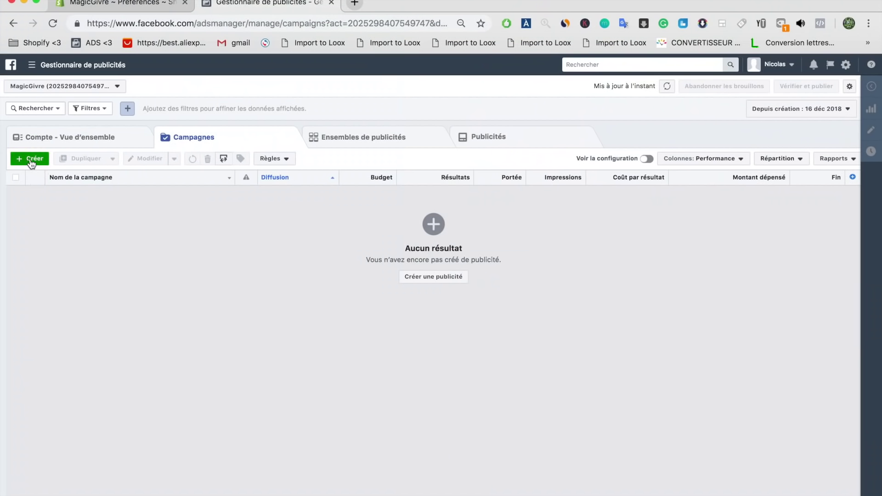
Create a campaign with the Conversions objective in the Ads Manager and accept the ad account settings Suisse, Franc suisse and Europe/Zurich.
{"action": "left_click", "coordinate": [31, 159]}
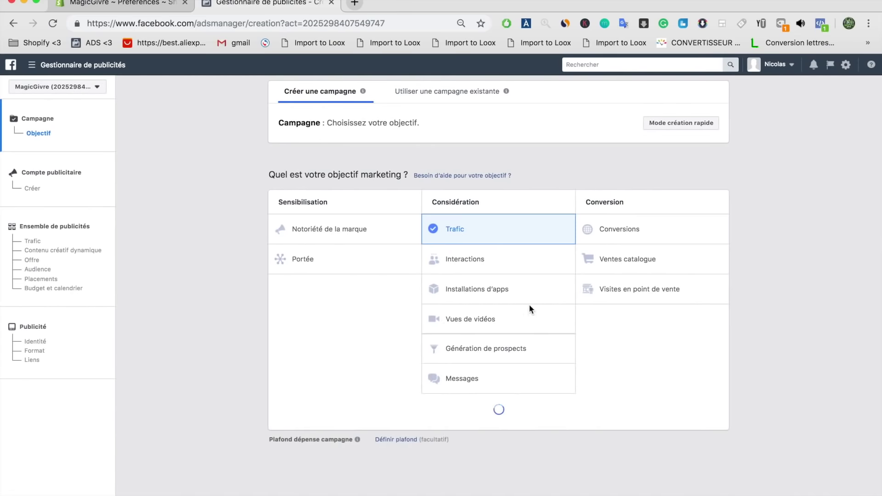
{"action": "left_click", "coordinate": [675, 229]}
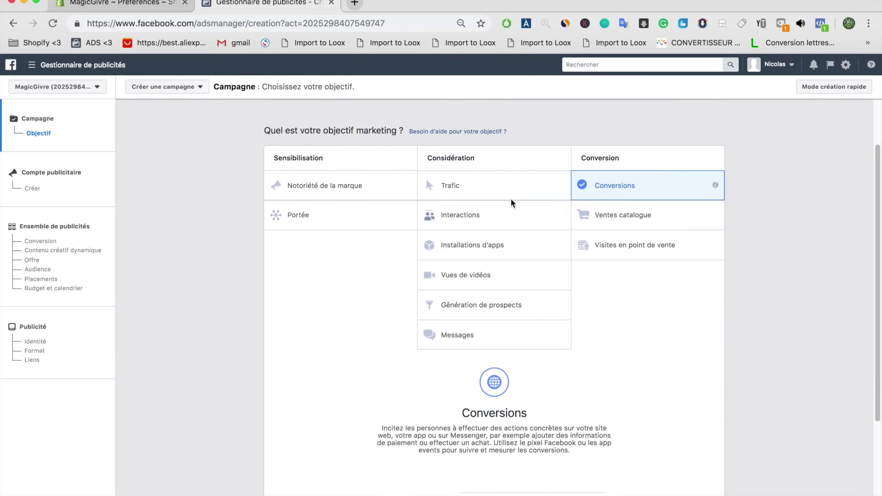
{"action": "scroll", "coordinate": [499, 348], "scroll_direction": "down", "scroll_amount": 4}
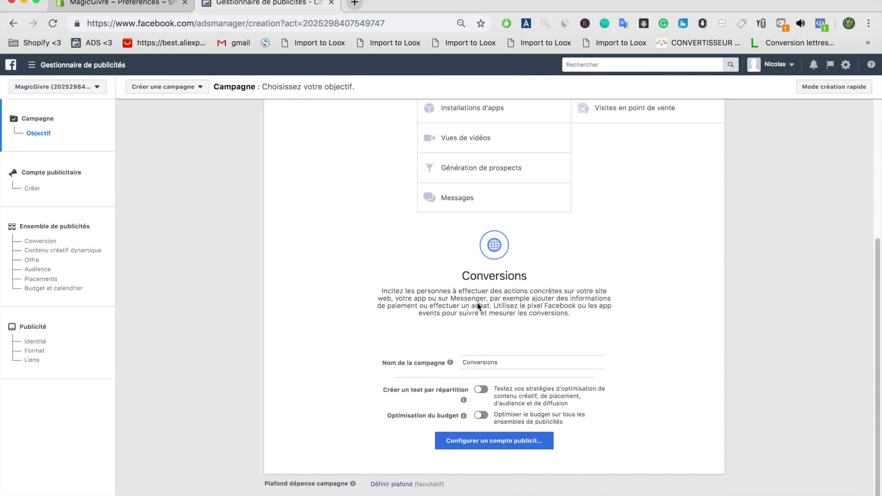
{"action": "left_click", "coordinate": [459, 444]}
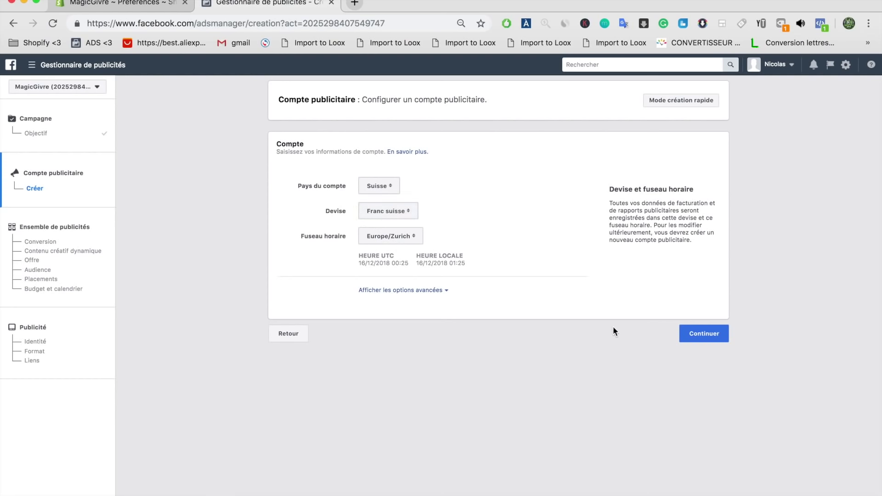
{"action": "left_click", "coordinate": [696, 334]}
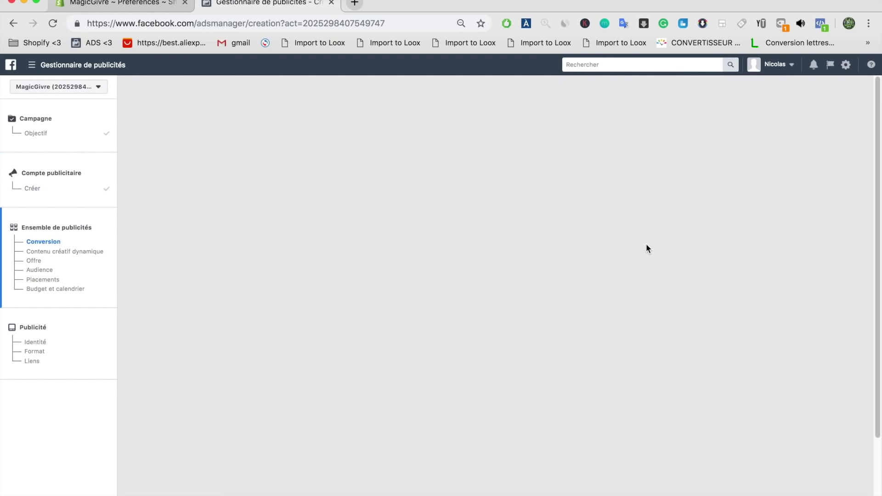
Set the ad set's website conversion event to "Achat".
{"action": "scroll", "coordinate": [453, 317], "scroll_direction": "down", "scroll_amount": 3}
{"action": "scroll", "coordinate": [455, 350], "scroll_direction": "up", "scroll_amount": 2}
{"action": "left_click", "coordinate": [367, 265]}
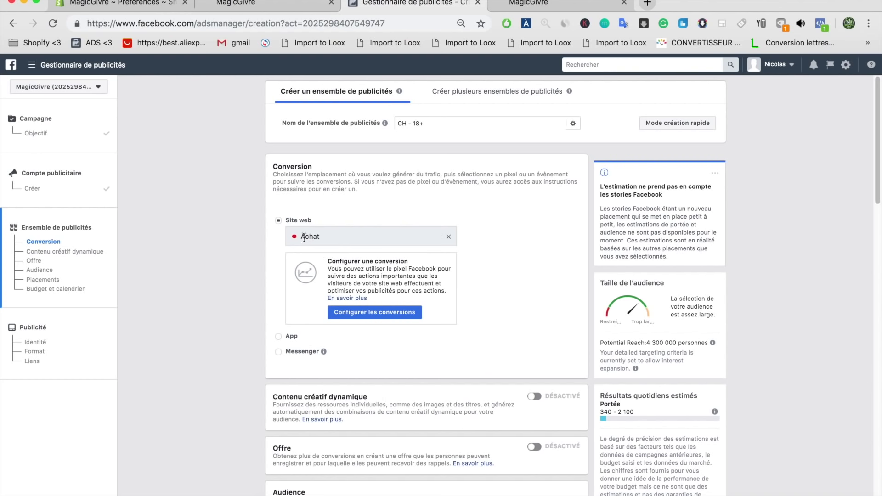
{"action": "left_click", "coordinate": [448, 236]}
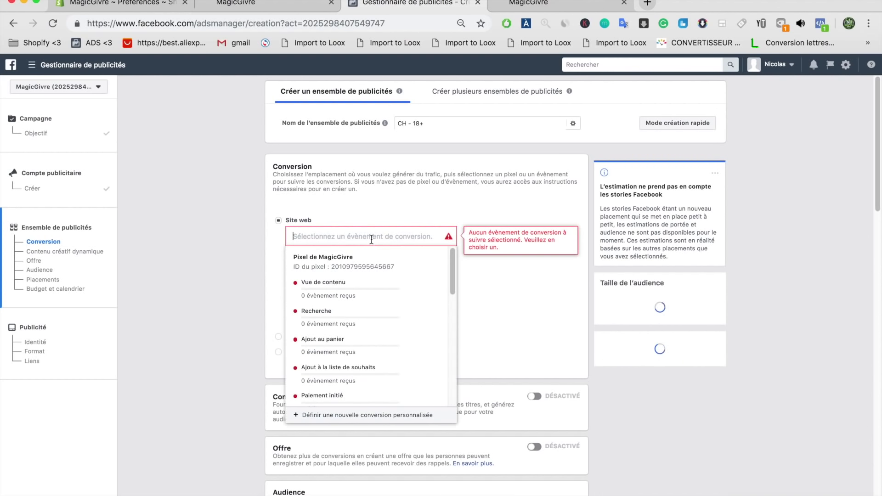
{"action": "left_click", "coordinate": [349, 289]}
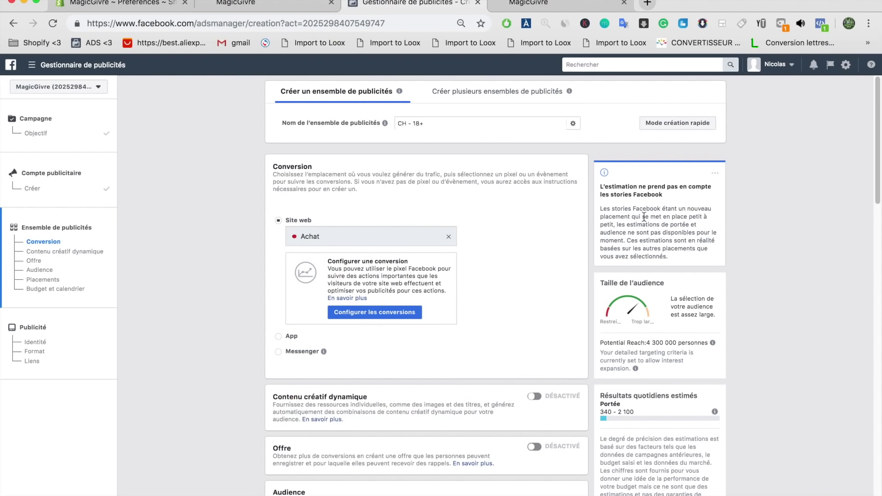
{"action": "scroll", "coordinate": [514, 245], "scroll_direction": "down", "scroll_amount": 5}
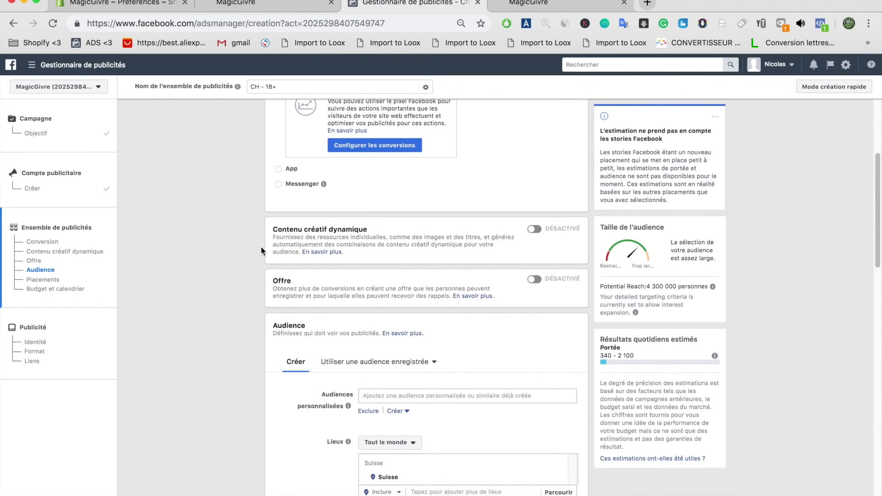
{"action": "right_click", "coordinate": [540, 232]}
{"action": "left_click", "coordinate": [464, 251]}
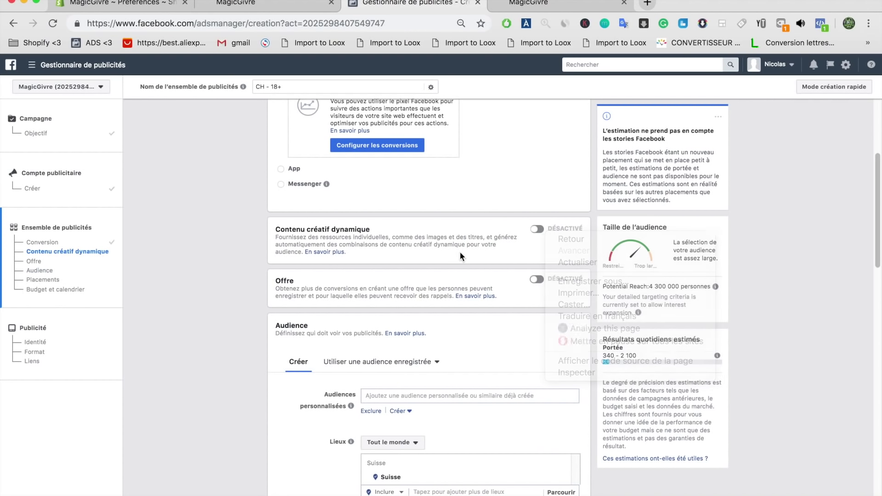
{"action": "scroll", "coordinate": [437, 252], "scroll_direction": "down", "scroll_amount": 2}
{"action": "scroll", "coordinate": [437, 252], "scroll_direction": "down", "scroll_amount": 2}
{"action": "scroll", "coordinate": [437, 251], "scroll_direction": "up", "scroll_amount": 2}
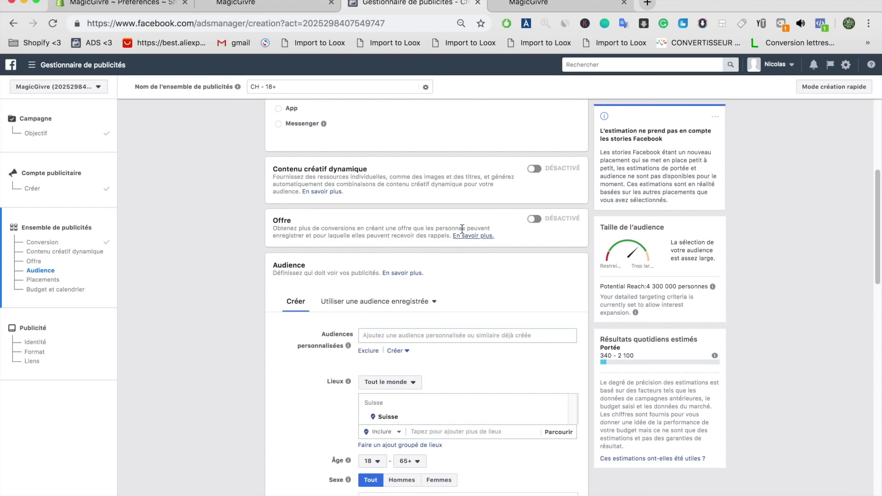
Set the audience's minimum age to 22 and remove the interests Véhicules and Automobile, keeping only "Véhicule d'occasion".
{"action": "scroll", "coordinate": [464, 223], "scroll_direction": "down", "scroll_amount": 2}
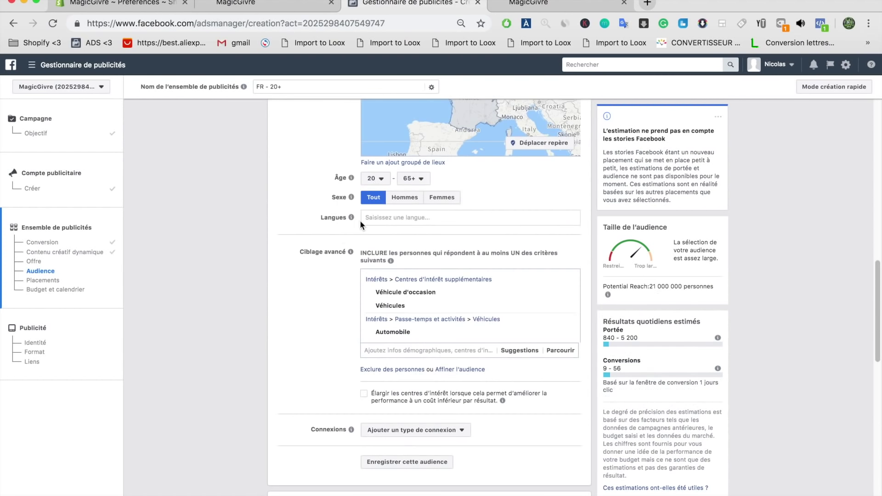
{"action": "left_click", "coordinate": [374, 157]}
{"action": "left_click", "coordinate": [340, 285]}
{"action": "scroll", "coordinate": [331, 291], "scroll_direction": "down", "scroll_amount": 2}
{"action": "scroll", "coordinate": [340, 303], "scroll_direction": "up", "scroll_amount": 2}
{"action": "scroll", "coordinate": [377, 267], "scroll_direction": "down", "scroll_amount": 2}
{"action": "mouse_move", "coordinate": [441, 209]}
{"action": "left_click", "coordinate": [566, 205]}
{"action": "left_click", "coordinate": [567, 177]}
{"action": "scroll", "coordinate": [292, 261], "scroll_direction": "down", "scroll_amount": 4}
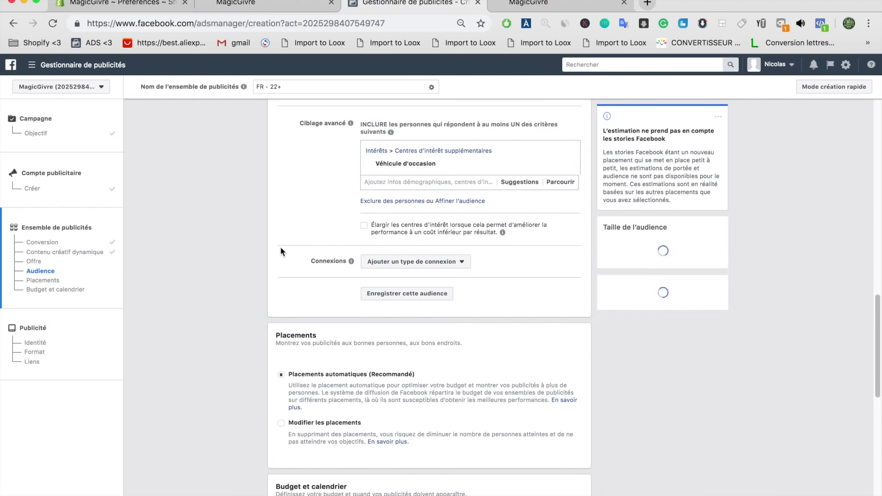
Switch to manual placements for Téléphone portable devices, keeping only the Facebook "Fils" and Instagram "Fil" placements.
{"action": "left_click", "coordinate": [281, 237]}
{"action": "left_click", "coordinate": [295, 195]}
{"action": "left_click", "coordinate": [296, 209]}
{"action": "scroll", "coordinate": [367, 276], "scroll_direction": "down", "scroll_amount": 3}
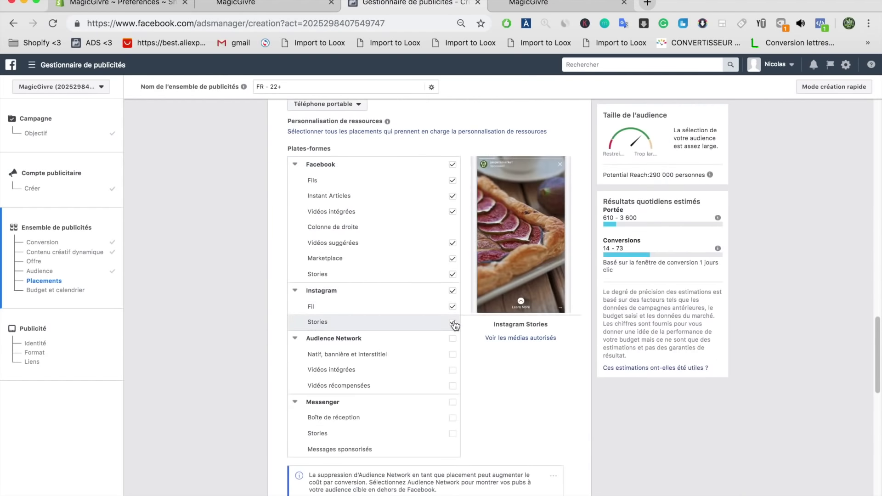
{"action": "left_click", "coordinate": [452, 198]}
{"action": "left_click", "coordinate": [453, 274]}
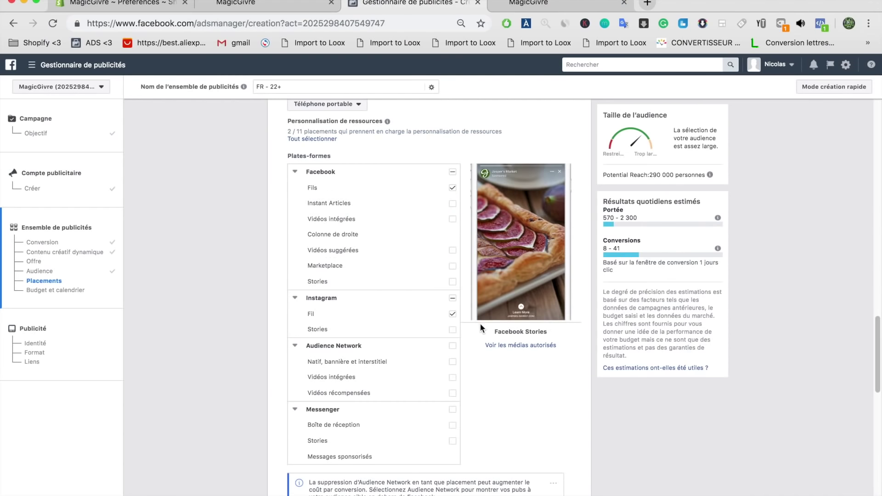
Set the audience's minimum age to 20 in the ad set.
{"action": "scroll", "coordinate": [414, 230], "scroll_direction": "up", "scroll_amount": 10}
{"action": "left_click", "coordinate": [384, 184]}
{"action": "left_click", "coordinate": [381, 288]}
{"action": "scroll", "coordinate": [404, 230], "scroll_direction": "down", "scroll_amount": 10}
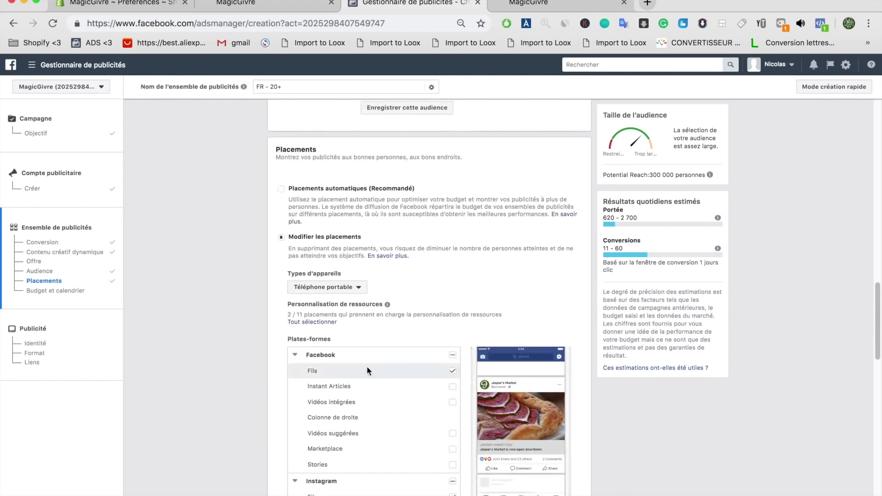
{"action": "scroll", "coordinate": [411, 156], "scroll_direction": "up", "scroll_amount": 10}
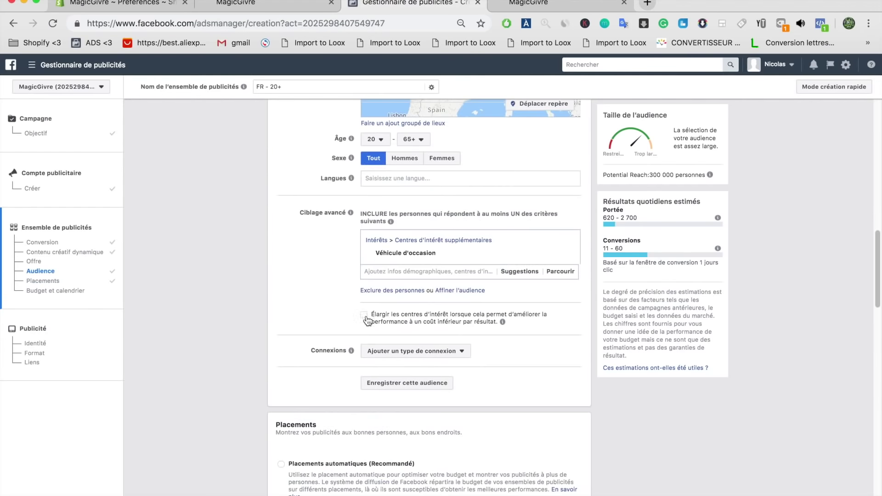
Continue to the ad level and choose the "Vidéo unique" format for the ad.
{"action": "scroll", "coordinate": [392, 324], "scroll_direction": "down", "scroll_amount": 15}
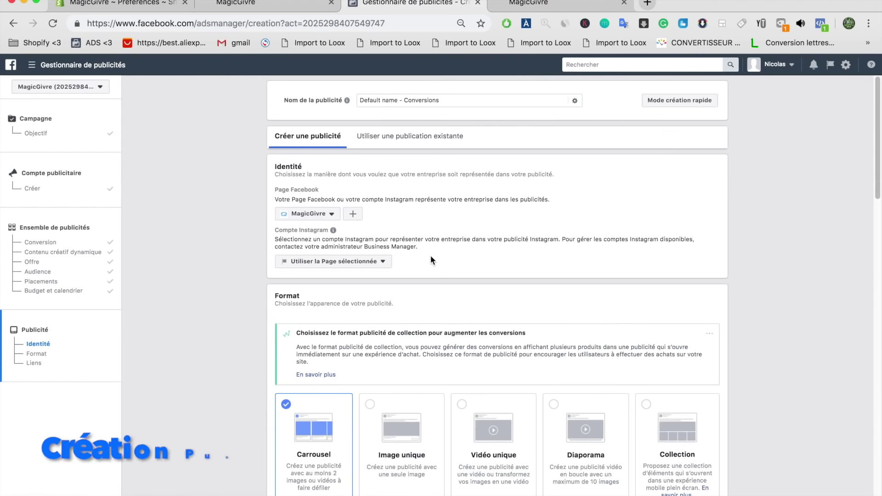
{"action": "scroll", "coordinate": [431, 260], "scroll_direction": "down", "scroll_amount": 4}
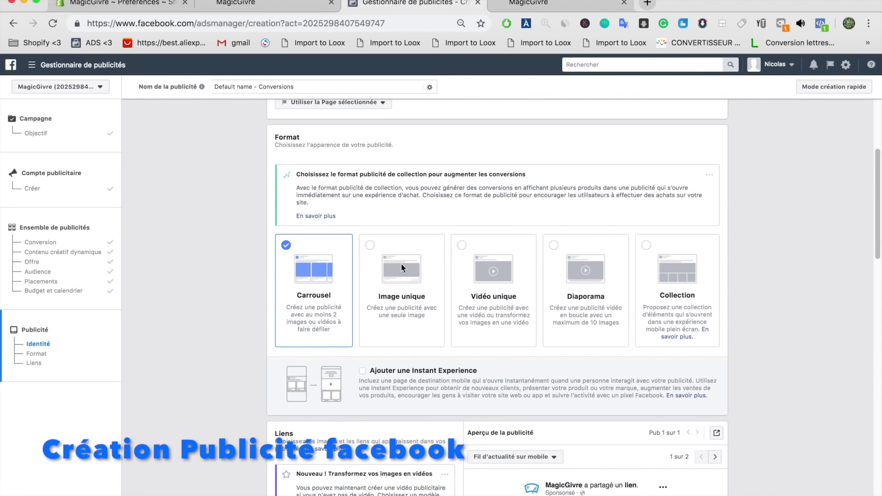
{"action": "left_click", "coordinate": [494, 262]}
{"action": "scroll", "coordinate": [247, 317], "scroll_direction": "down", "scroll_amount": 4}
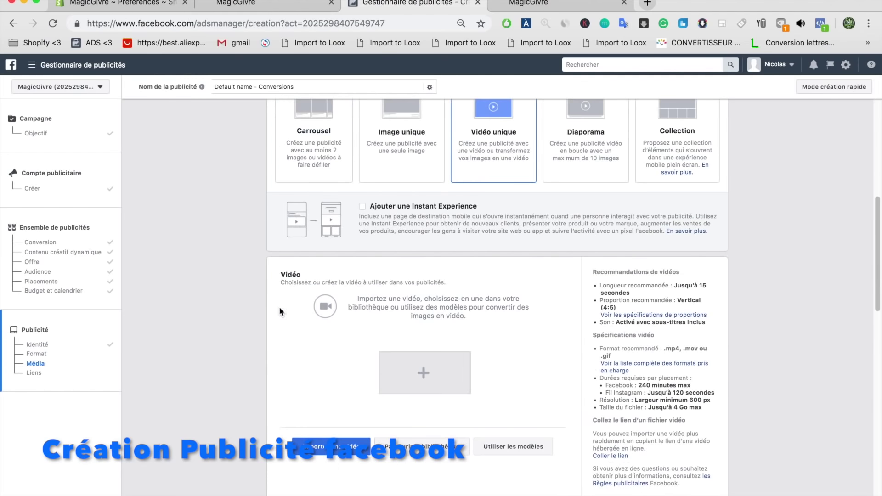
{"action": "scroll", "coordinate": [256, 347], "scroll_direction": "down", "scroll_amount": 2}
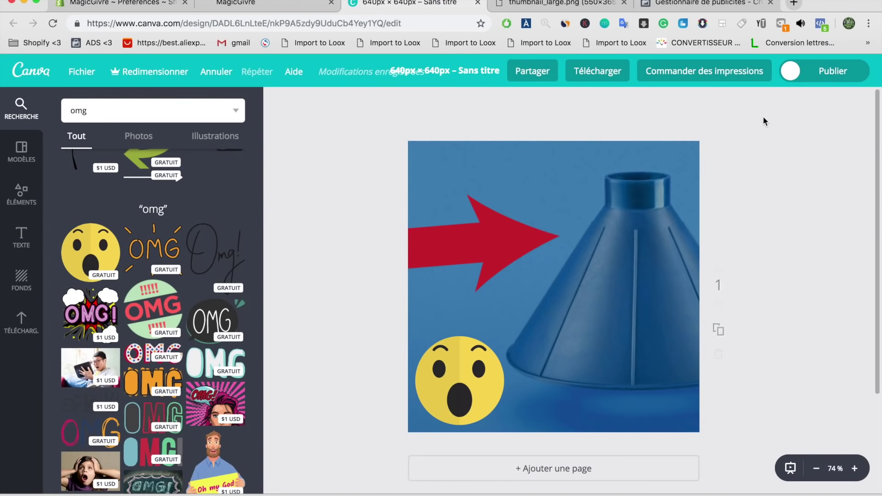
Download the 640px × 640px thumbnail design with the red arrow and surprised emoji from Canva.
{"action": "left_click", "coordinate": [438, 364]}
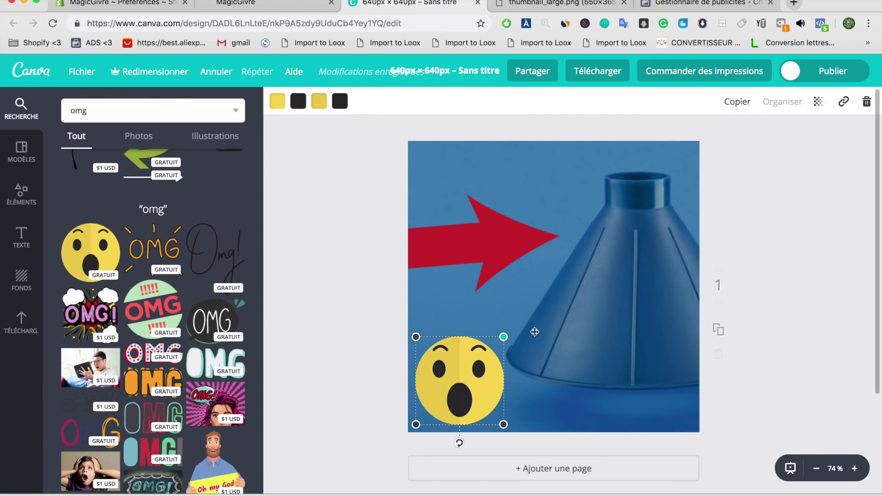
{"action": "left_click", "coordinate": [597, 71]}
{"action": "left_click", "coordinate": [597, 211]}
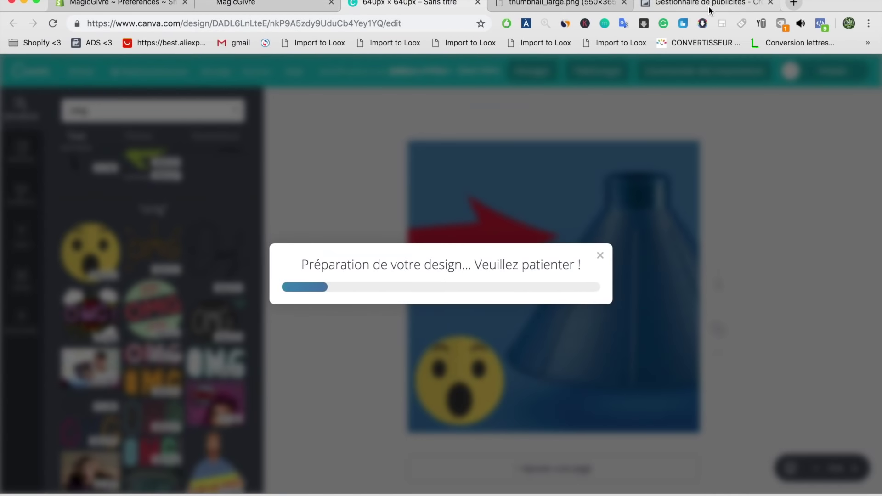
Back in the Facebook Ads Manager, import the downloaded thumbnail image and apply it as the custom thumbnail of the video 123 (1).mp4.
{"action": "left_click", "coordinate": [709, 7]}
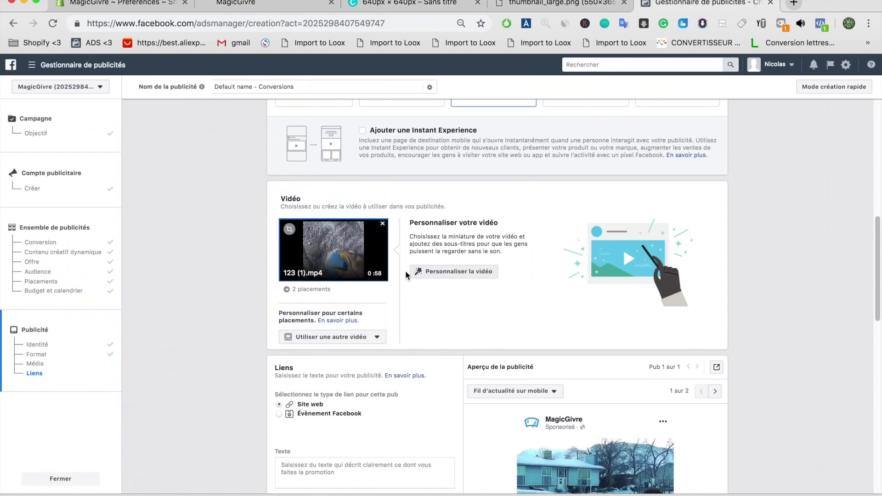
{"action": "left_click", "coordinate": [438, 272]}
{"action": "left_click", "coordinate": [348, 262]}
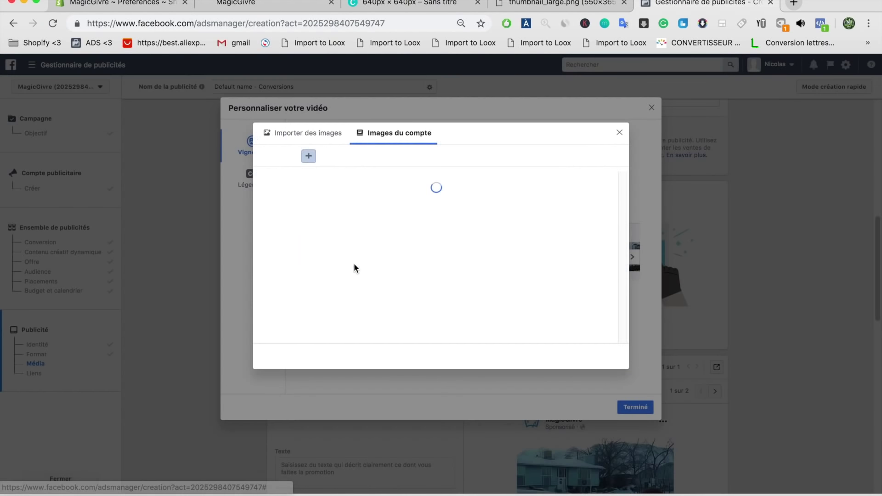
{"action": "left_click", "coordinate": [326, 133]}
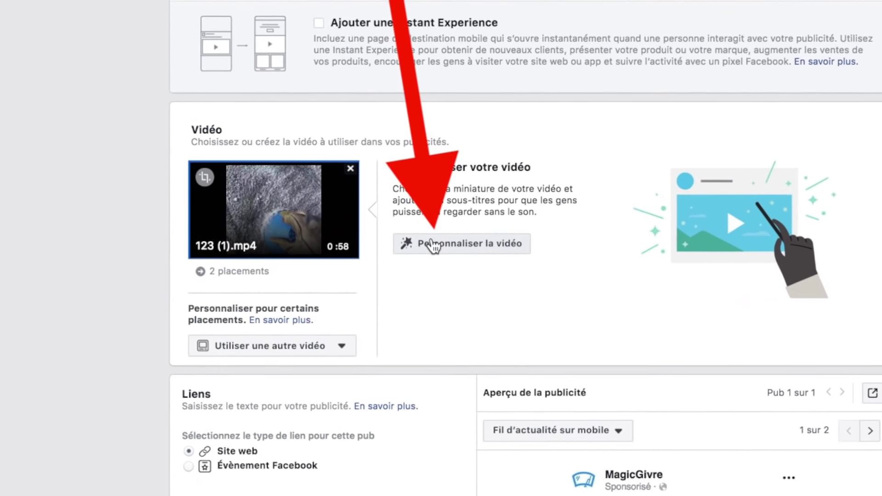
{"action": "left_click", "coordinate": [434, 255]}
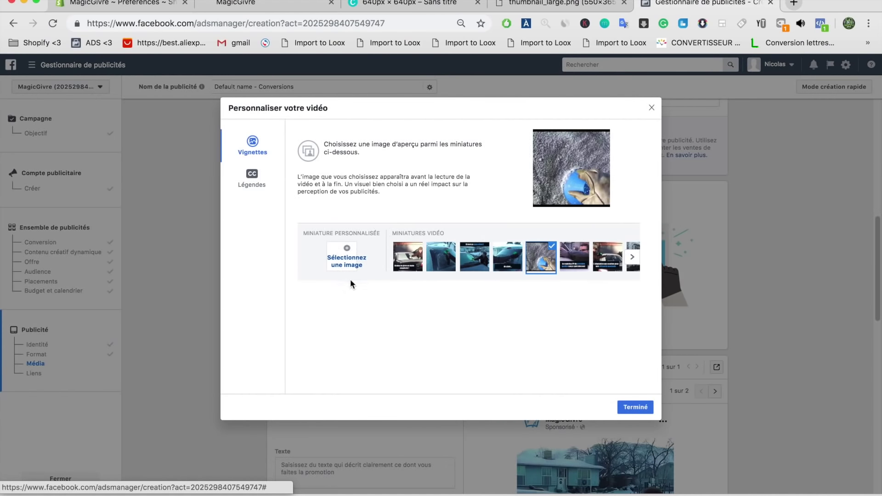
{"action": "left_click", "coordinate": [349, 261]}
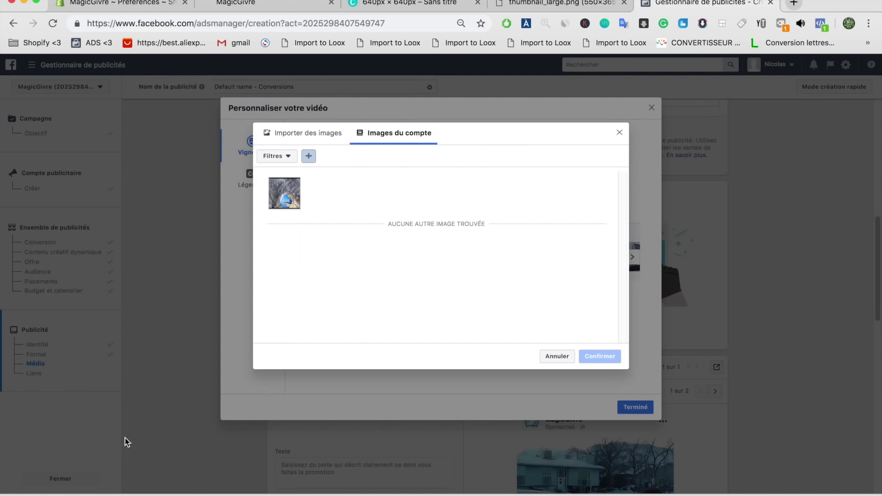
{"action": "left_click", "coordinate": [324, 143]}
{"action": "left_click_drag", "start_coordinate": [147, 488], "coordinate": [432, 248]}
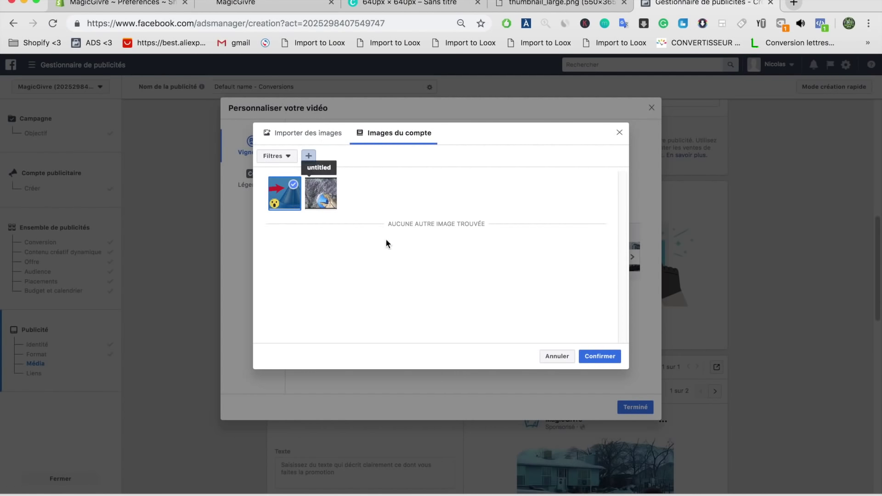
{"action": "left_click", "coordinate": [614, 353]}
{"action": "left_click", "coordinate": [635, 408]}
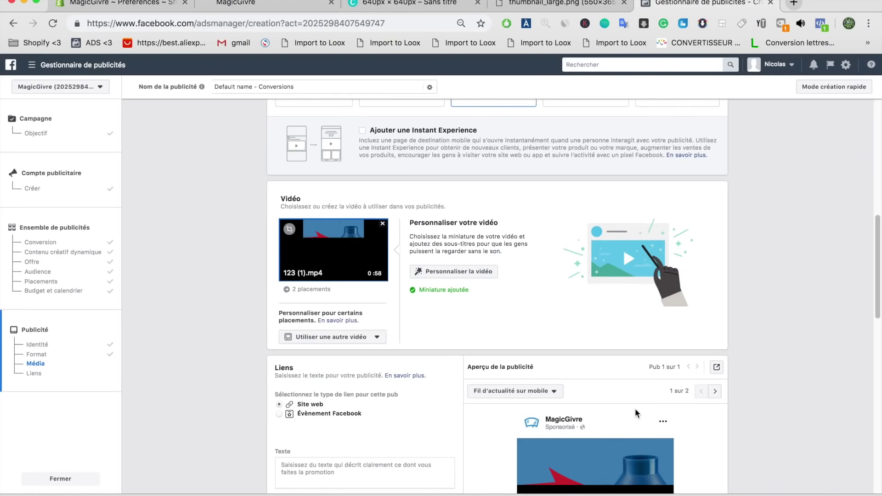
{"action": "scroll", "coordinate": [581, 300], "scroll_direction": "down", "scroll_amount": 5}
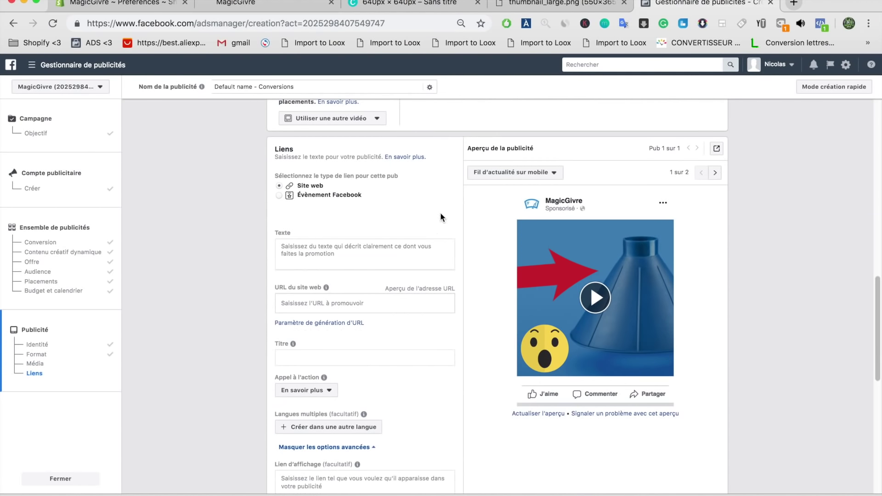
{"action": "scroll", "coordinate": [459, 222], "scroll_direction": "up", "scroll_amount": 2}
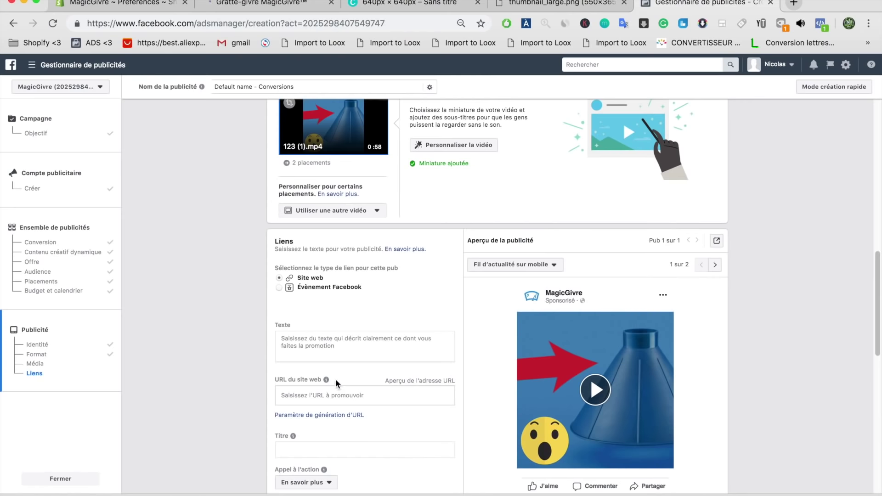
{"action": "left_click", "coordinate": [302, 395]}
{"action": "type", "text": "https://magicgivre.fr/products/gratte-givre-magicgivre"}
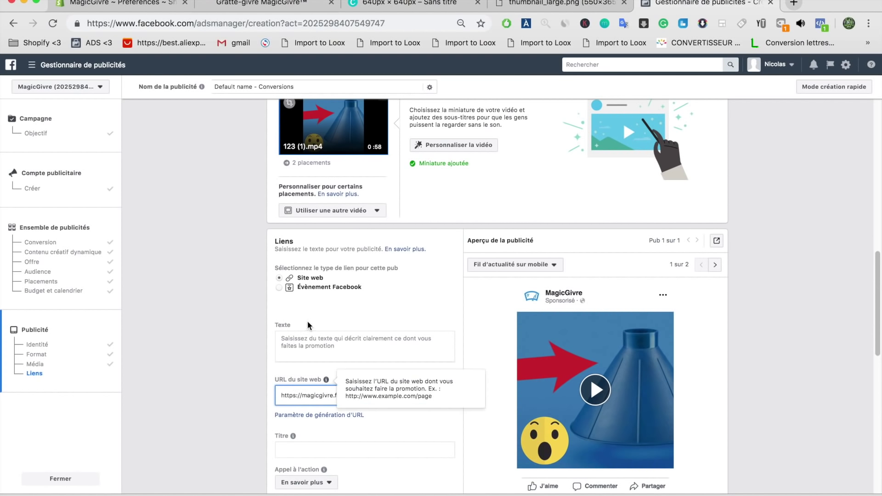
{"action": "left_click", "coordinate": [329, 310]}
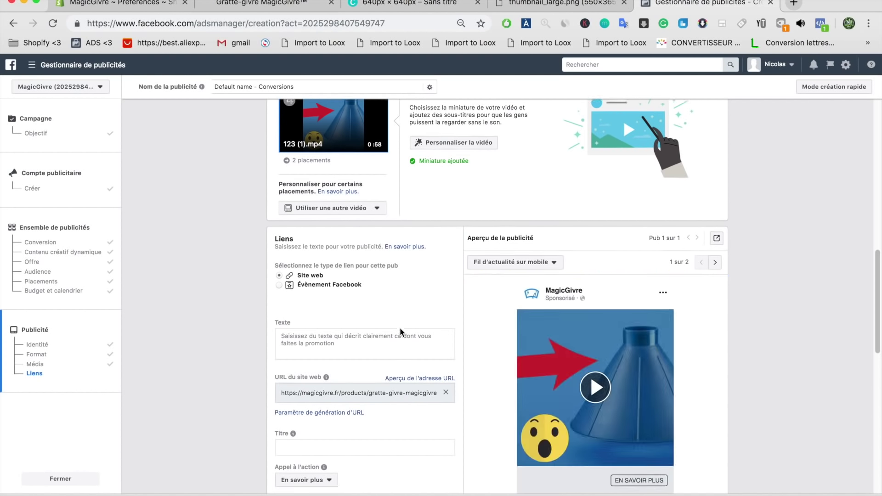
Begin the ad's promotional text with the product name MagicGivre.
{"action": "scroll", "coordinate": [399, 327], "scroll_direction": "down", "scroll_amount": 3}
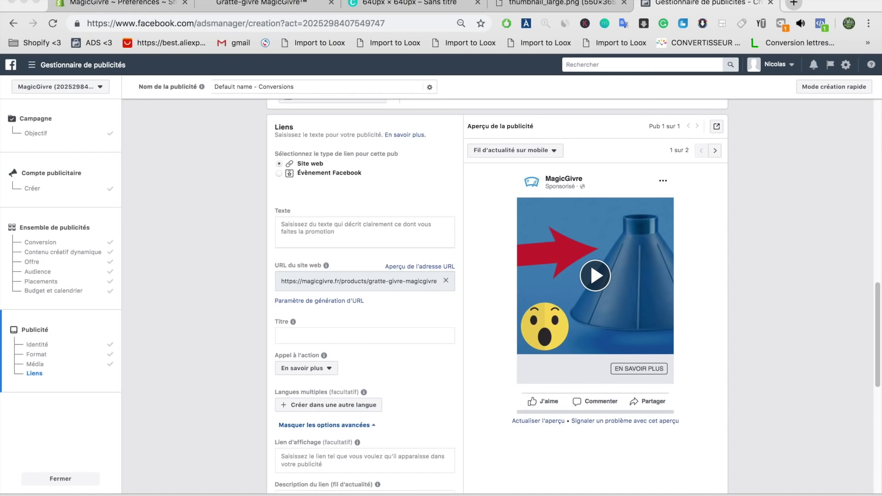
{"action": "left_click", "coordinate": [312, 228]}
{"action": "type", "text": "Ma"}
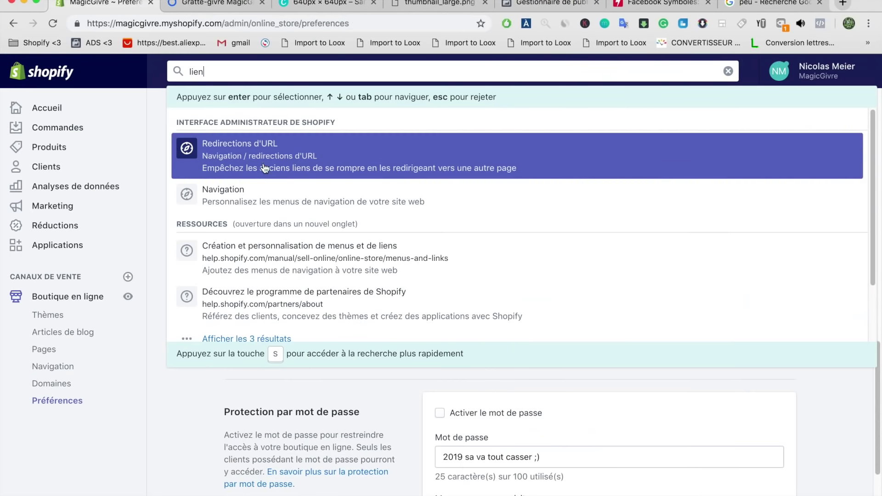
{"action": "left_click", "coordinate": [246, 170]}
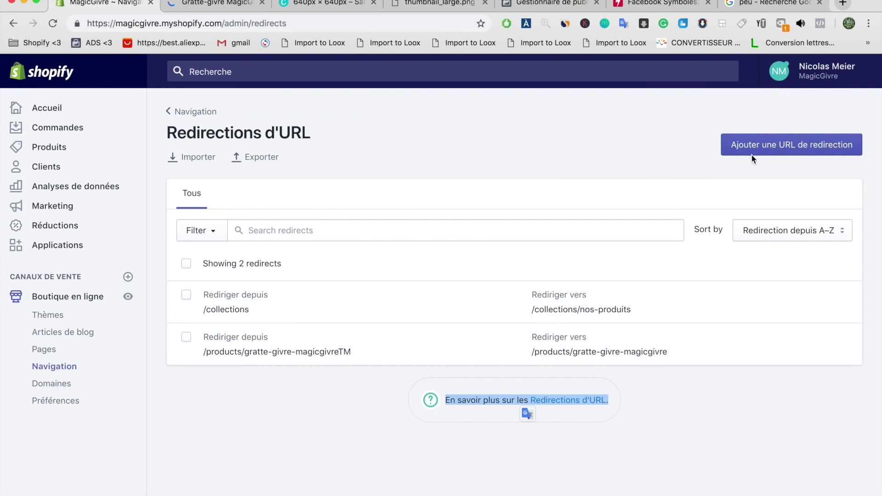
{"action": "left_click", "coordinate": [737, 153]}
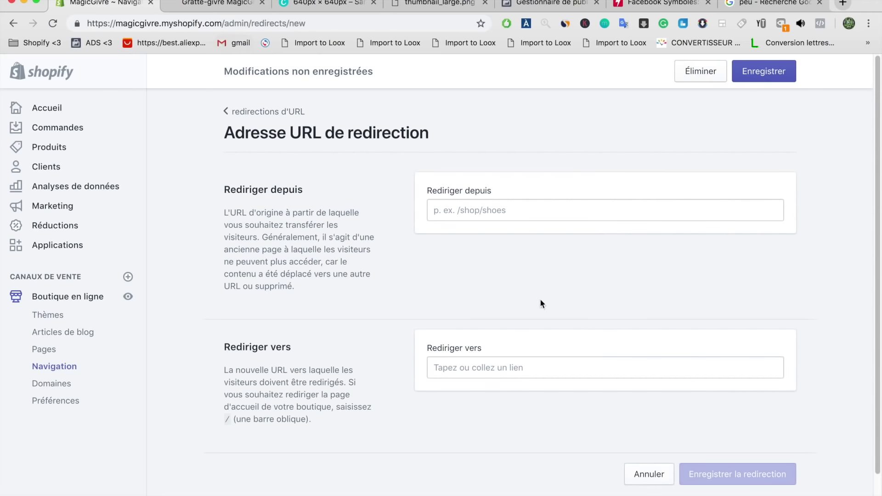
{"action": "left_click", "coordinate": [204, 9]}
{"action": "left_click", "coordinate": [121, 8]}
{"action": "left_click", "coordinate": [476, 360]}
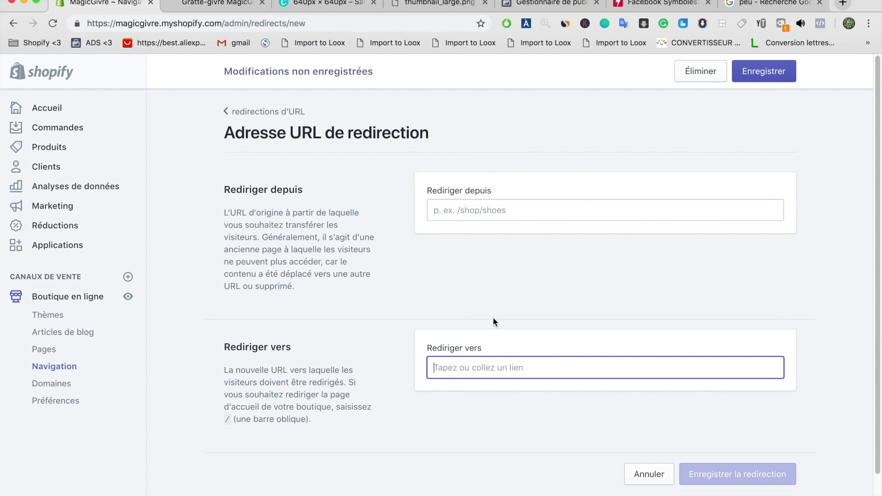
{"action": "type", "text": "https://magicgivre.fr/products/gratte-givre-magicgivre"}
Set the redirect's source path to /givre and save the redirect.
{"action": "left_click", "coordinate": [481, 202]}
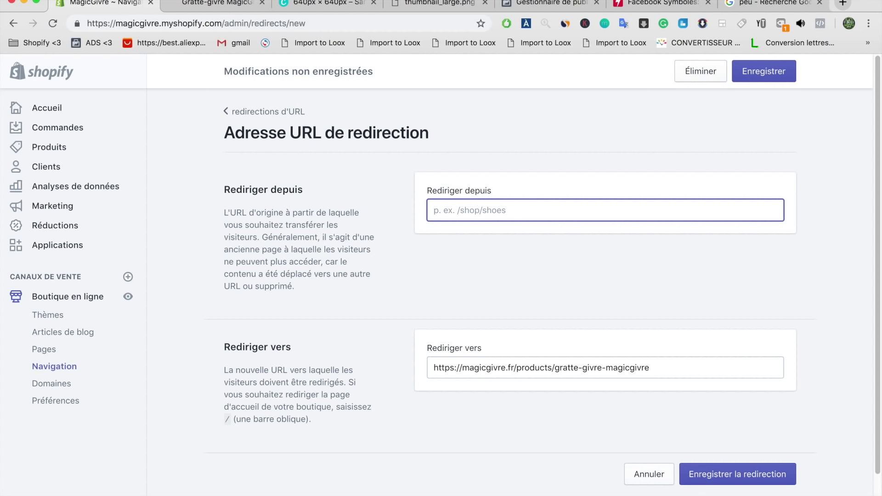
{"action": "type", "text": "givre"}
{"action": "key", "text": "BackSpace"}
{"action": "key", "text": "BackSpace"}
{"action": "key", "text": "BackSpace"}
{"action": "key", "text": "BackSpace"}
{"action": "key", "text": "BackSpace"}
{"action": "type", "text": "givre"}
{"action": "key", "text": "Return"}
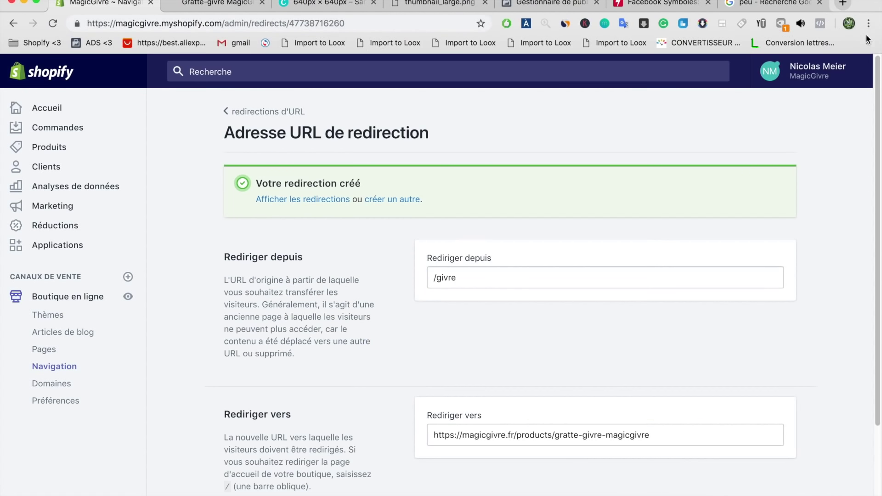
Test the short link magicgivre.fr/givre in a private browsing window and close it.
{"action": "left_click", "coordinate": [869, 23]}
{"action": "left_click", "coordinate": [753, 107]}
{"action": "type", "text": "magicgivre"}
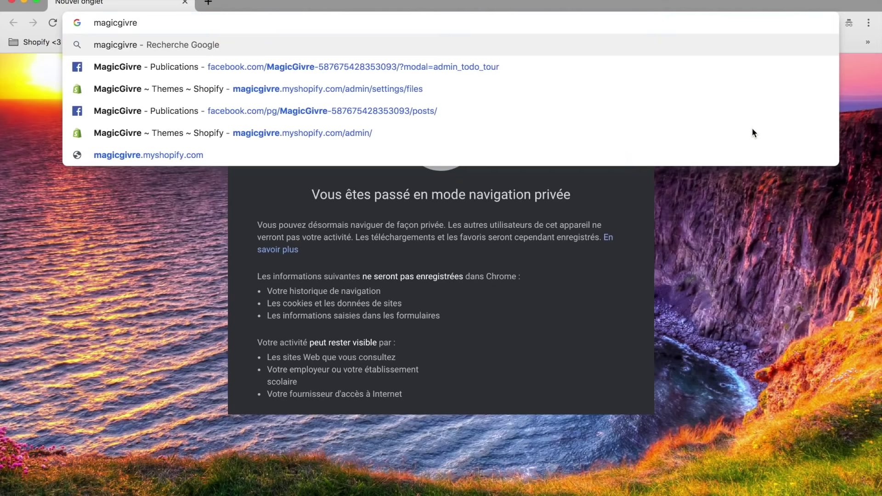
{"action": "type", "text": ".fr/givre"}
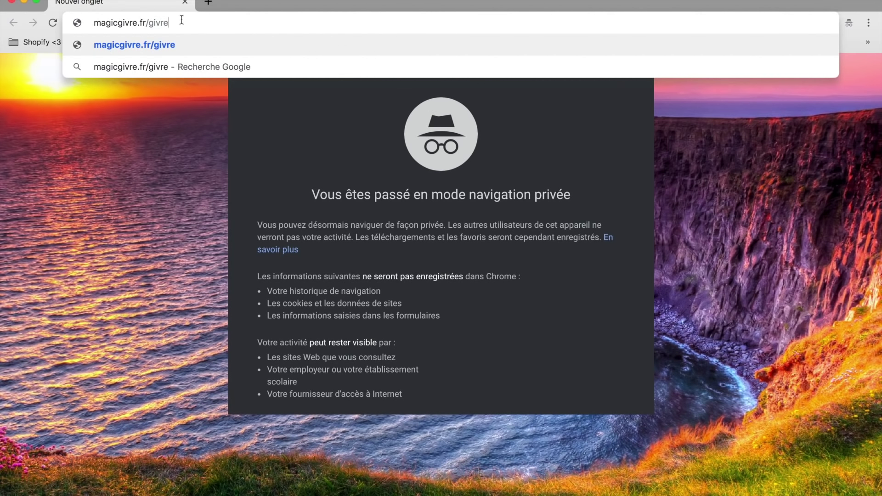
{"action": "left_click_drag", "start_coordinate": [183, 22], "coordinate": [87, 22]}
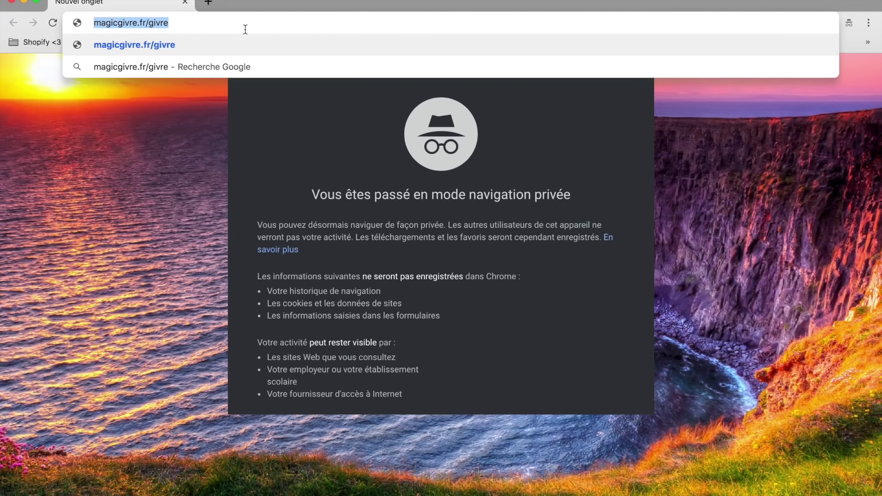
{"action": "key", "text": "Return"}
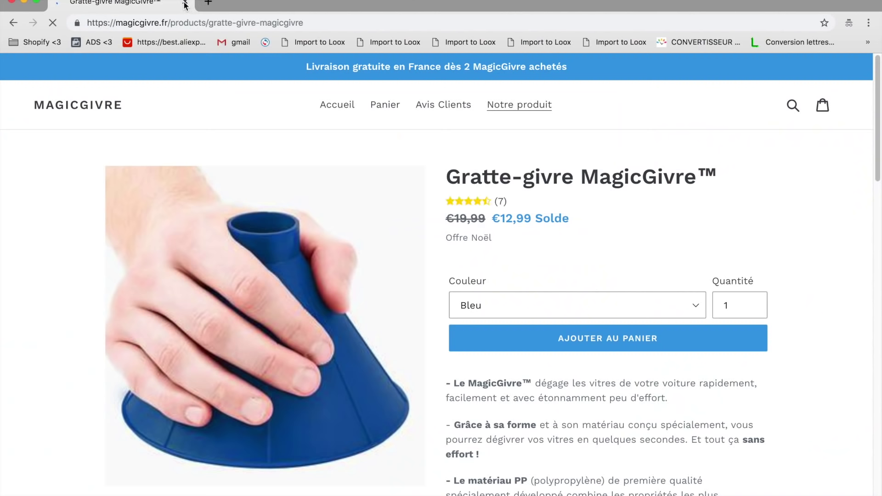
{"action": "left_click", "coordinate": [185, 3]}
Set the ad's title to "MagicGivre™ ⭐⭐⭐⭐⭐4.8/5", with a space before the stars.
{"action": "type", "text": "Ma"}
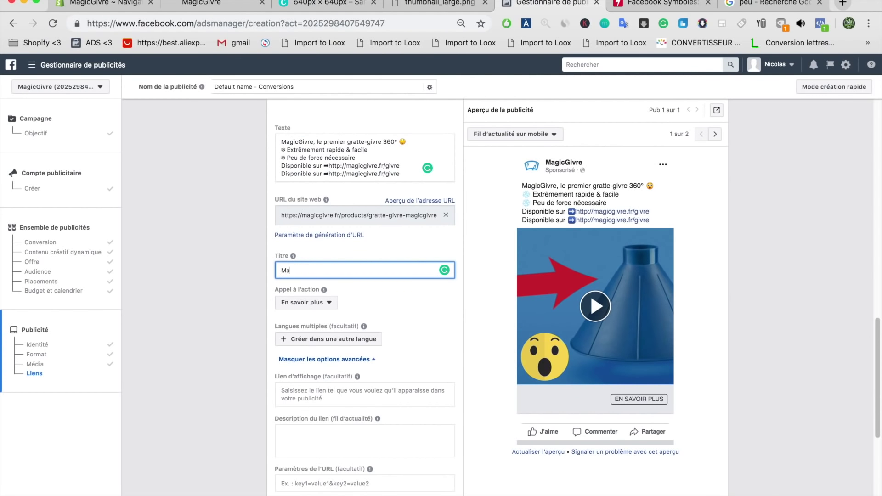
{"action": "type", "text": "gicGivre"}
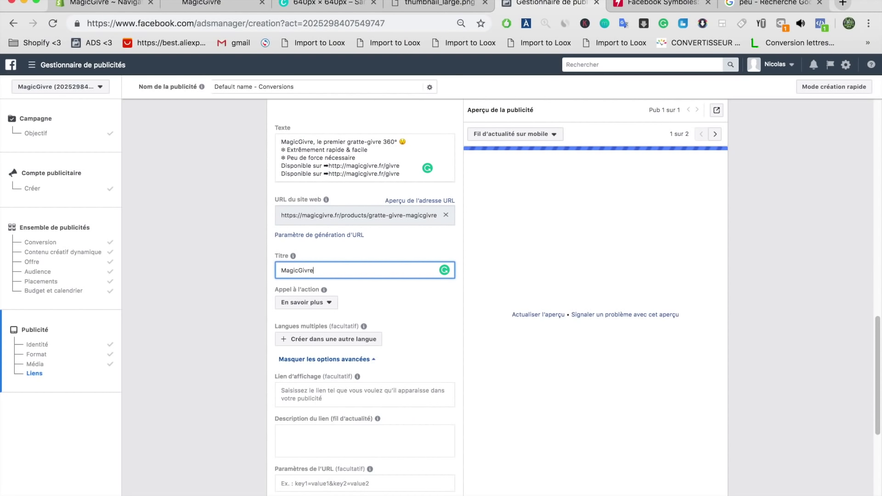
{"action": "type", "text": "™"}
{"action": "key", "text": "super+v"}
{"action": "key", "text": "super+v"}
{"action": "key", "text": "super+v"}
{"action": "key", "text": "super+v"}
{"action": "type", "text": "⭐"}
{"action": "type", "text": "4.8/"}
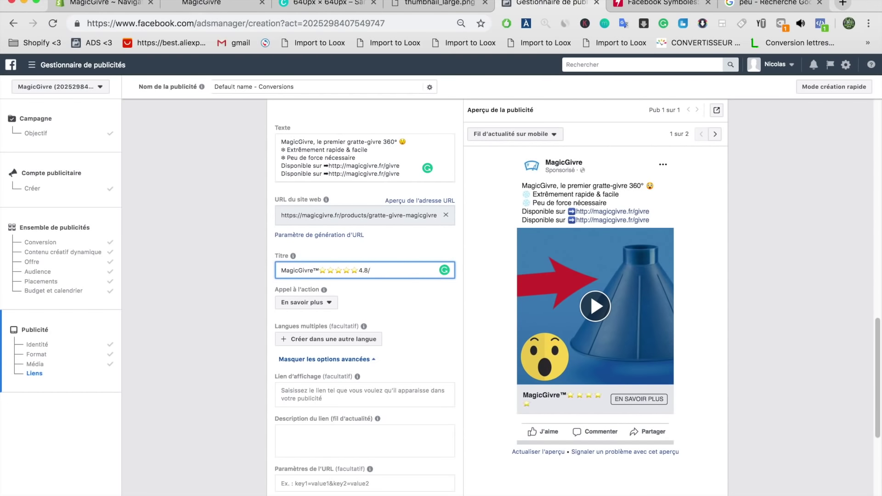
{"action": "type", "text": "5"}
{"action": "left_click", "coordinate": [321, 270]}
Enter "Plus de 34.000 clients satisfaits" as the ad's news feed link description.
{"action": "scroll", "coordinate": [242, 304], "scroll_direction": "down", "scroll_amount": 2}
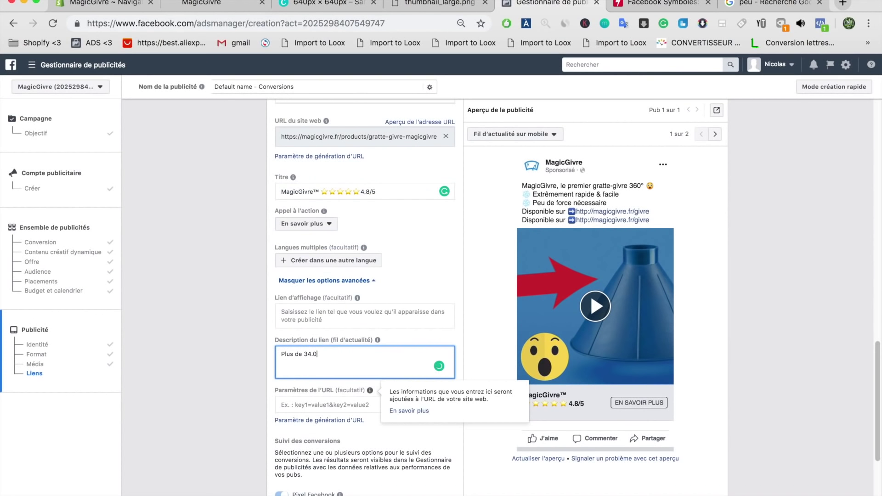
{"action": "type", "text": "000 client"}
{"action": "type", "text": "s satisfaits"}
{"action": "left_click", "coordinate": [796, 453]}
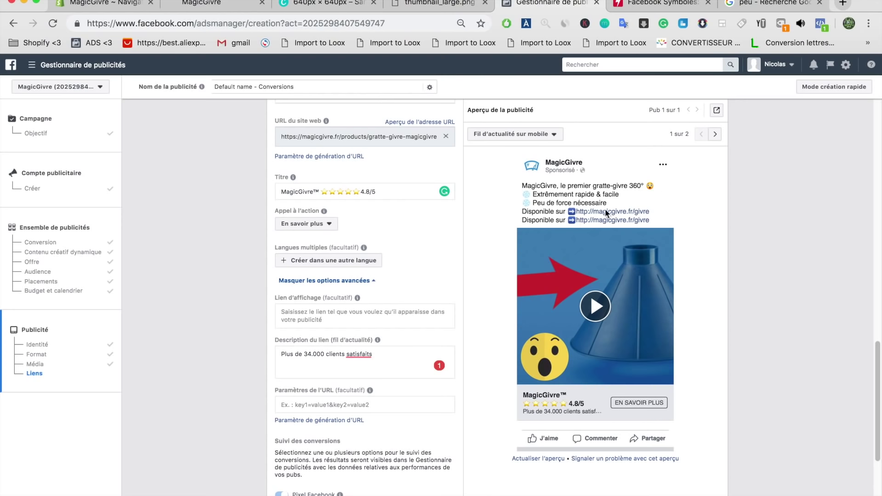
Confirm the finished ad to submit the campaign.
{"action": "scroll", "coordinate": [688, 340], "scroll_direction": "down", "scroll_amount": 2}
{"action": "scroll", "coordinate": [688, 340], "scroll_direction": "down", "scroll_amount": 3}
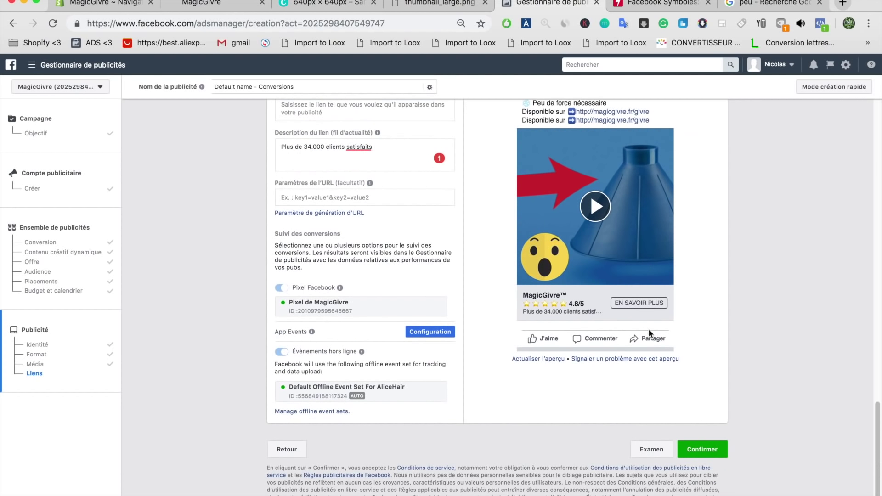
{"action": "left_click", "coordinate": [699, 449]}
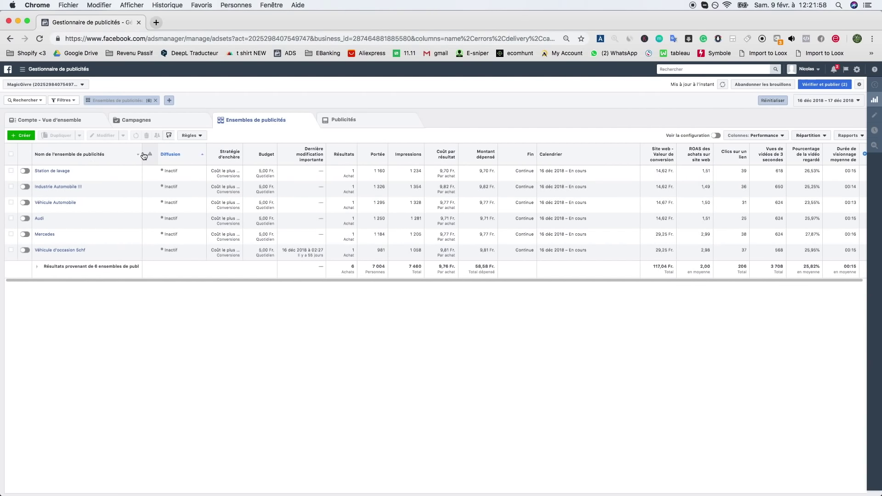
Widen the ad set name column and examine the ad sets' performance columns.
{"action": "left_click_drag", "start_coordinate": [141, 152], "coordinate": [171, 152]}
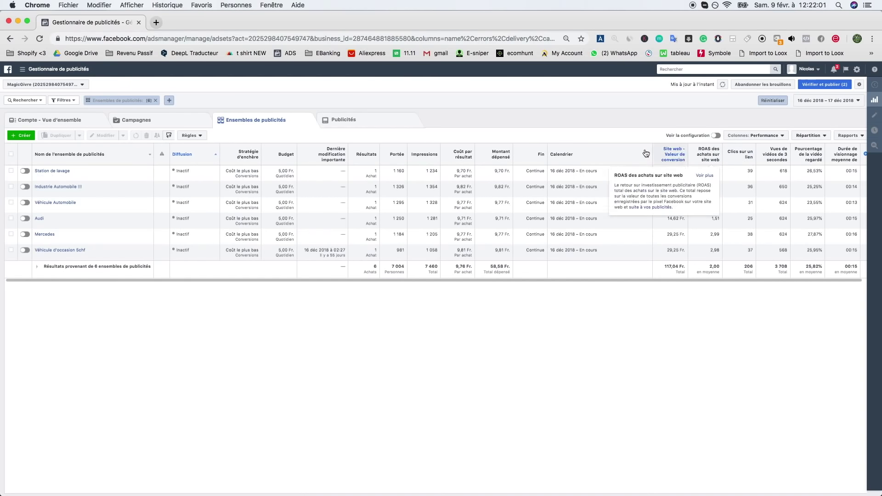
{"action": "left_click", "coordinate": [743, 136]}
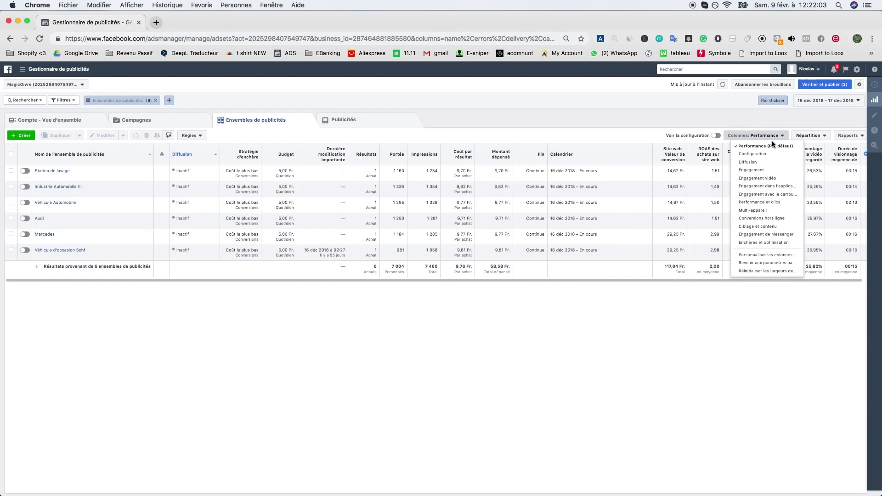
{"action": "left_click", "coordinate": [636, 129]}
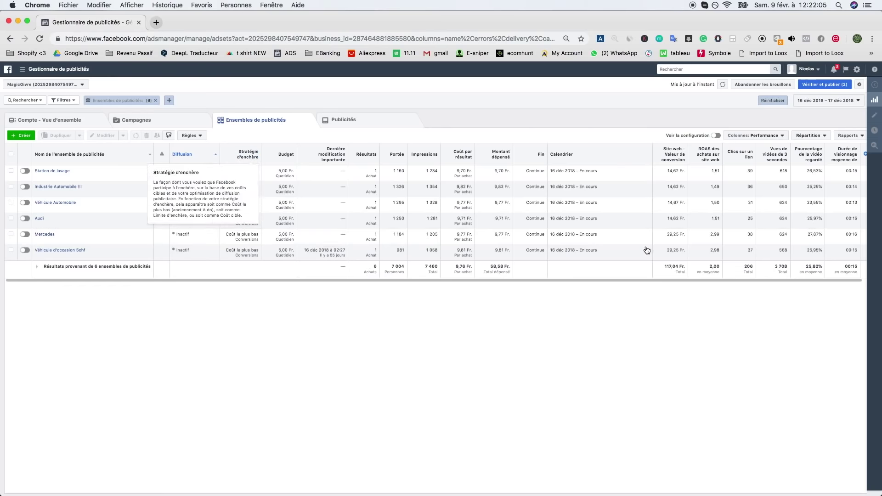
{"action": "left_click", "coordinate": [409, 280]}
{"action": "mouse_move", "coordinate": [408, 283]}
{"action": "left_mouse_down"}
{"action": "mouse_move", "coordinate": [425, 276]}
{"action": "mouse_move", "coordinate": [396, 275]}
{"action": "mouse_move", "coordinate": [413, 283]}
{"action": "left_mouse_up"}
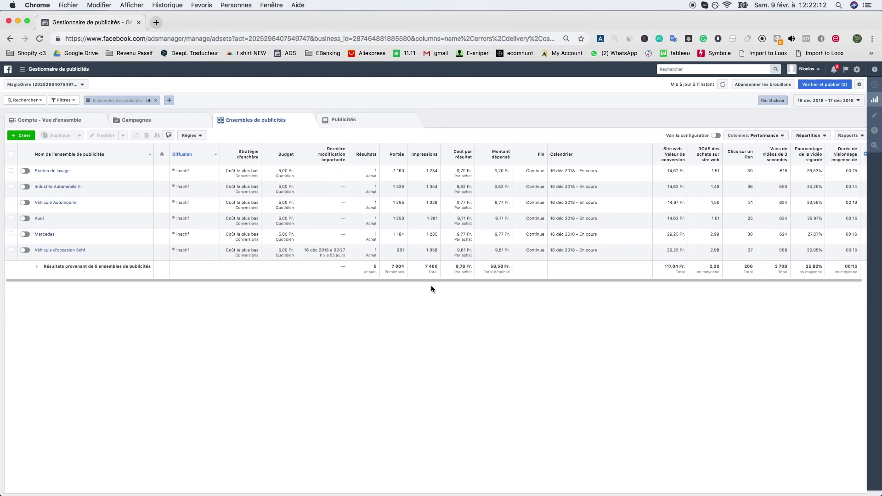
{"action": "left_click_drag", "start_coordinate": [205, 280], "coordinate": [232, 281]}
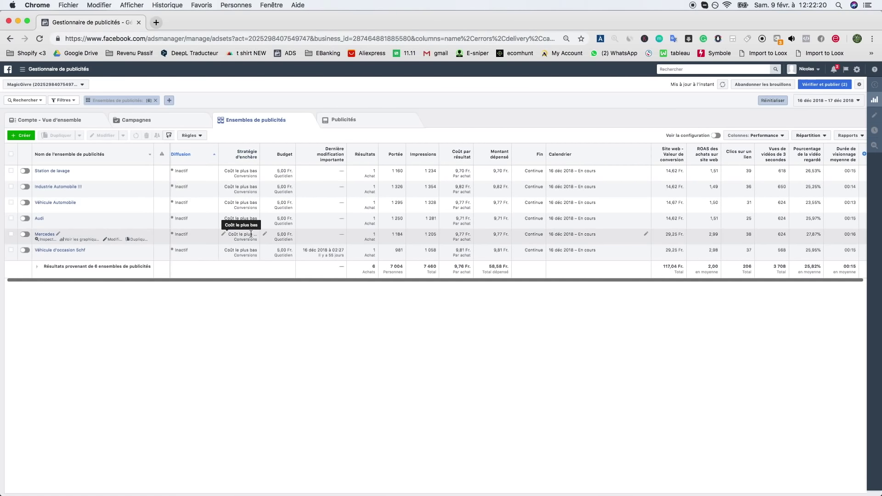
{"action": "left_click_drag", "start_coordinate": [367, 280], "coordinate": [345, 284]}
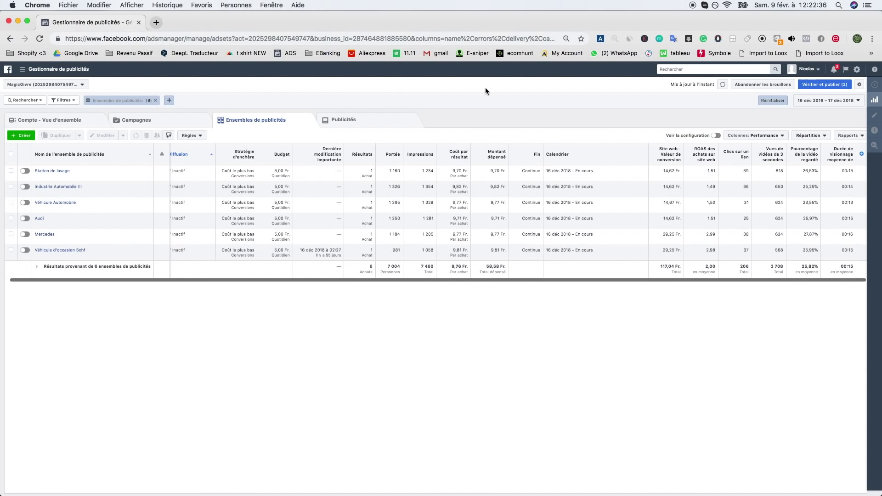
Start customizing the table columns and remove every selected column except the ad set name.
{"action": "left_click", "coordinate": [770, 136]}
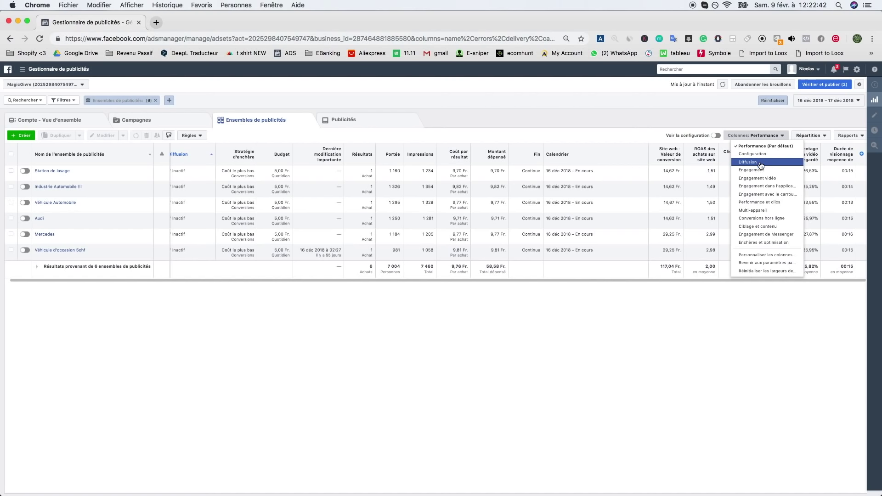
{"action": "left_click", "coordinate": [781, 257]}
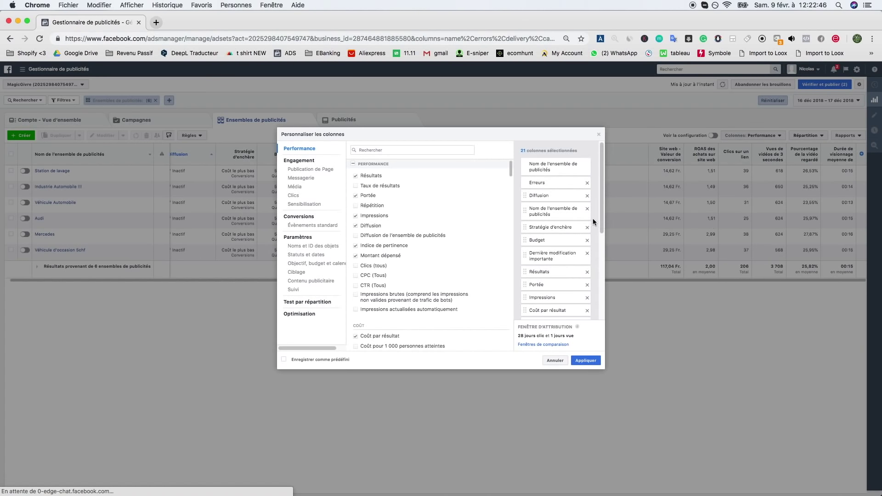
{"action": "left_click", "coordinate": [588, 183]}
{"action": "left_click", "coordinate": [587, 184]}
{"action": "left_click", "coordinate": [587, 183]}
Add the Date de création and Diffusion columns to the custom column selection.
{"action": "left_click", "coordinate": [414, 151]}
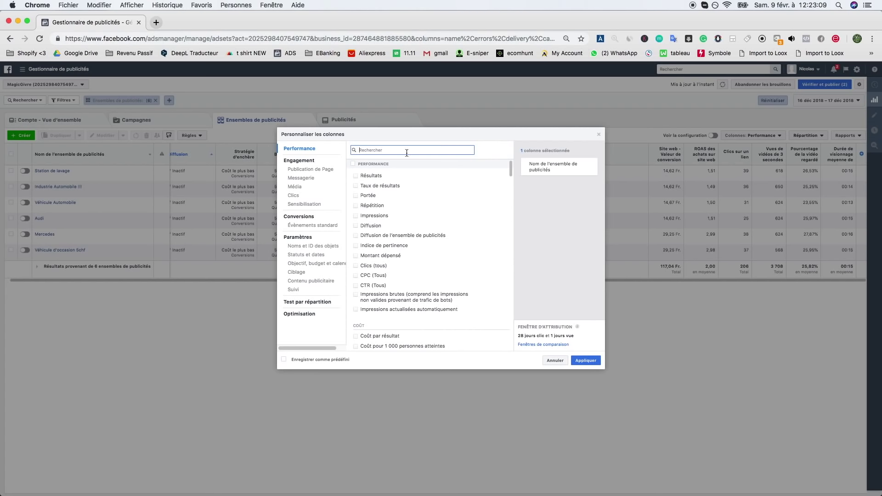
{"action": "type", "text": "date"}
{"action": "left_click", "coordinate": [356, 178]}
{"action": "left_click", "coordinate": [471, 149]}
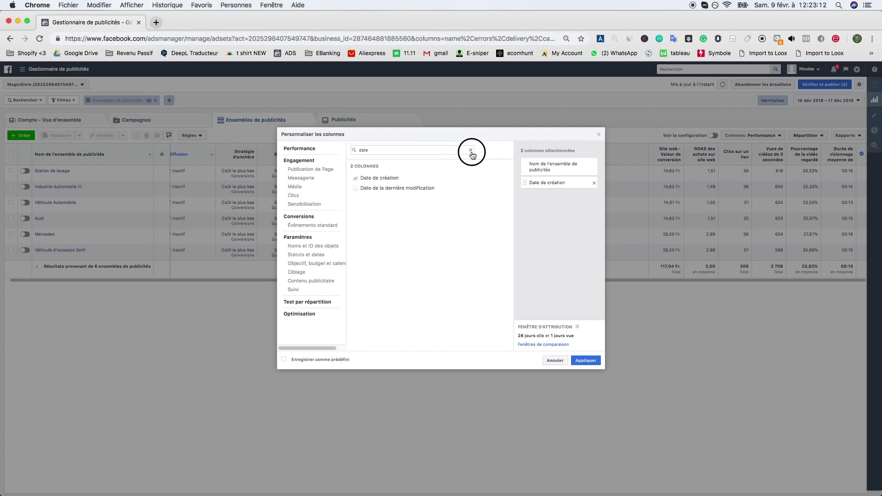
{"action": "type", "text": "diffu"}
{"action": "left_click", "coordinate": [355, 178]}
{"action": "left_click", "coordinate": [471, 149]}
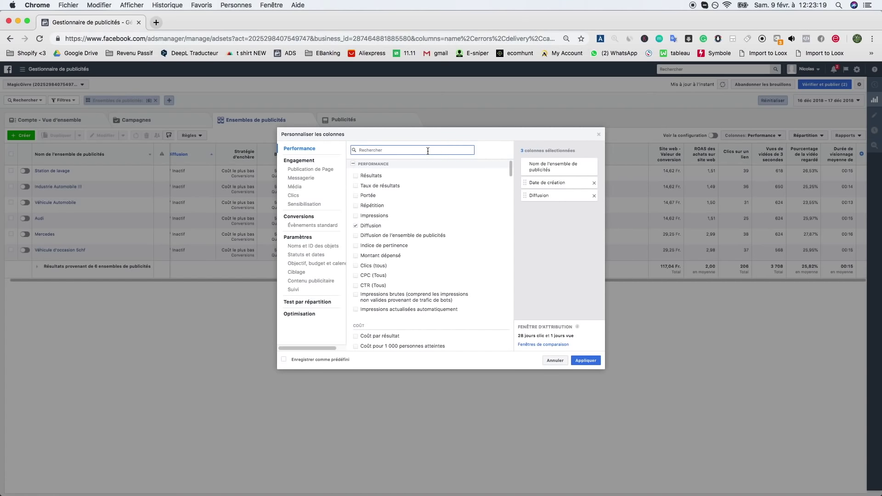
Add the Budget and Montant dépensé columns to the custom column selection.
{"action": "type", "text": "budget"}
{"action": "left_click", "coordinate": [355, 178]}
{"action": "left_click", "coordinate": [471, 150]}
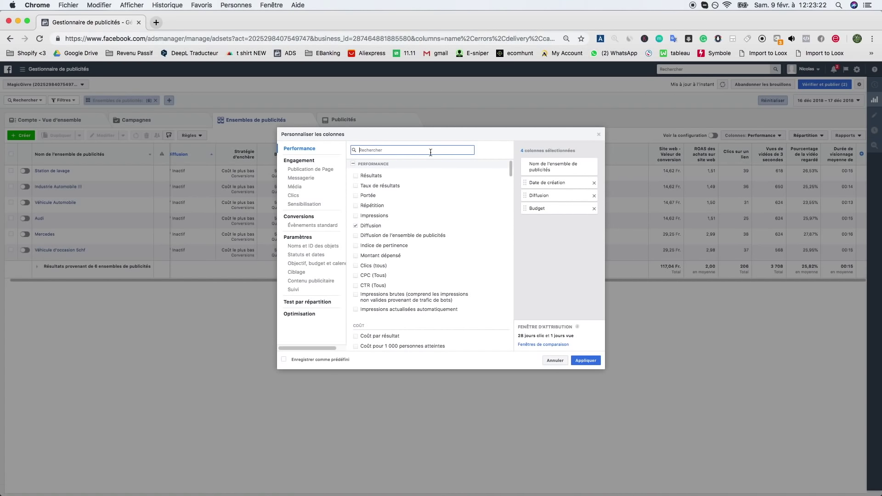
{"action": "type", "text": "montant"}
{"action": "left_click", "coordinate": [355, 177]}
{"action": "left_click", "coordinate": [471, 150]}
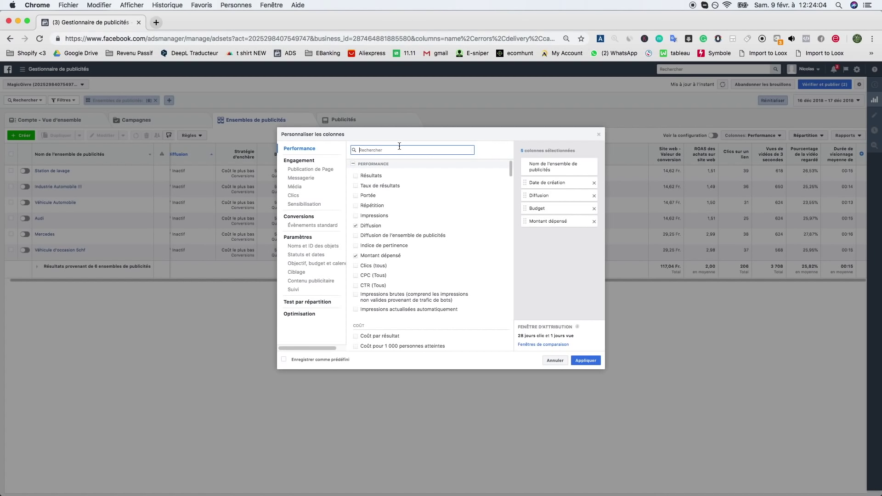
Add the cost metric for Achats and the total ROAS des achats to the column selection.
{"action": "type", "text": "co"}
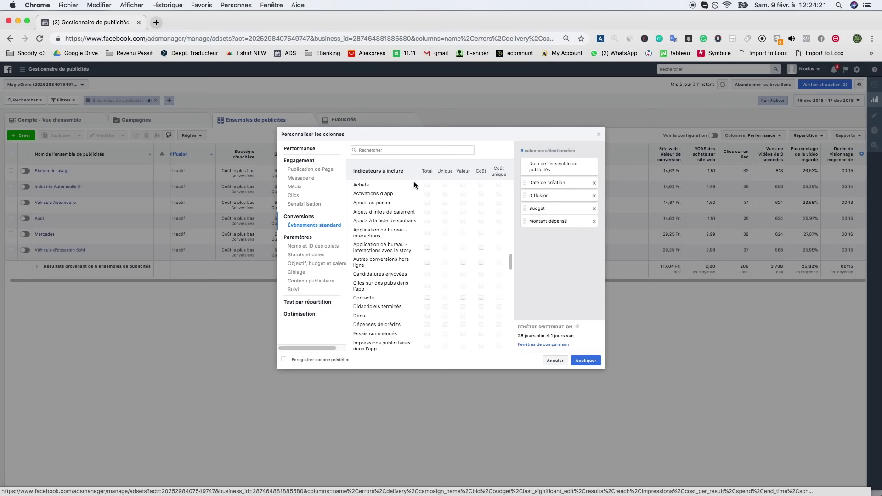
{"action": "left_click", "coordinate": [480, 186]}
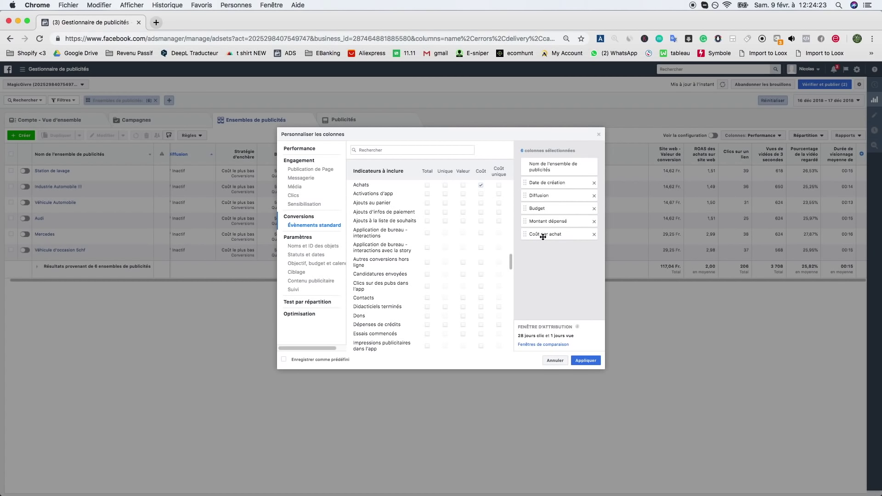
{"action": "left_click", "coordinate": [391, 150]}
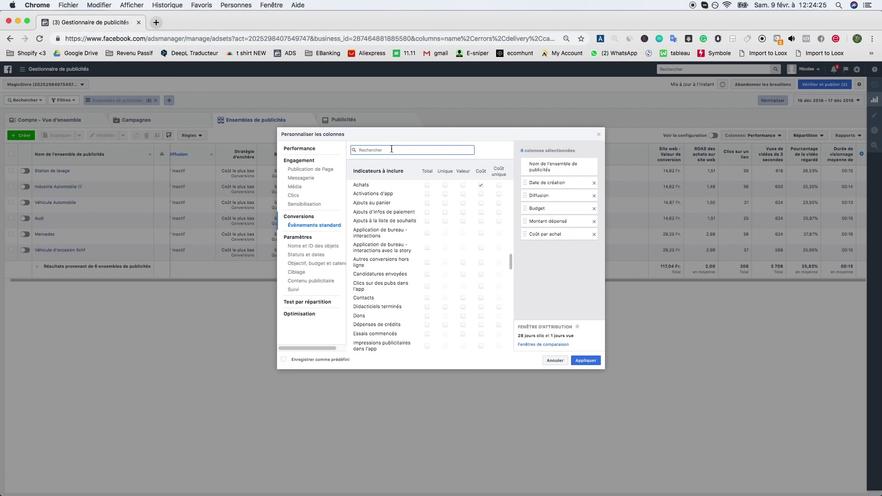
{"action": "type", "text": "roas"}
{"action": "left_click", "coordinate": [429, 211]}
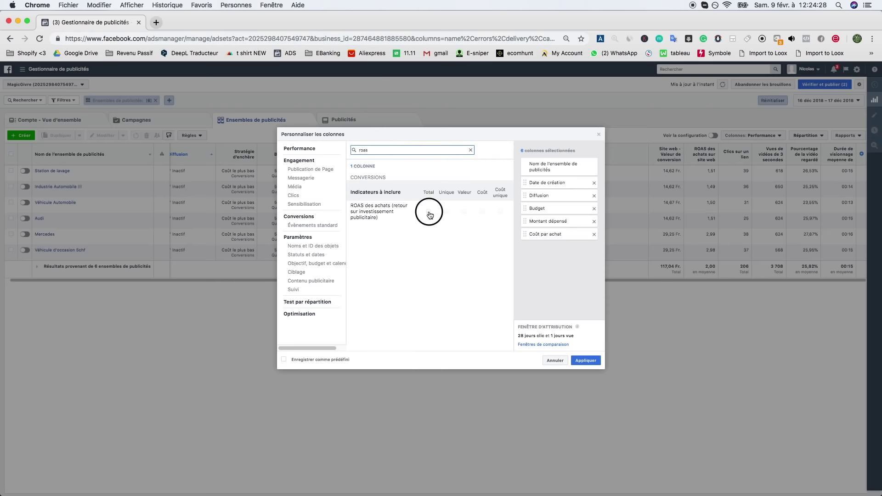
{"action": "left_click", "coordinate": [531, 274]}
{"action": "left_click", "coordinate": [471, 150]}
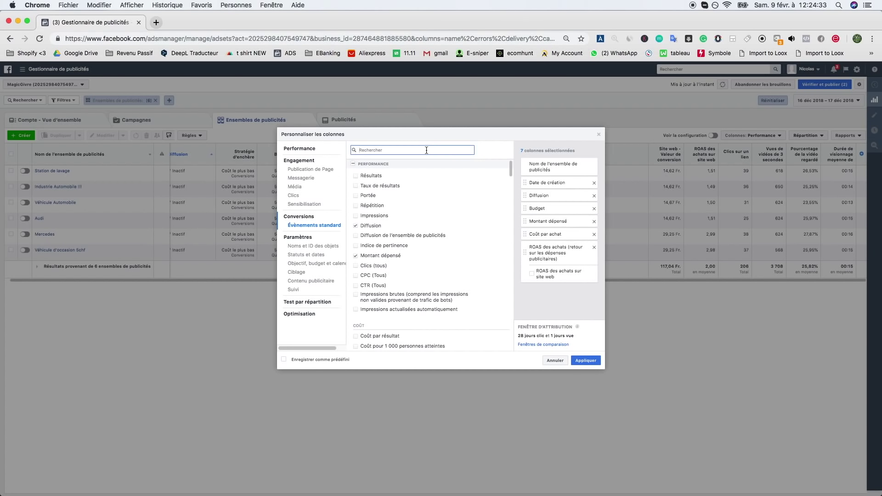
Add the cost metrics for Ajouts d'infos de paiement and Ajouts au panier to the column selection.
{"action": "type", "text": "ajout"}
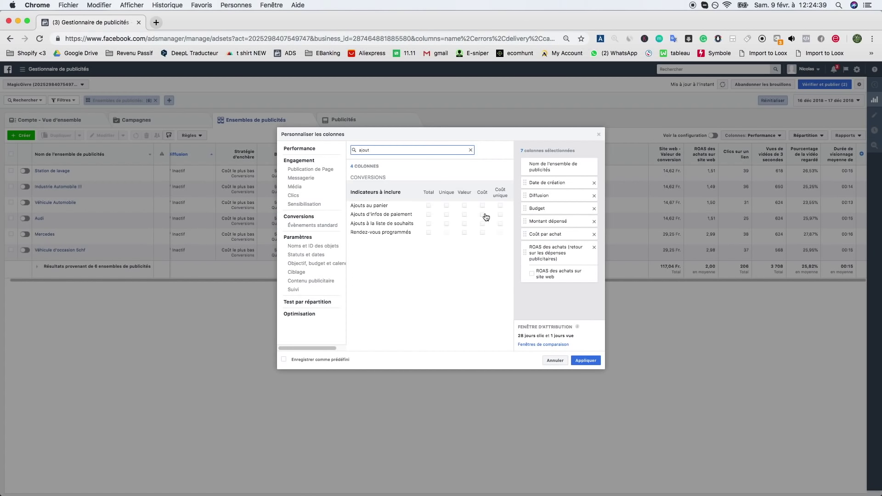
{"action": "left_click", "coordinate": [482, 214]}
{"action": "left_click", "coordinate": [483, 206]}
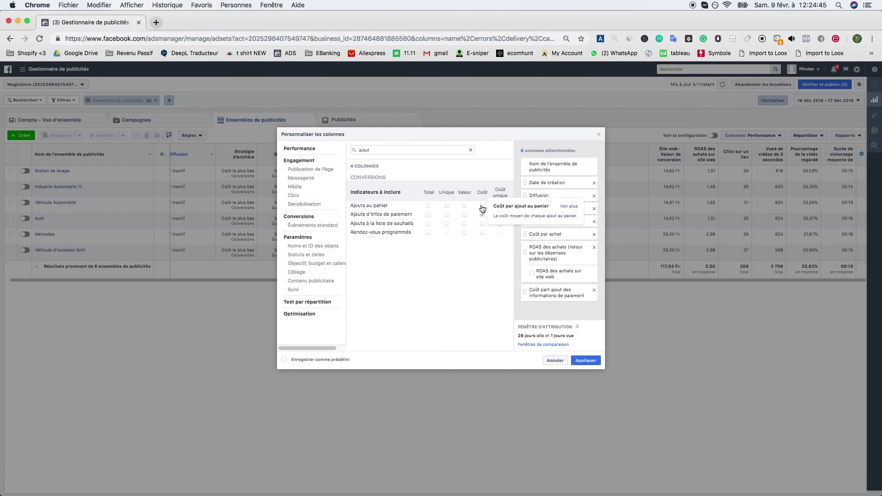
{"action": "left_click", "coordinate": [470, 150]}
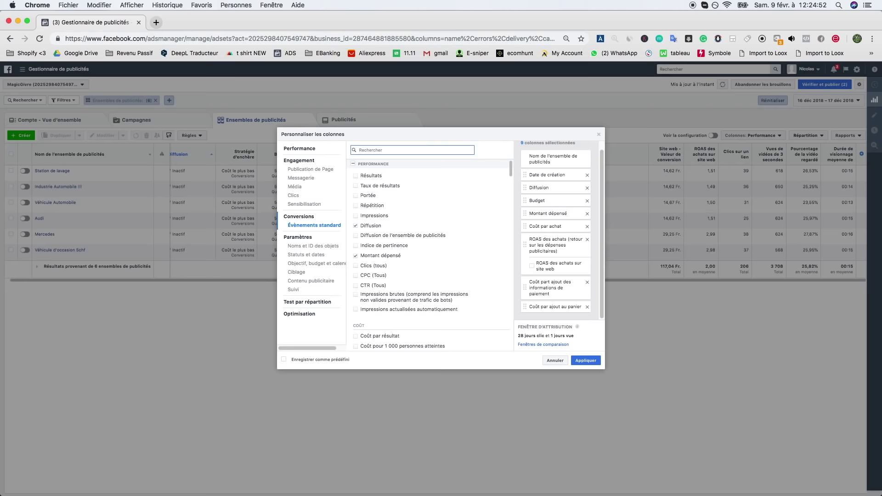
Add the CPC (coût par clic sur un lien) and CTR (taux de clics sur le lien) columns.
{"action": "type", "text": "cpc"}
{"action": "left_click", "coordinate": [391, 188]}
{"action": "left_click", "coordinate": [471, 150]}
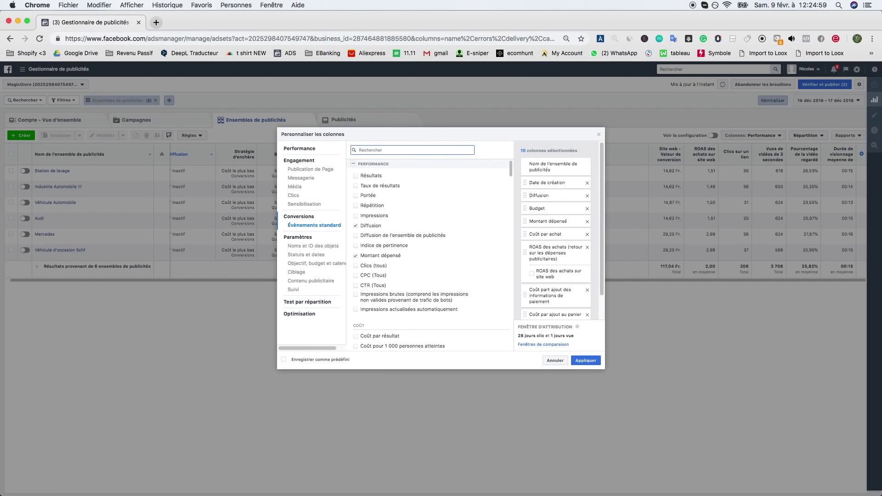
{"action": "type", "text": "ctr"}
{"action": "left_click", "coordinate": [354, 188]}
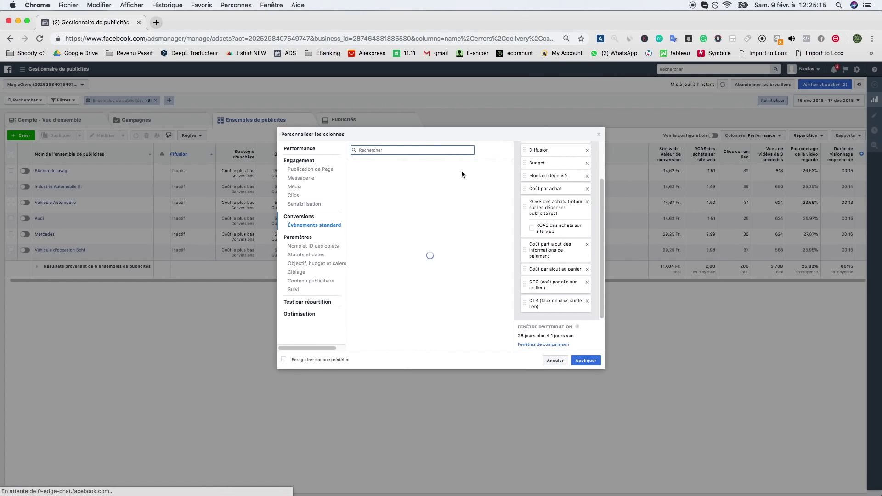
Add the value and total metrics for Achats to the column selection.
{"action": "type", "text": "ahc"}
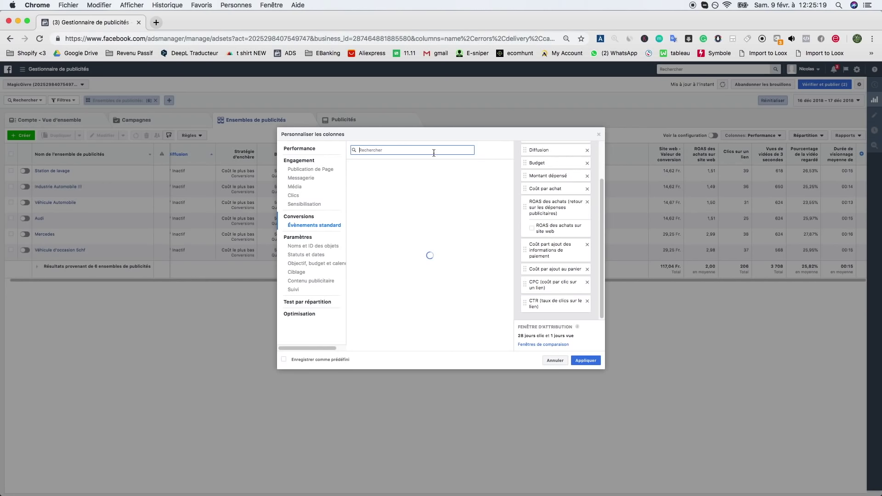
{"action": "type", "text": "achat"}
{"action": "left_click", "coordinate": [464, 220]}
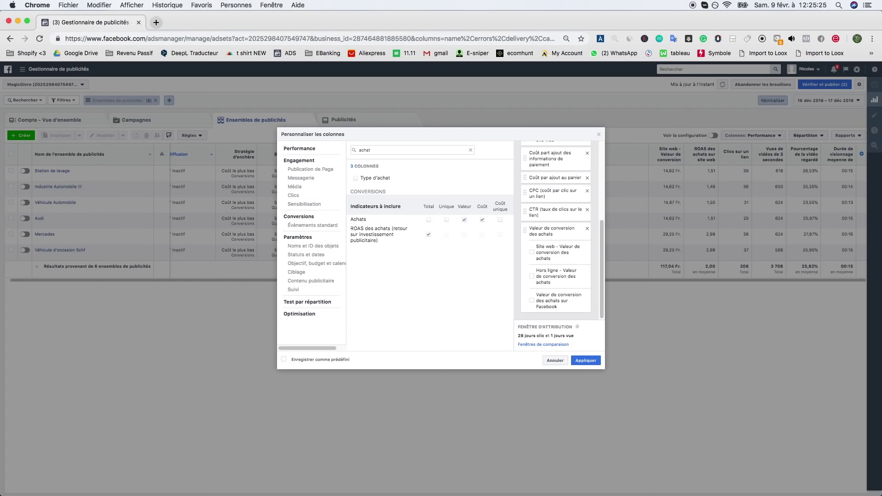
{"action": "key", "text": "BackSpace"}
{"action": "key", "text": "BackSpace"}
{"action": "key", "text": "BackSpace"}
{"action": "key", "text": "BackSpace"}
{"action": "key", "text": "BackSpace"}
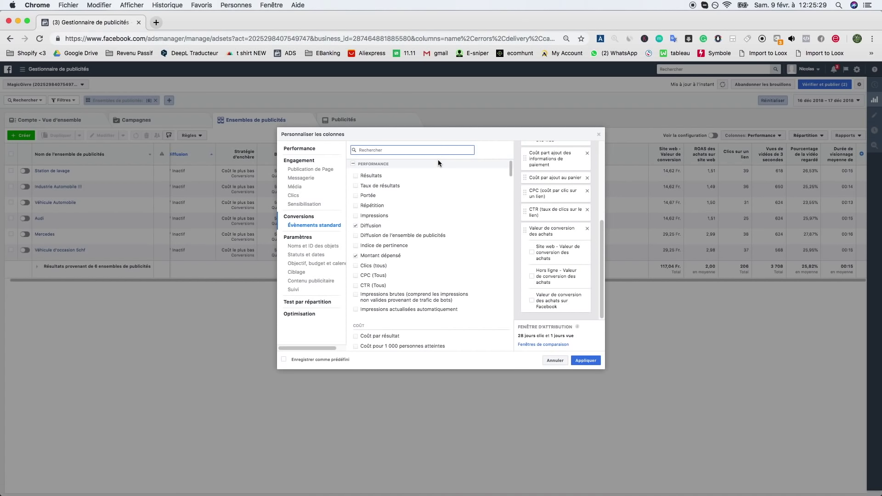
{"action": "type", "text": "achat"}
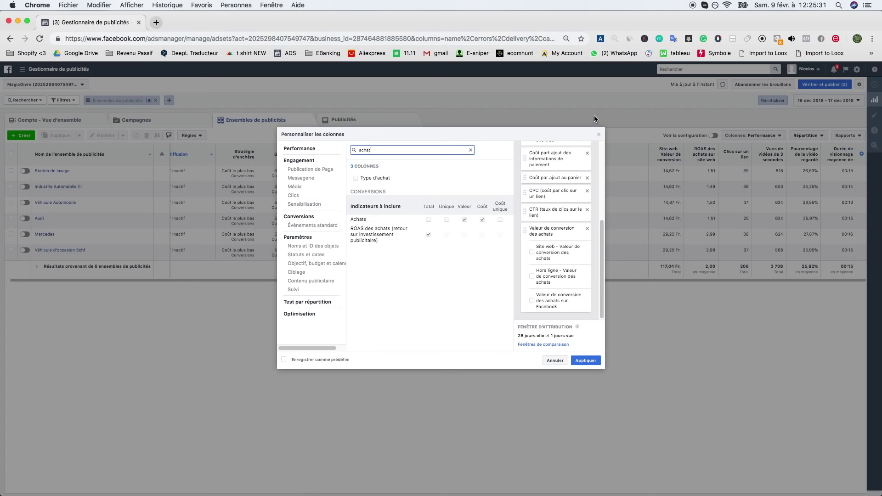
{"action": "left_click", "coordinate": [428, 220]}
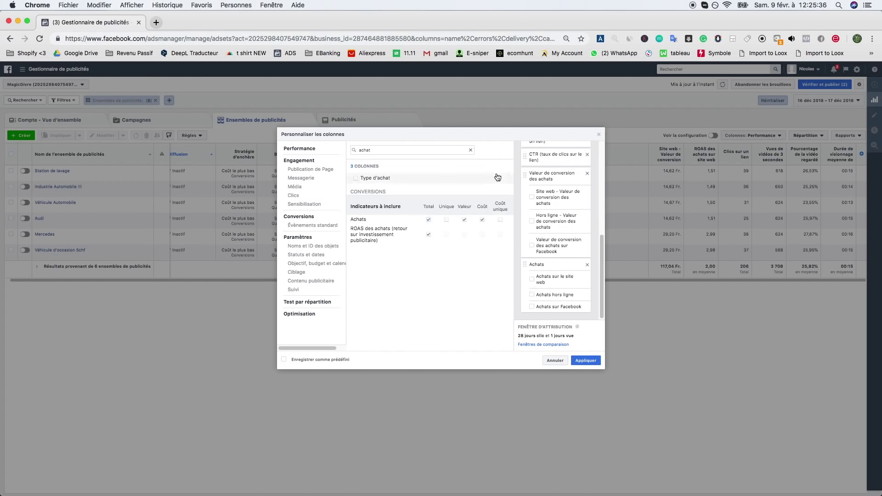
Add the Répétition column to the column selection.
{"action": "left_click", "coordinate": [470, 151]}
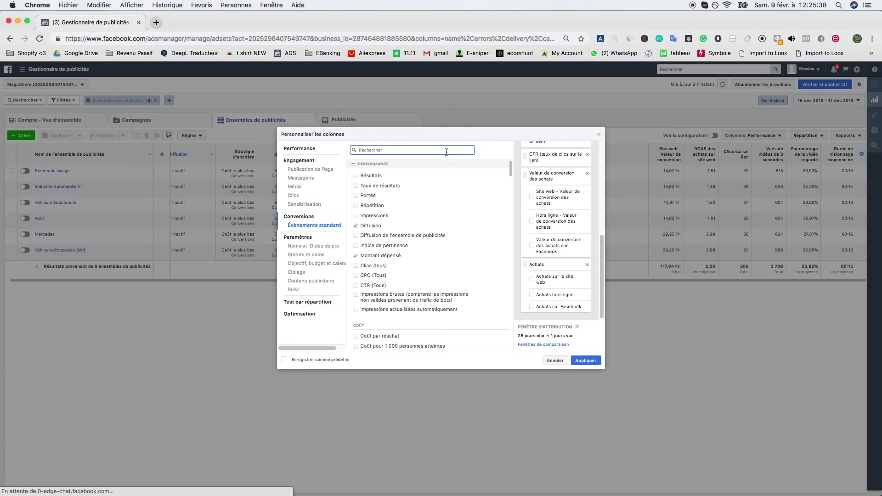
{"action": "type", "text": "répét"}
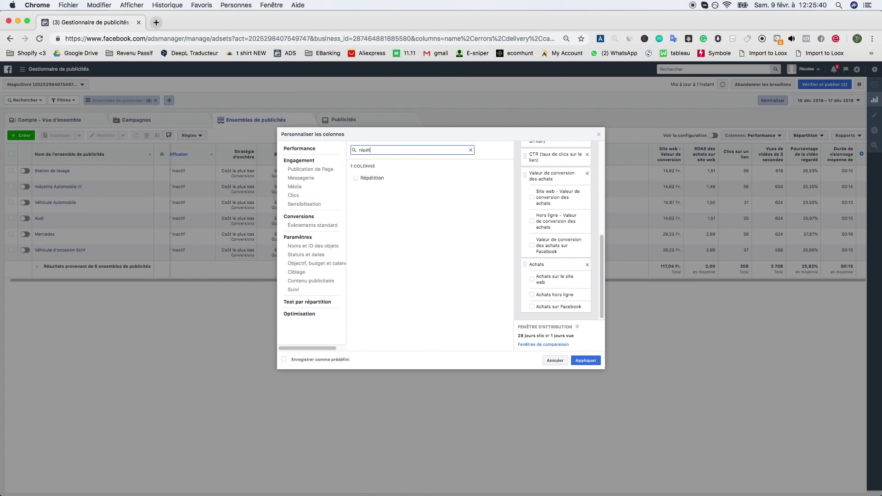
{"action": "left_click", "coordinate": [372, 178]}
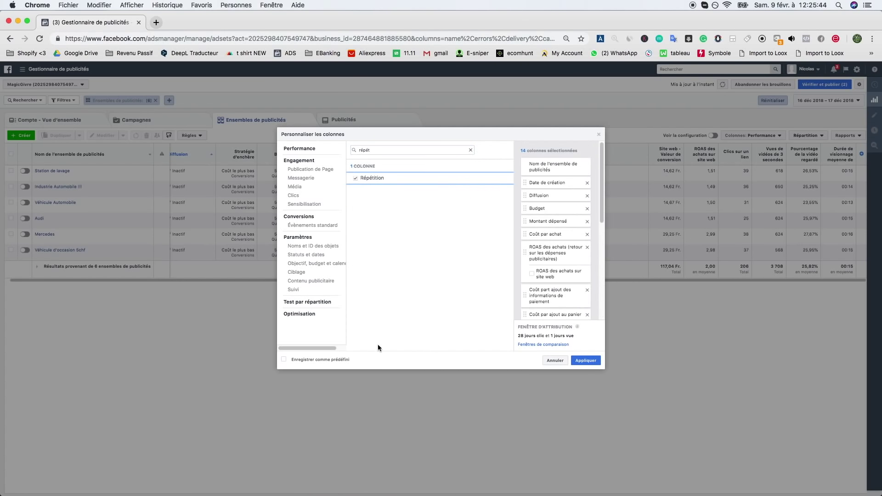
Save the column selection as a preset named "Shopify Addict" and apply it to the ad sets table.
{"action": "left_click", "coordinate": [287, 359]}
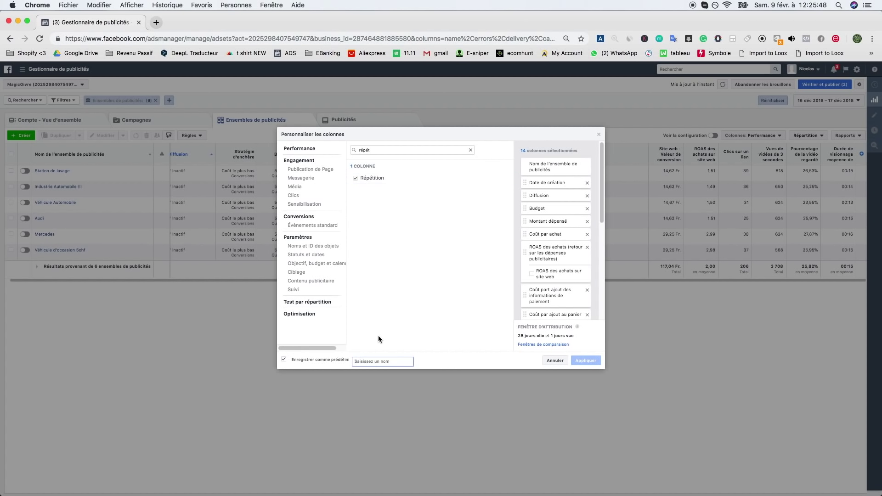
{"action": "type", "text": "Shopify Addict"}
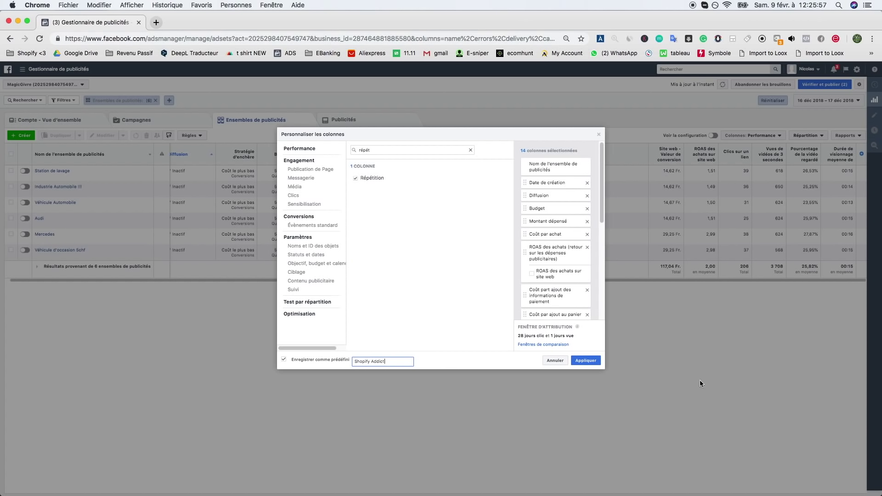
{"action": "left_click", "coordinate": [585, 361]}
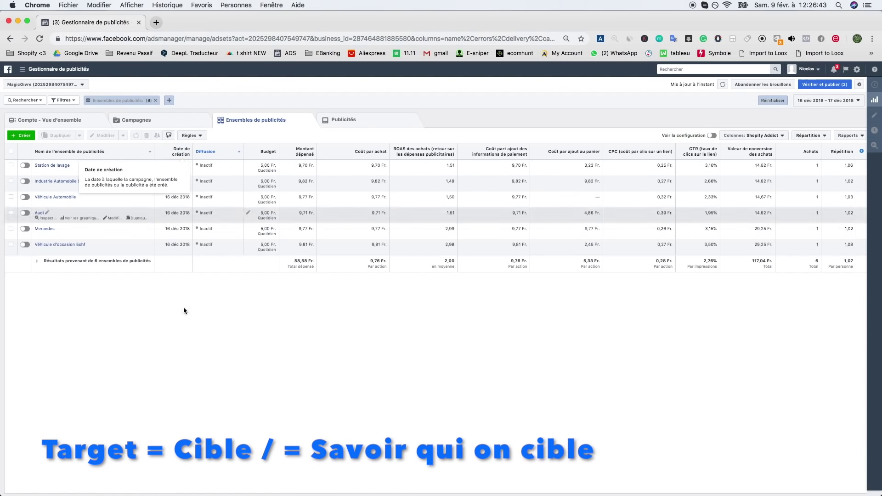
Sort the ad sets by Date de création and check the report's date range without changing it.
{"action": "left_click", "coordinate": [179, 151]}
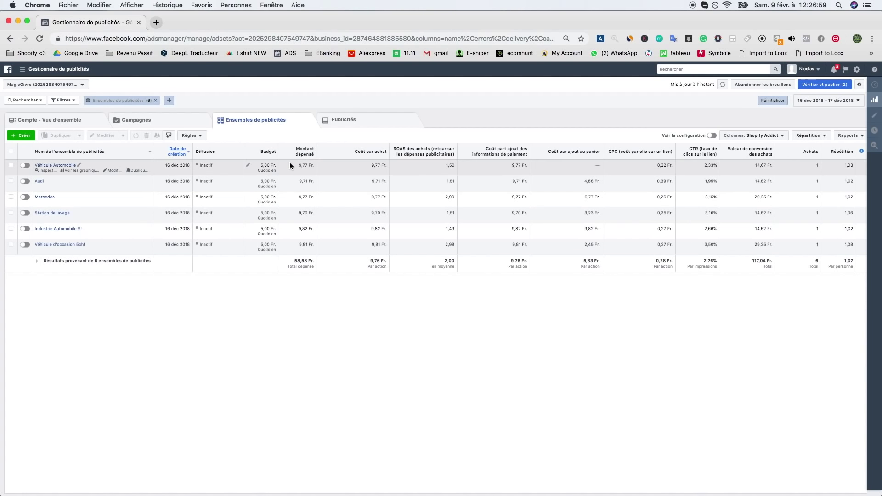
{"action": "left_click", "coordinate": [829, 105]}
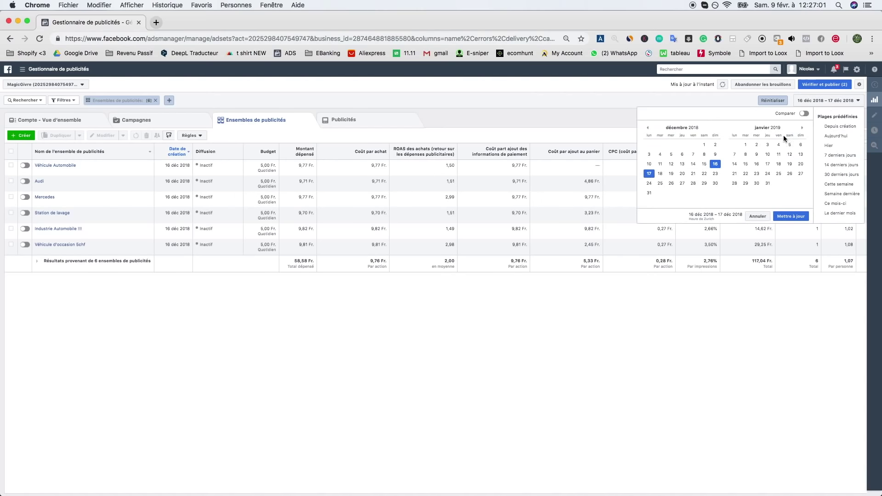
{"action": "left_click", "coordinate": [415, 138]}
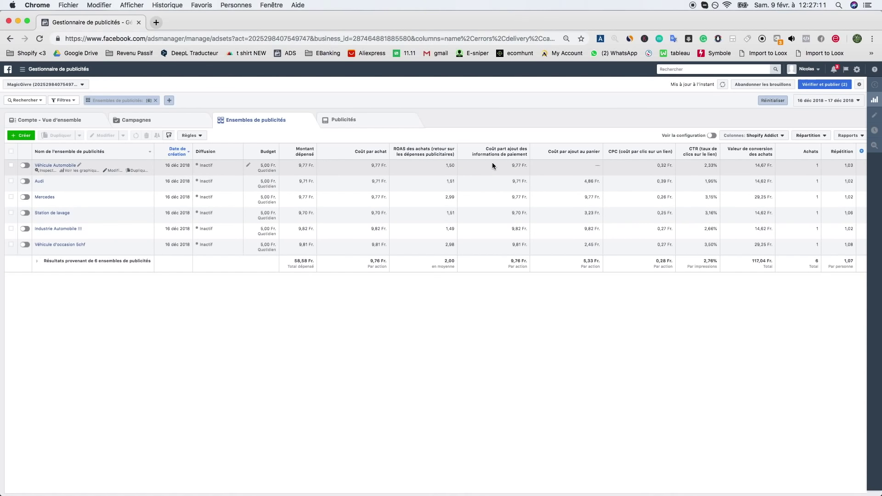
Sort the ad sets by Coût par achat and narrow the column for the cost per added payment information.
{"action": "mouse_move", "coordinate": [481, 168]}
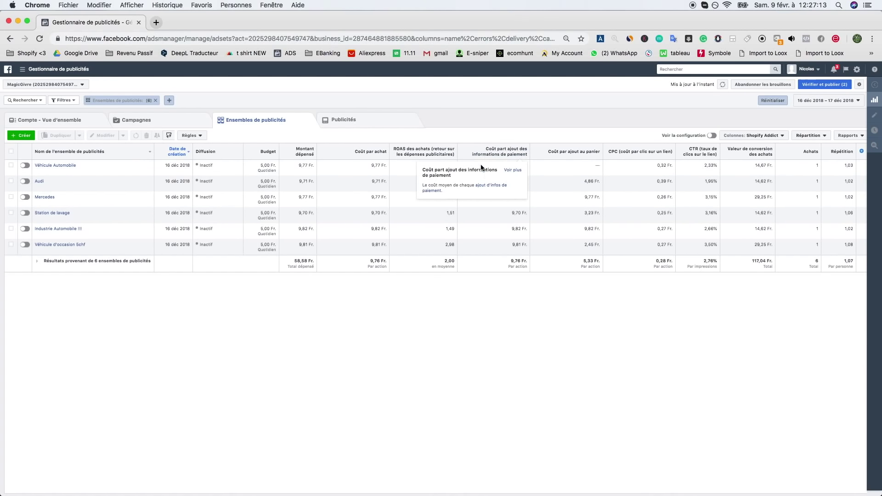
{"action": "left_click", "coordinate": [376, 155]}
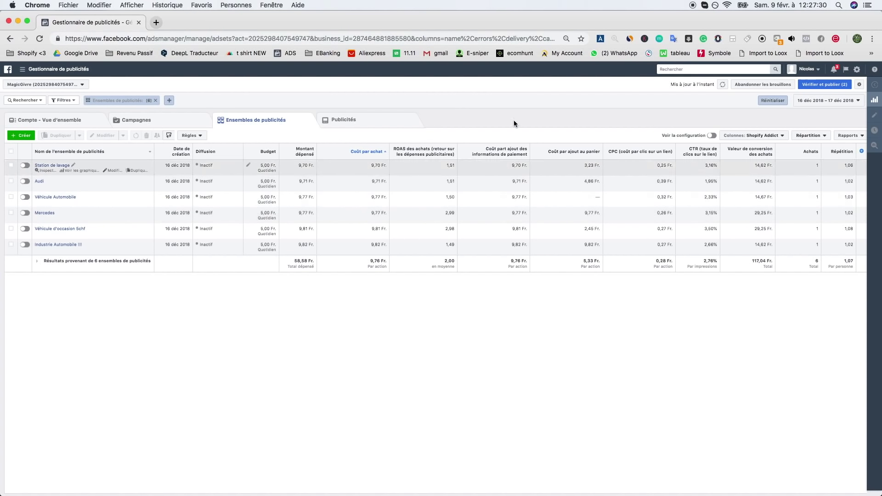
{"action": "left_click_drag", "start_coordinate": [529, 149], "coordinate": [473, 147]}
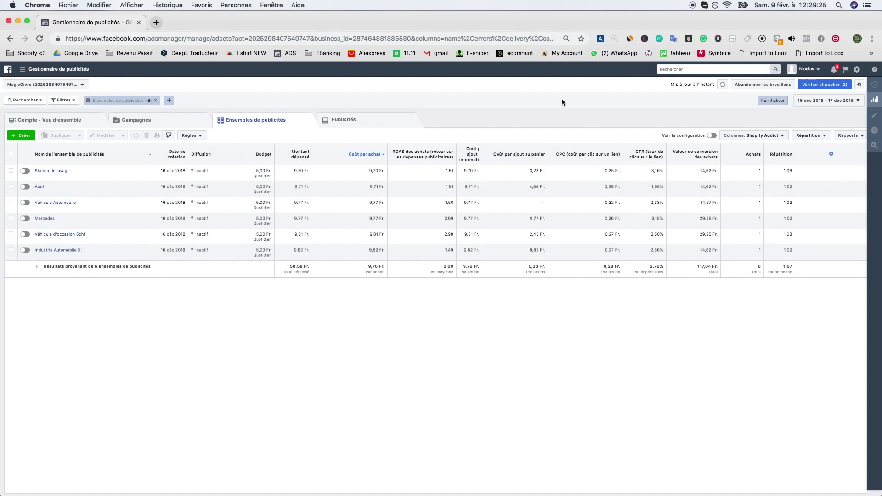
Narrow the Valeur de conversion des achats and Achats columns and adjust the width of the Répétition column.
{"action": "mouse_move", "coordinate": [561, 163]}
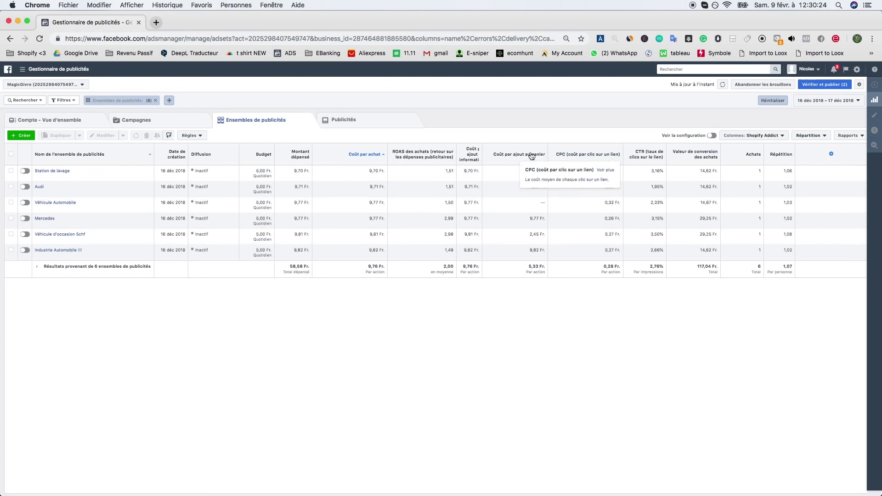
{"action": "mouse_move", "coordinate": [558, 178]}
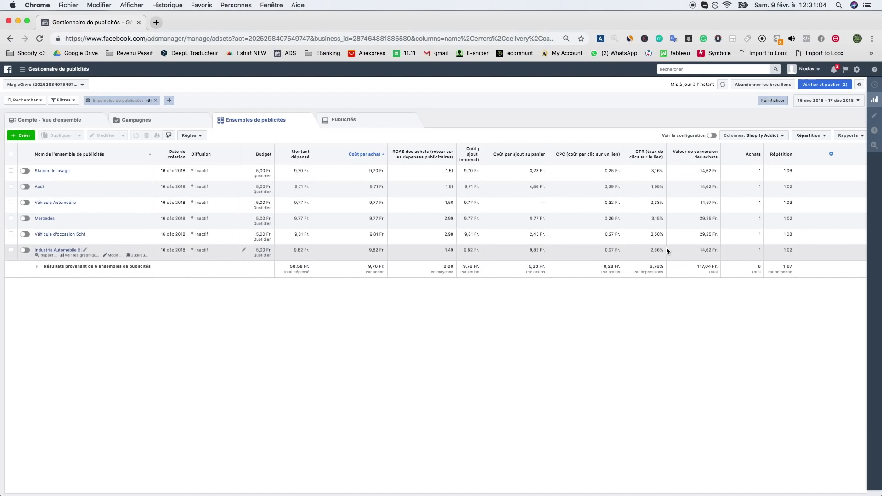
{"action": "mouse_move", "coordinate": [700, 158]}
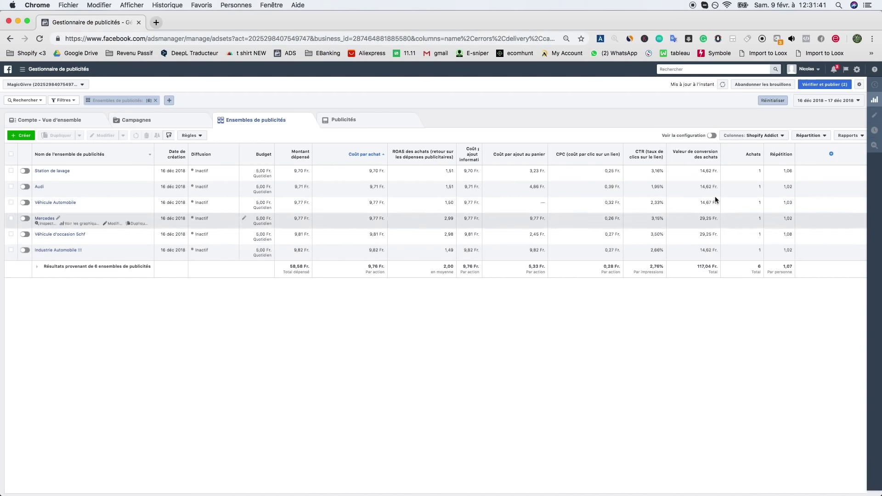
{"action": "left_click_drag", "start_coordinate": [720, 151], "coordinate": [741, 152]}
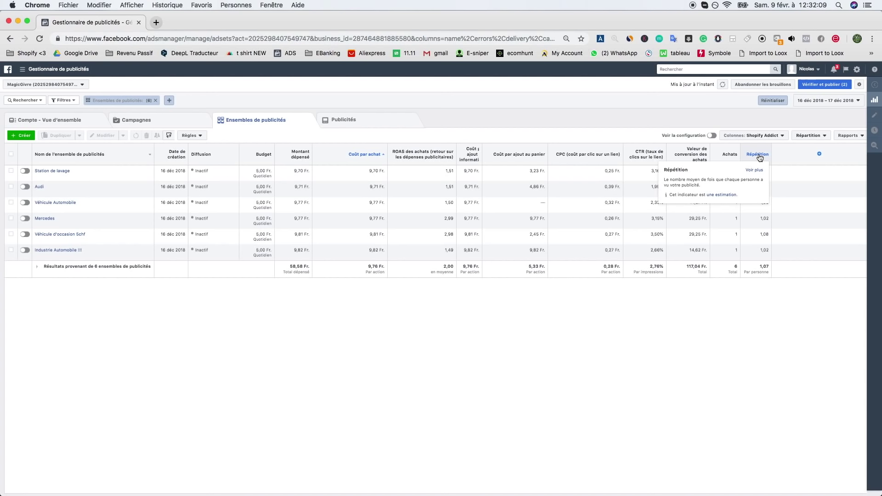
{"action": "mouse_move", "coordinate": [770, 149]}
{"action": "left_mouse_down"}
{"action": "mouse_move", "coordinate": [782, 148]}
{"action": "mouse_move", "coordinate": [775, 149]}
{"action": "left_mouse_up"}
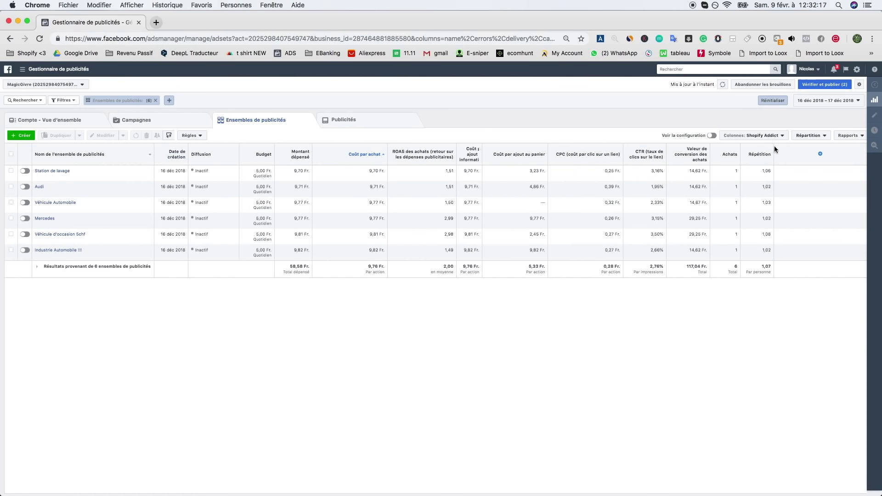
Sort the ad sets by Date de création and slightly widen the column for the cost per added payment information.
{"action": "mouse_move", "coordinate": [757, 154]}
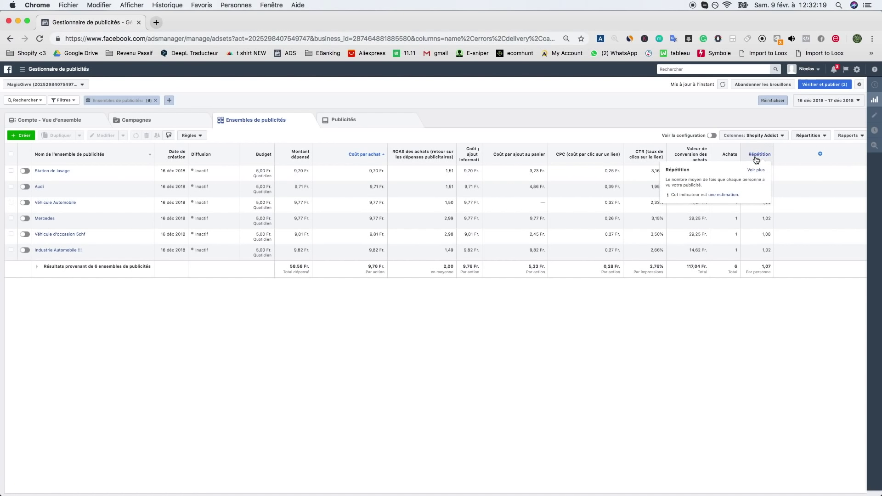
{"action": "left_click", "coordinate": [758, 155]}
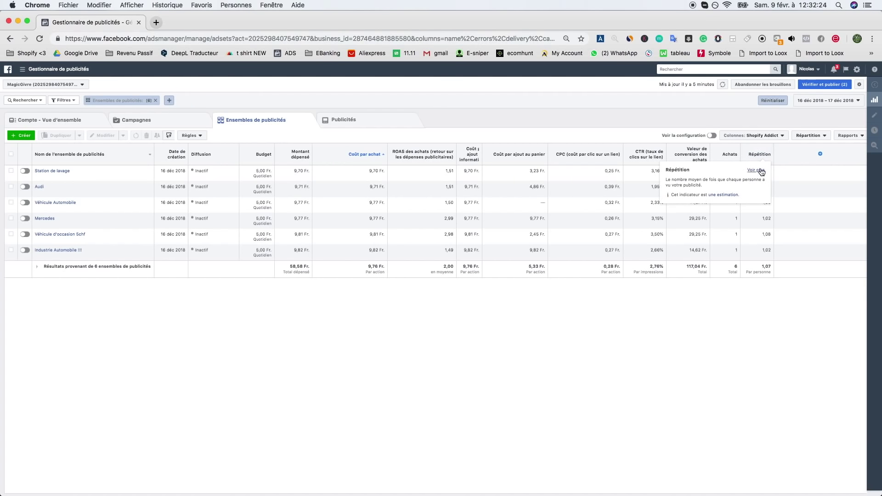
{"action": "left_click", "coordinate": [356, 155]}
{"action": "left_click", "coordinate": [171, 155]}
{"action": "left_click_drag", "start_coordinate": [484, 154], "coordinate": [492, 154]}
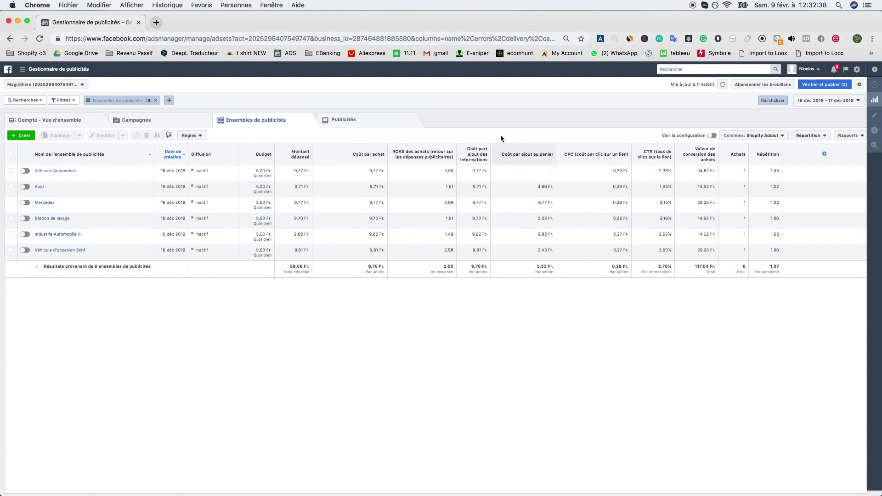
{"action": "mouse_move", "coordinate": [448, 198]}
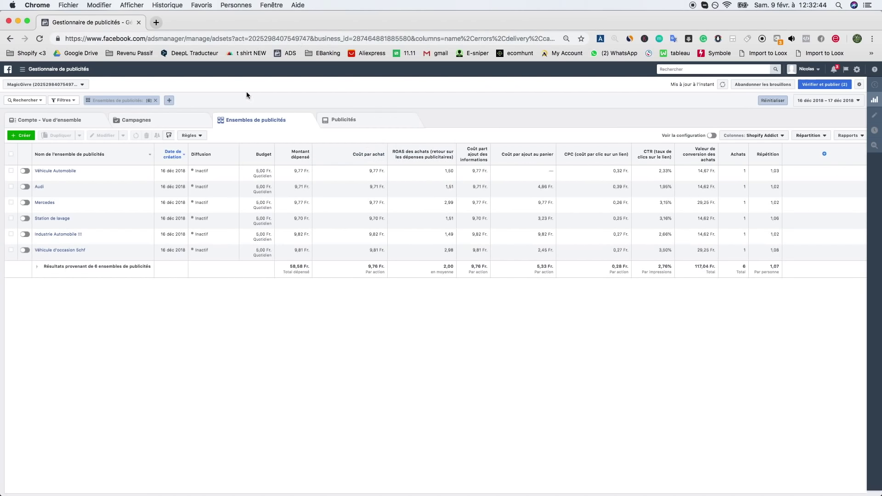
{"action": "mouse_move", "coordinate": [411, 154]}
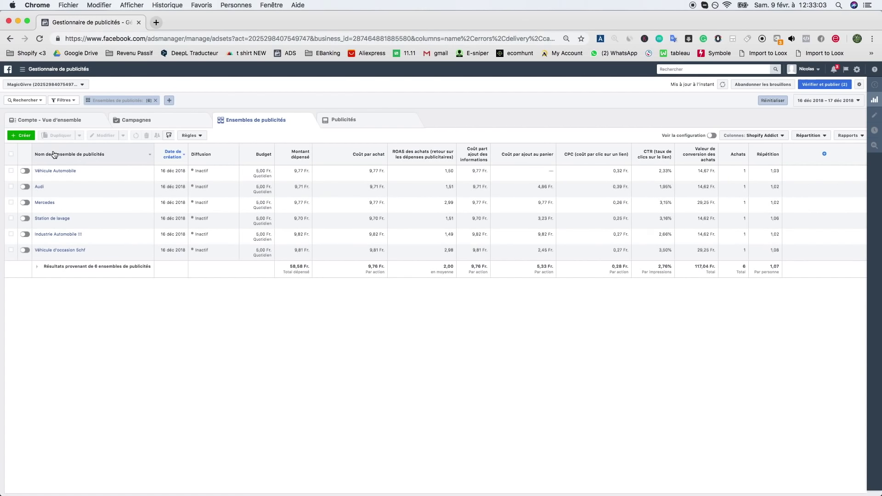
{"action": "left_click", "coordinate": [95, 155]}
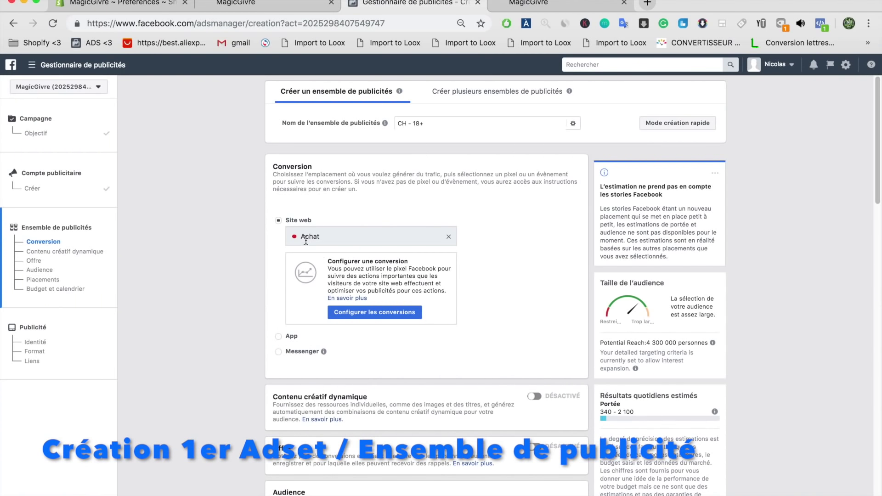
Clear the ad set's Site web conversion event and select Achat again.
{"action": "left_click", "coordinate": [449, 236]}
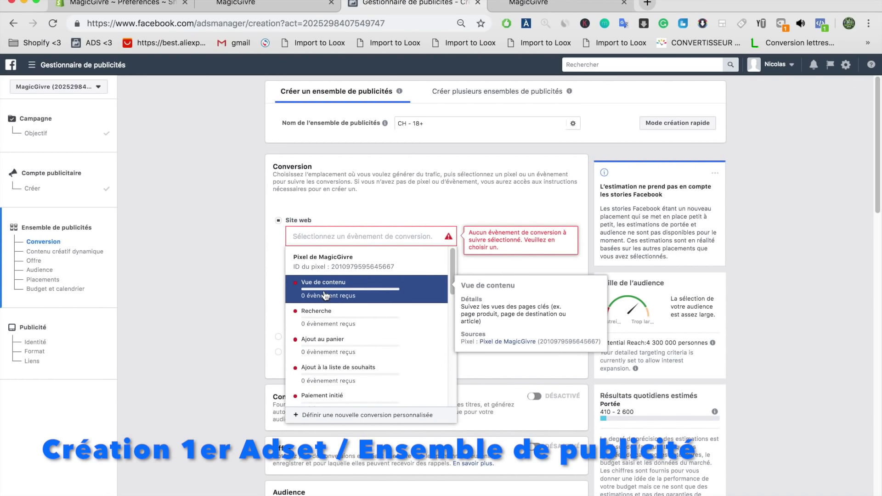
{"action": "scroll", "coordinate": [356, 381], "scroll_direction": "down", "scroll_amount": 2}
{"action": "scroll", "coordinate": [355, 381], "scroll_direction": "down", "scroll_amount": 1}
{"action": "left_click", "coordinate": [355, 373]}
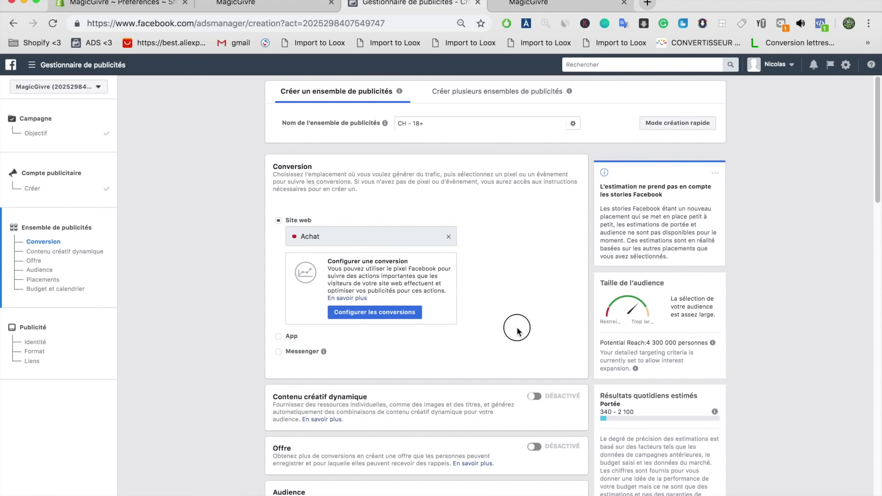
Replace Suisse with France in the audience locations and restrict the location targeting to Résidents.
{"action": "scroll", "coordinate": [387, 225], "scroll_direction": "down", "scroll_amount": 5}
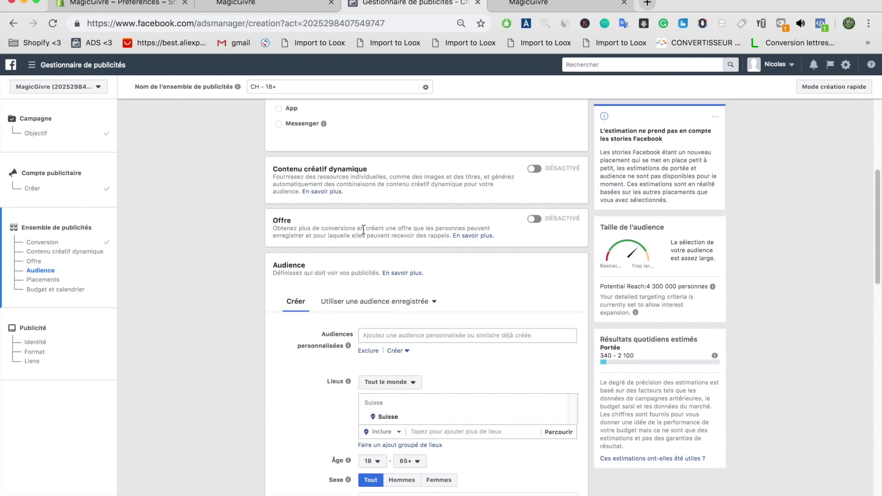
{"action": "scroll", "coordinate": [464, 275], "scroll_direction": "down", "scroll_amount": 3}
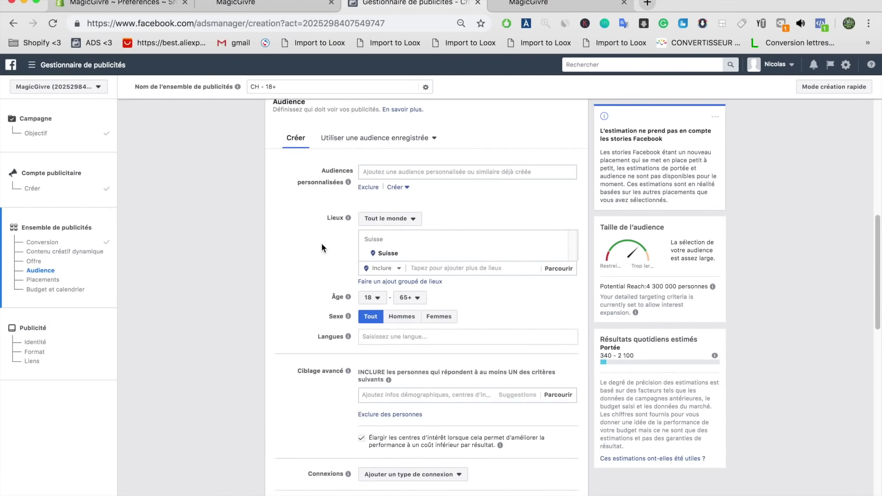
{"action": "scroll", "coordinate": [317, 254], "scroll_direction": "up", "scroll_amount": 1}
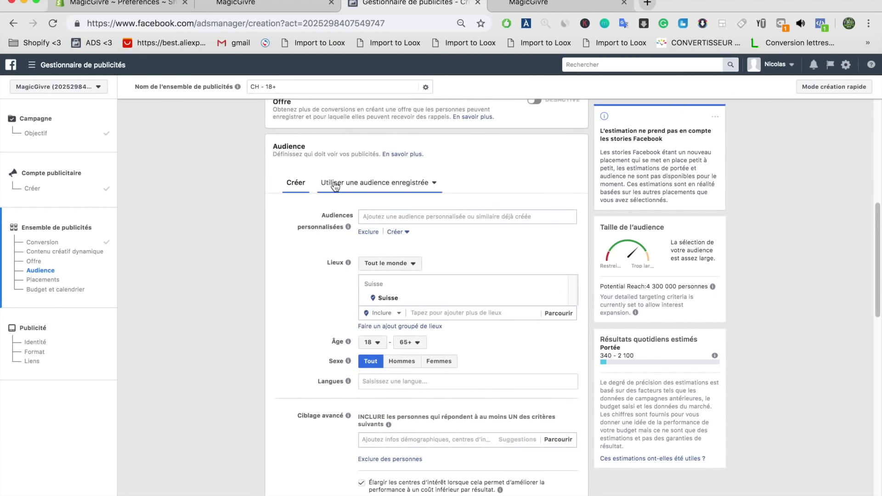
{"action": "left_click", "coordinate": [457, 313]}
{"action": "type", "text": "france"}
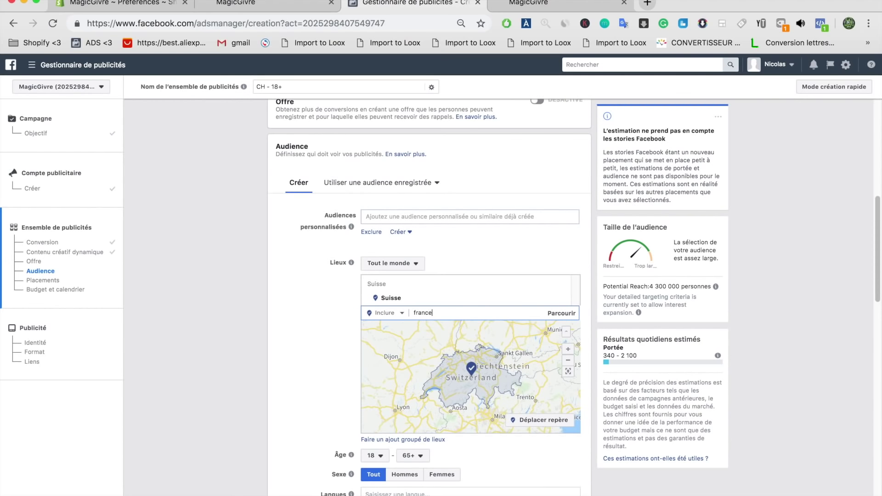
{"action": "left_click", "coordinate": [448, 329]}
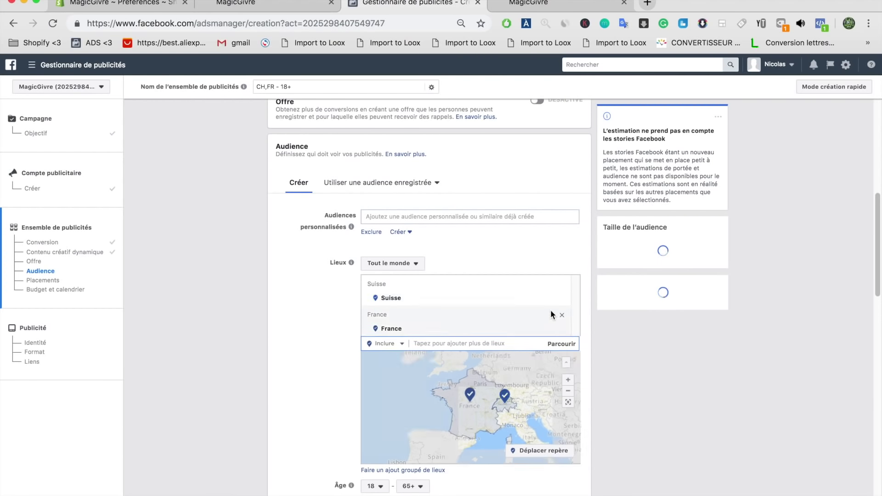
{"action": "left_click", "coordinate": [562, 301]}
{"action": "left_click", "coordinate": [388, 266]}
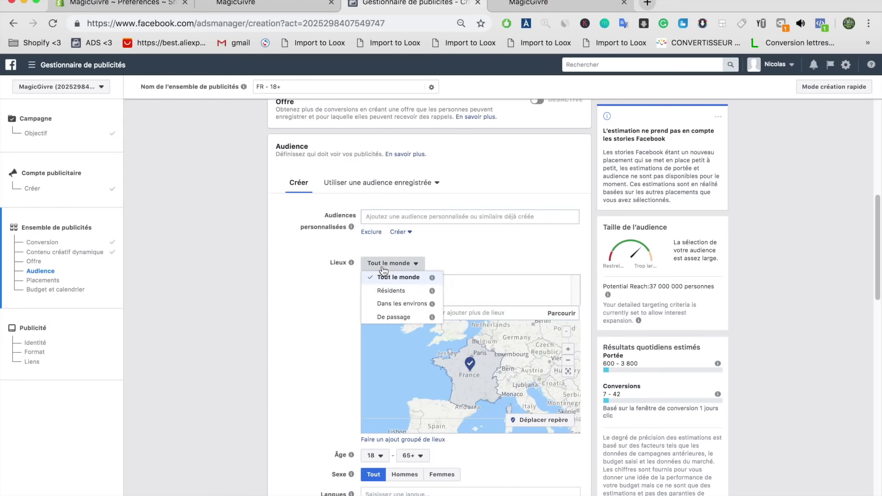
{"action": "left_click", "coordinate": [392, 291]}
Disable the expansion of interests (Élargir les centres d'intérêt) in the audience's advanced targeting.
{"action": "scroll", "coordinate": [321, 299], "scroll_direction": "down", "scroll_amount": 5}
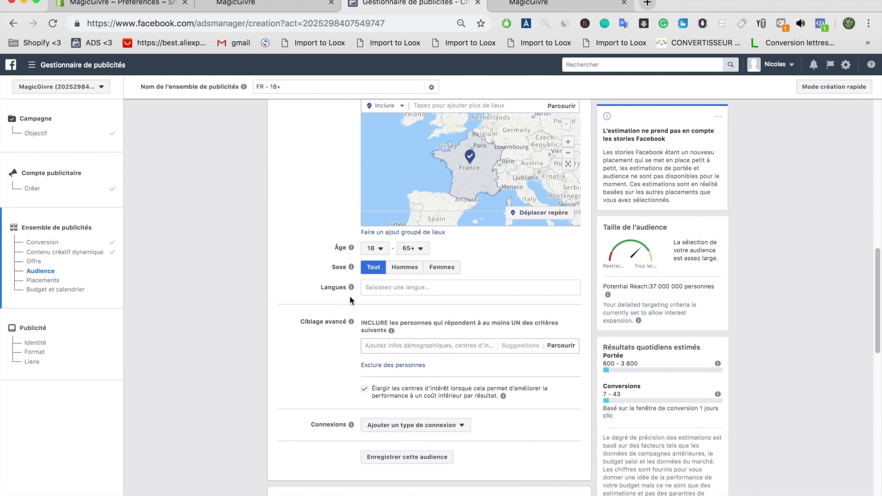
{"action": "scroll", "coordinate": [345, 285], "scroll_direction": "up", "scroll_amount": 2}
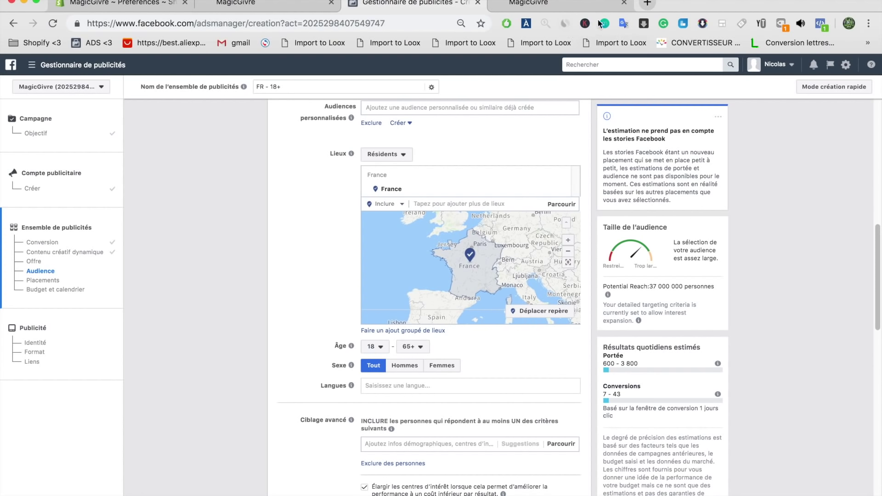
{"action": "scroll", "coordinate": [365, 445], "scroll_direction": "down", "scroll_amount": 1}
{"action": "left_click", "coordinate": [364, 444]}
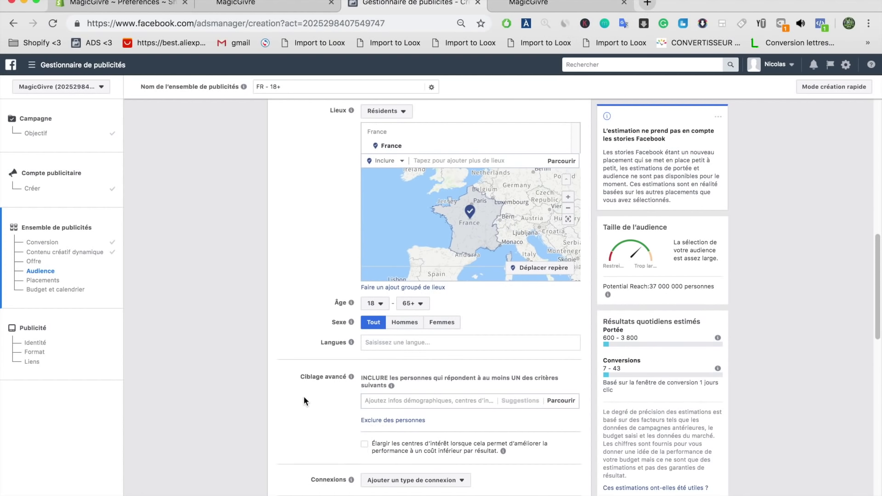
Set the audience's minimum age to 22.
{"action": "scroll", "coordinate": [304, 397], "scroll_direction": "down", "scroll_amount": 3}
{"action": "left_click", "coordinate": [374, 179]}
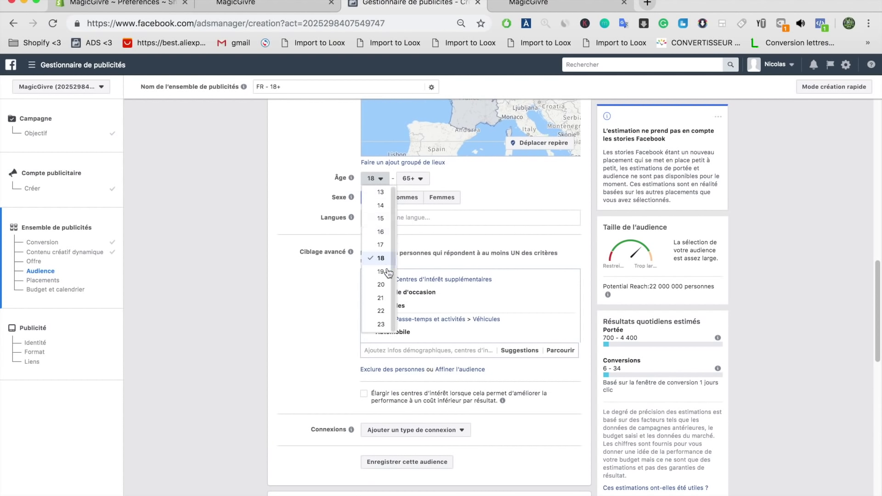
{"action": "scroll", "coordinate": [393, 209], "scroll_direction": "down", "scroll_amount": 1}
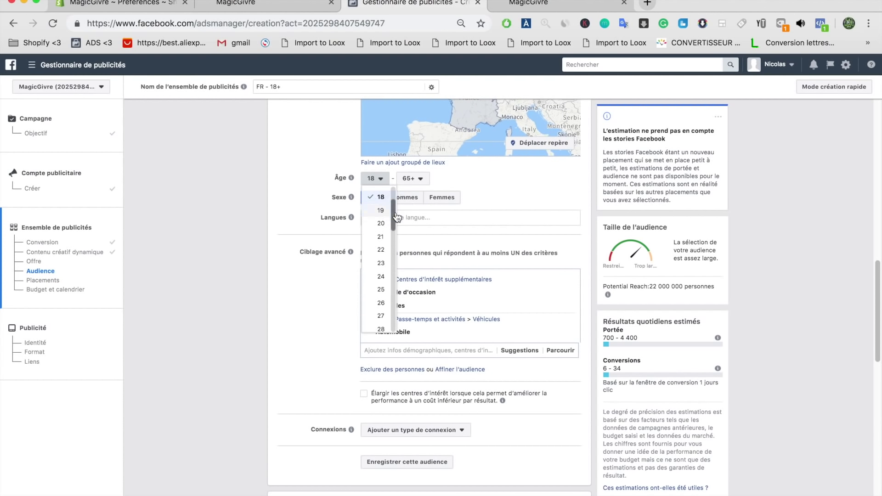
{"action": "left_click", "coordinate": [381, 261]}
{"action": "left_click", "coordinate": [387, 268]}
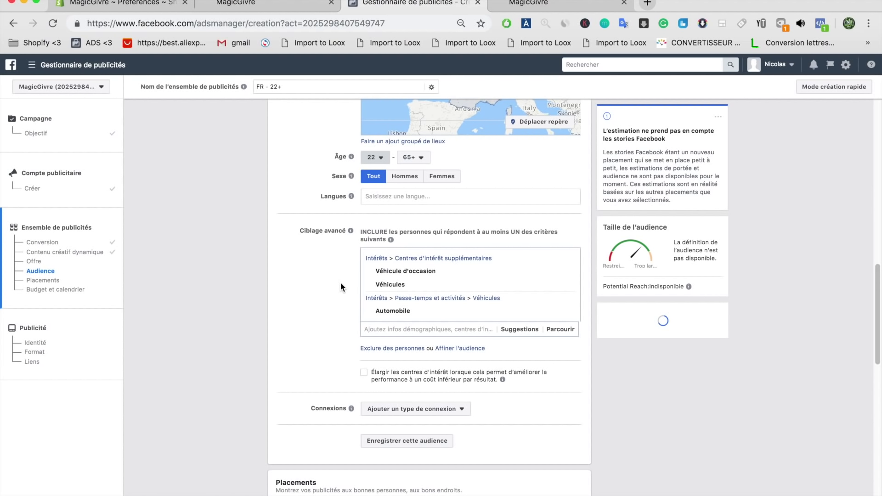